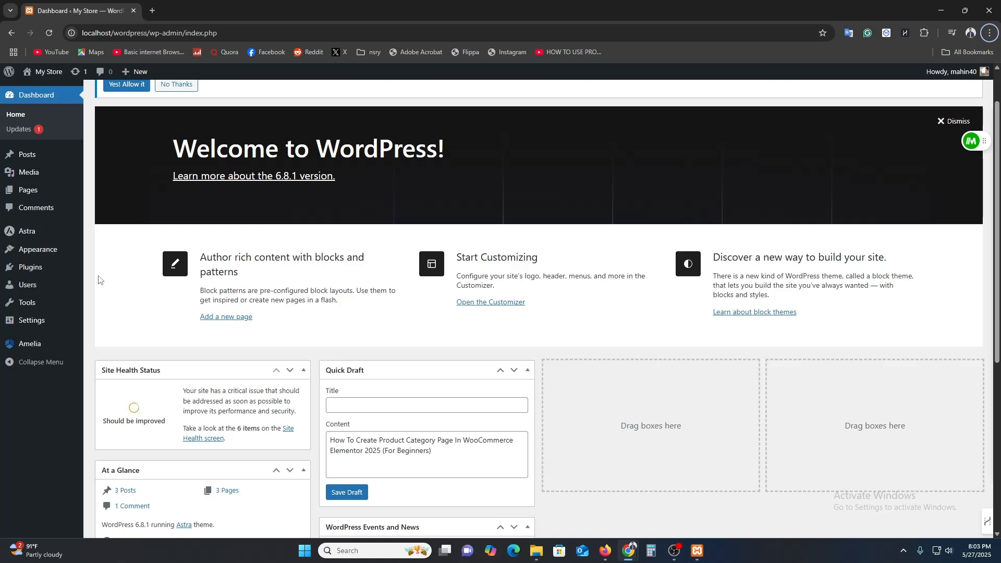
Open the My Store front end in a new browser tab and look at its current home page.
scroll(100, 279, up, 1)
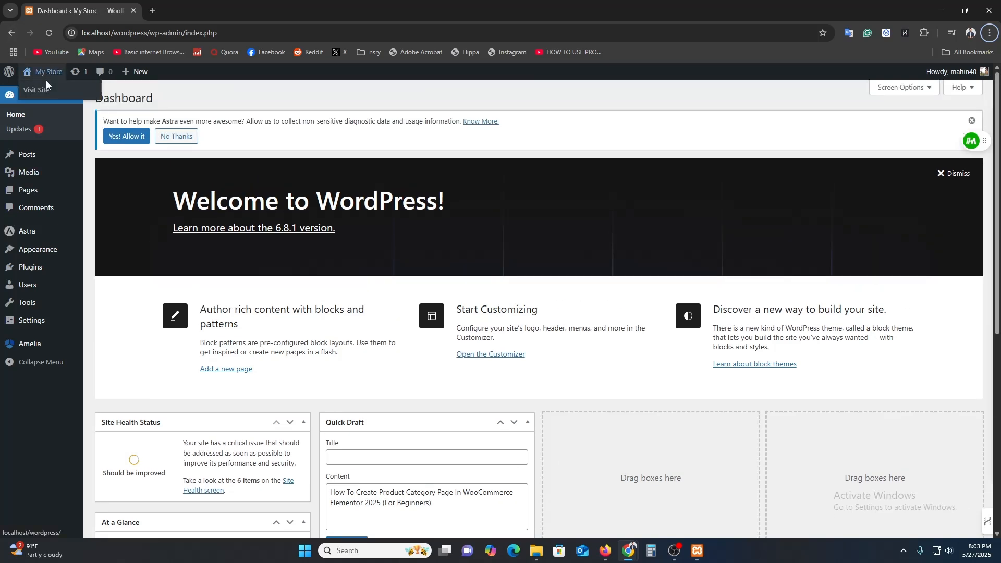
right_click(46, 80)
right_click(38, 86)
click(50, 99)
click(183, 10)
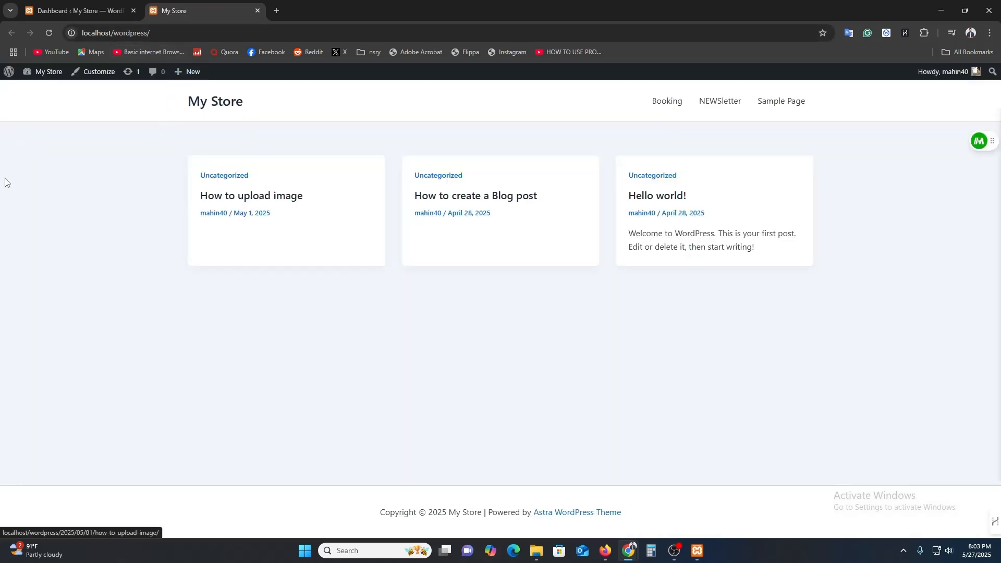
Return to the dashboard and update the active Astra theme to its new version, staying on the themes page.
click(76, 5)
mouse_move(36, 252)
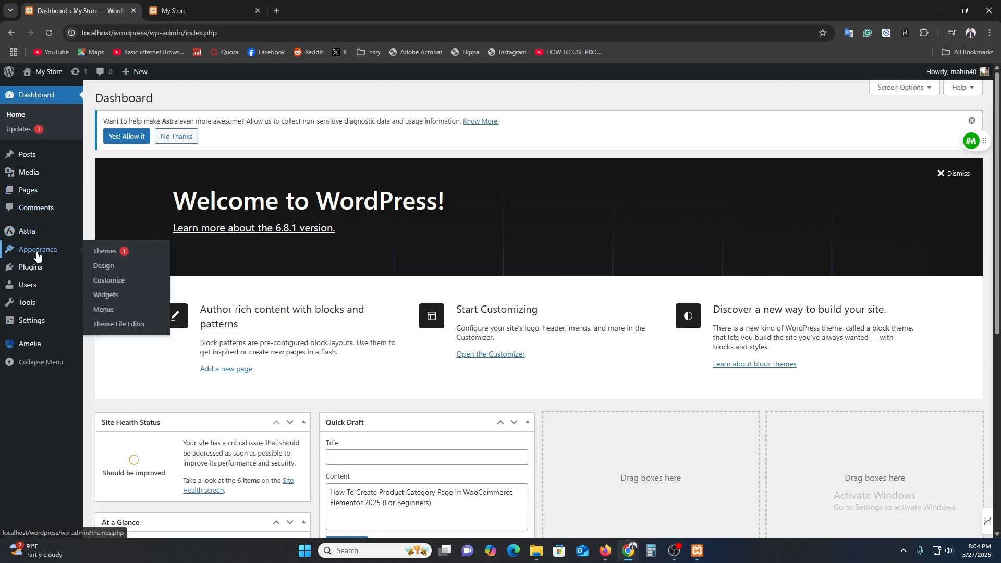
click(100, 253)
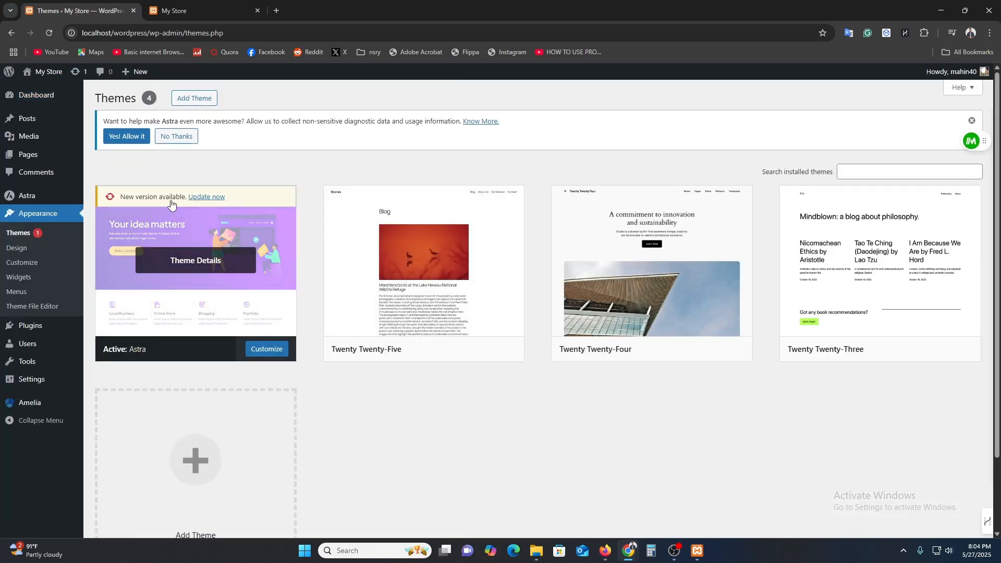
click(207, 197)
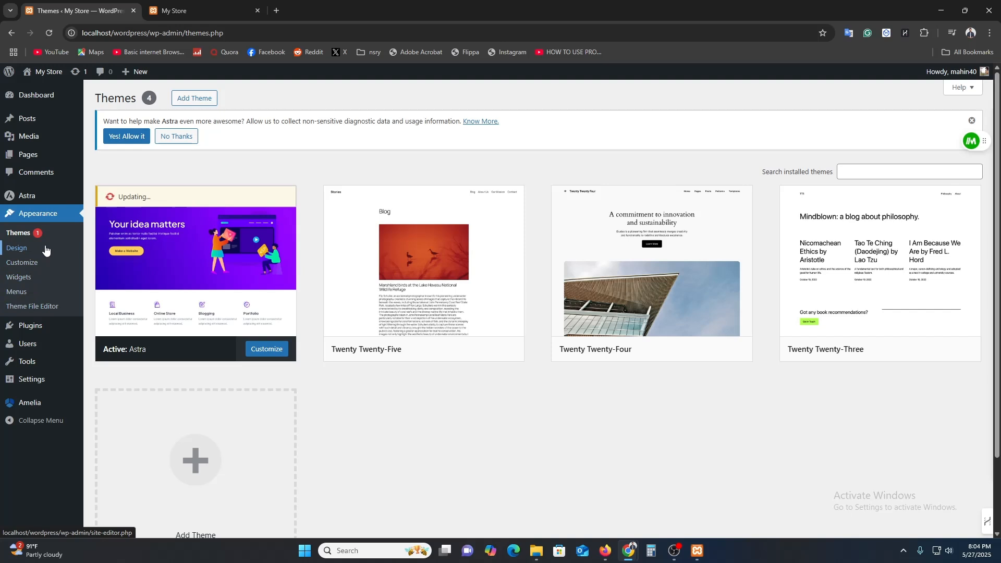
click(38, 329)
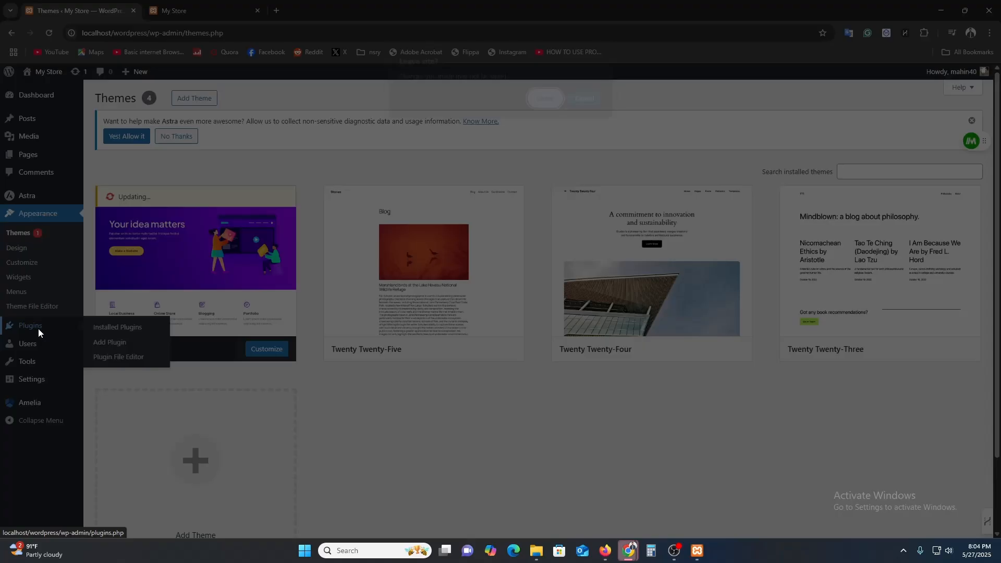
click(597, 99)
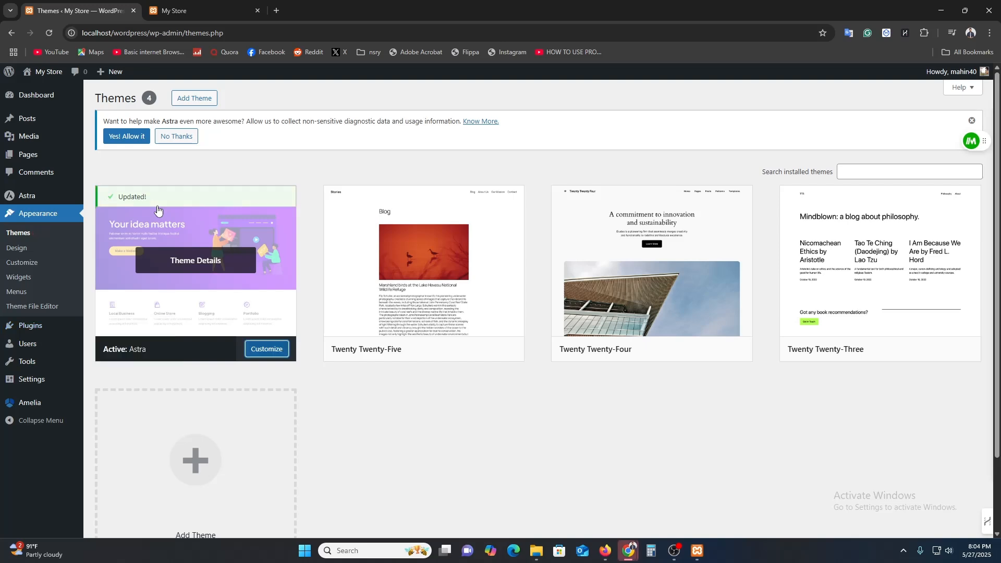
Search the plugin directory for "woocommerce" and install the WooCommerce plugin.
mouse_move(52, 328)
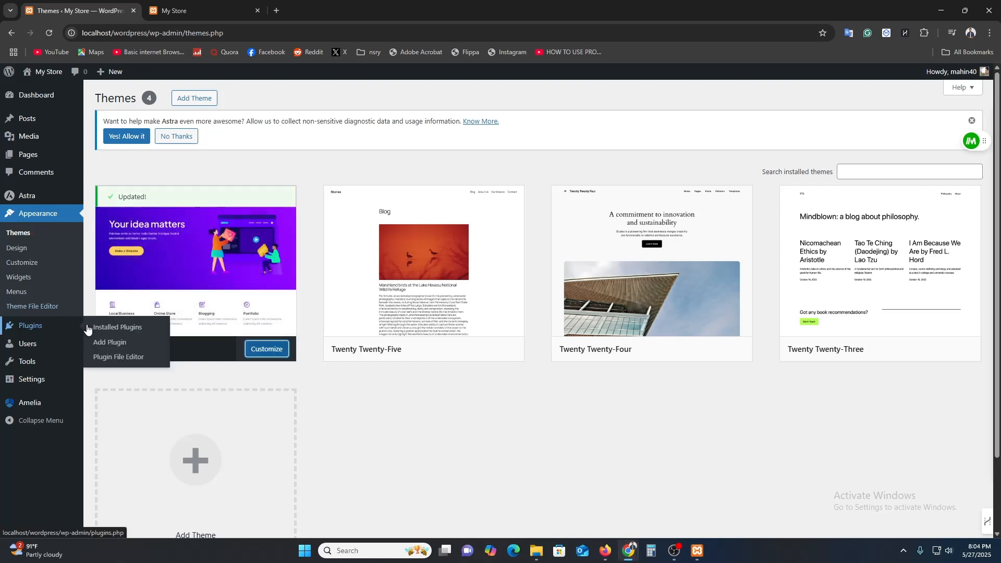
click(104, 342)
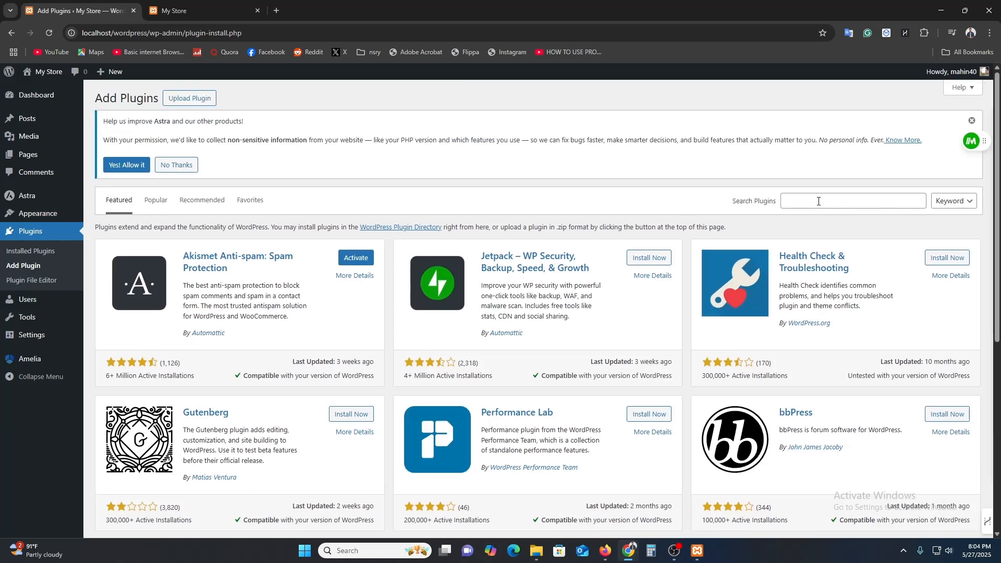
click(818, 201)
text(woocommerce)
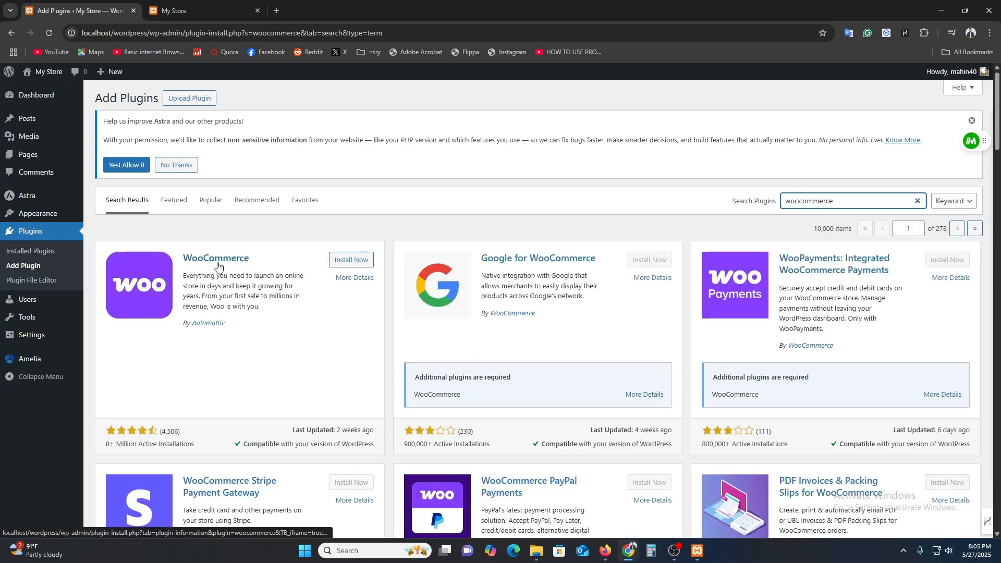
click(347, 266)
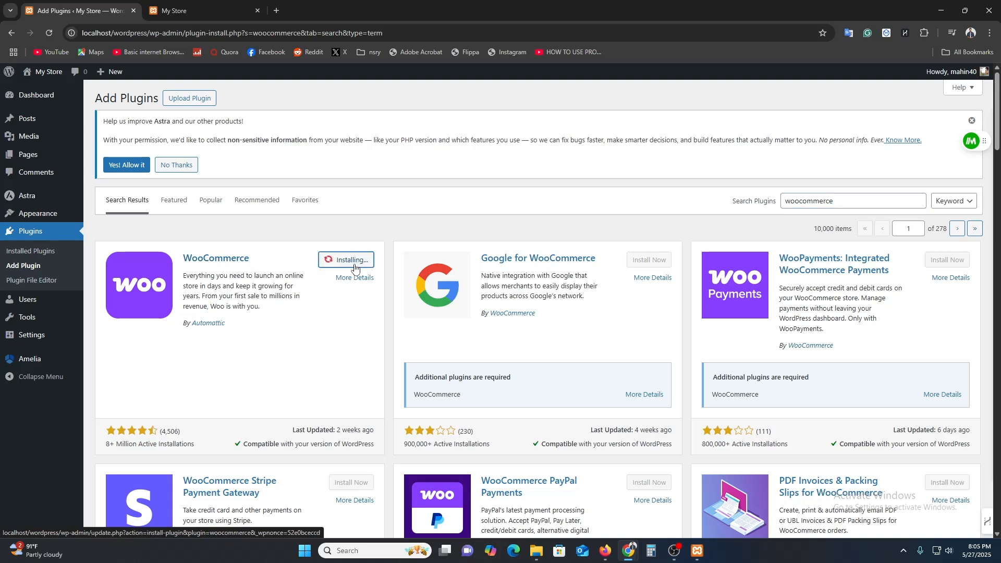
Review the WooCommerce plugin's details and description, and close them again.
click(210, 260)
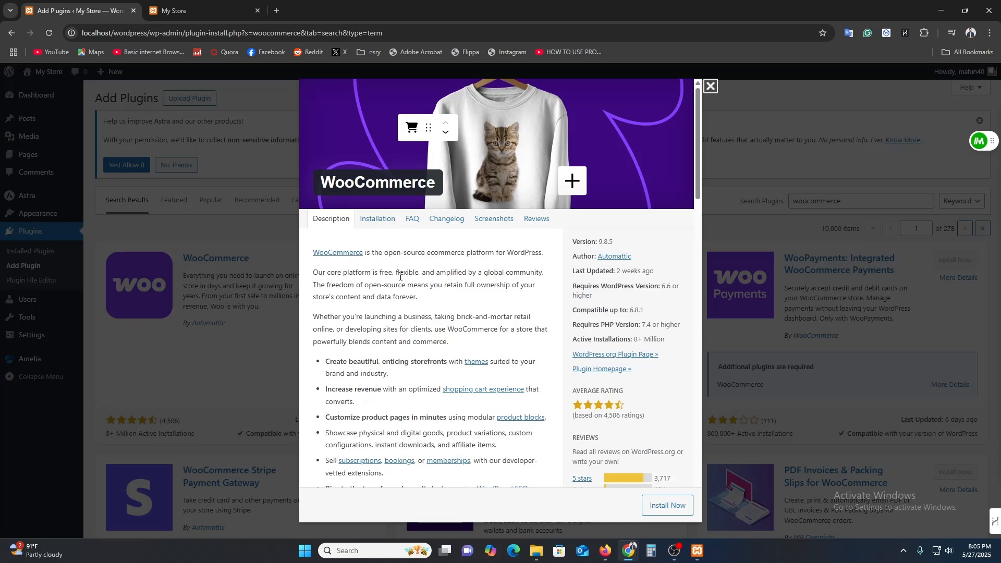
scroll(400, 277, down, 2)
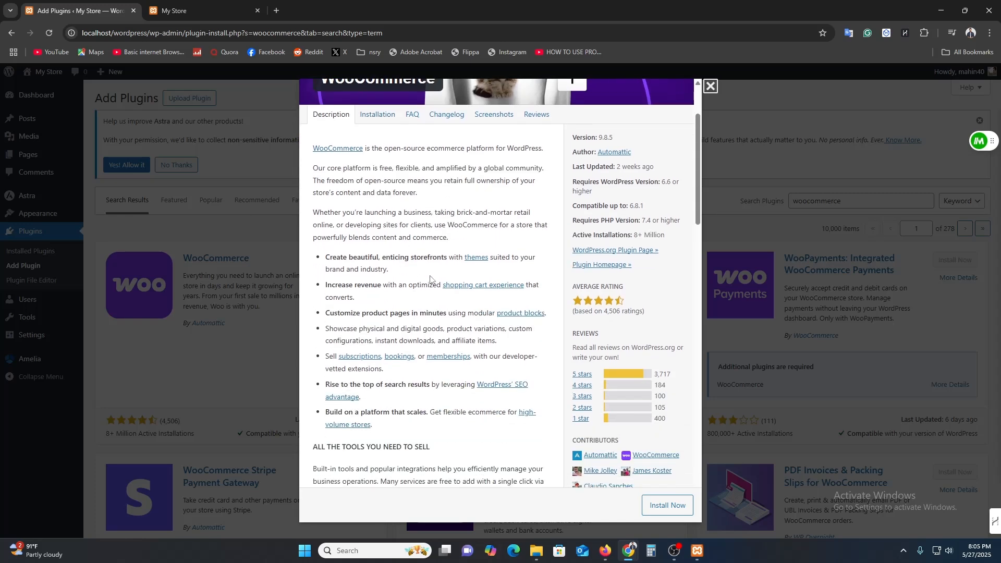
scroll(443, 286, down, 3)
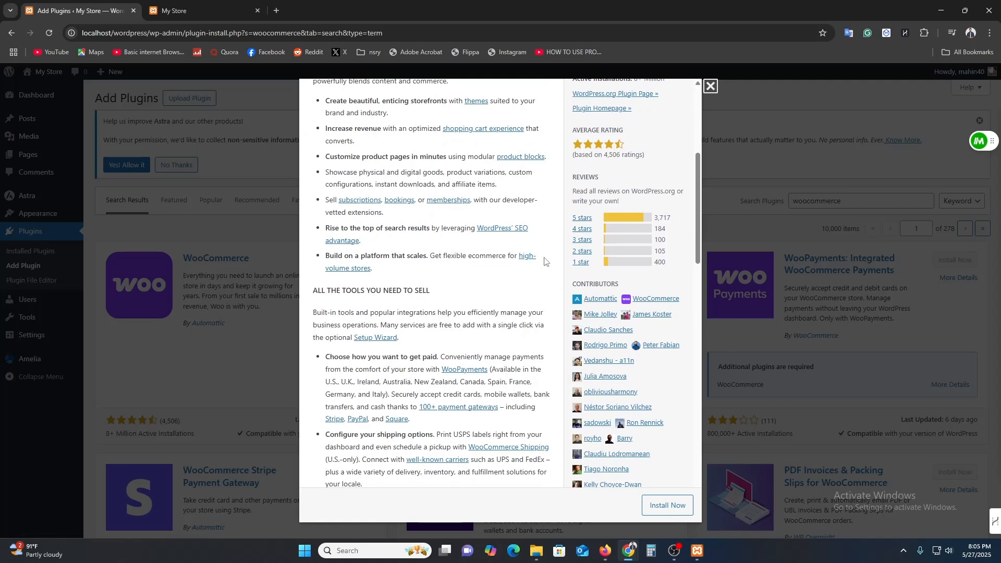
scroll(521, 281, down, 5)
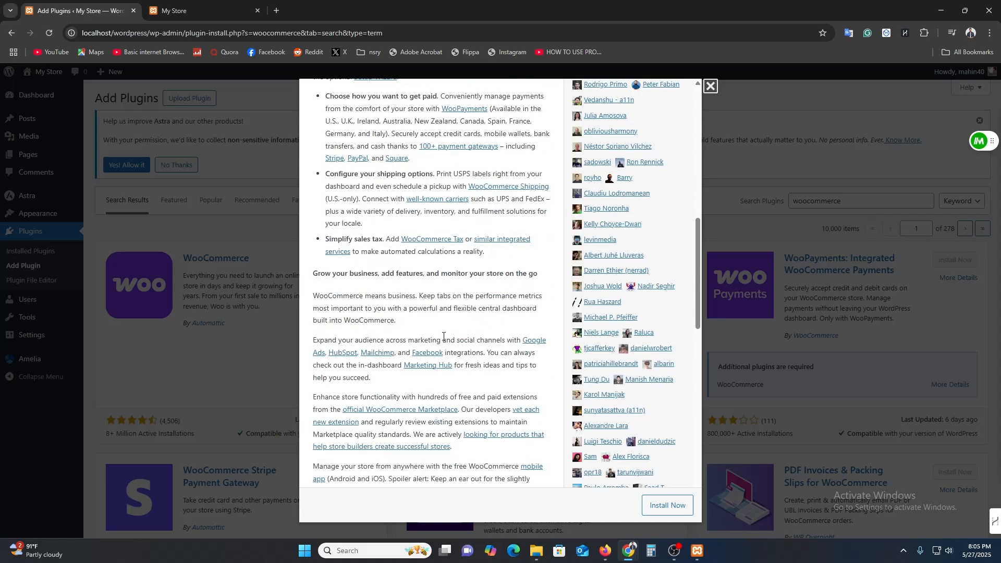
scroll(443, 337, up, 10)
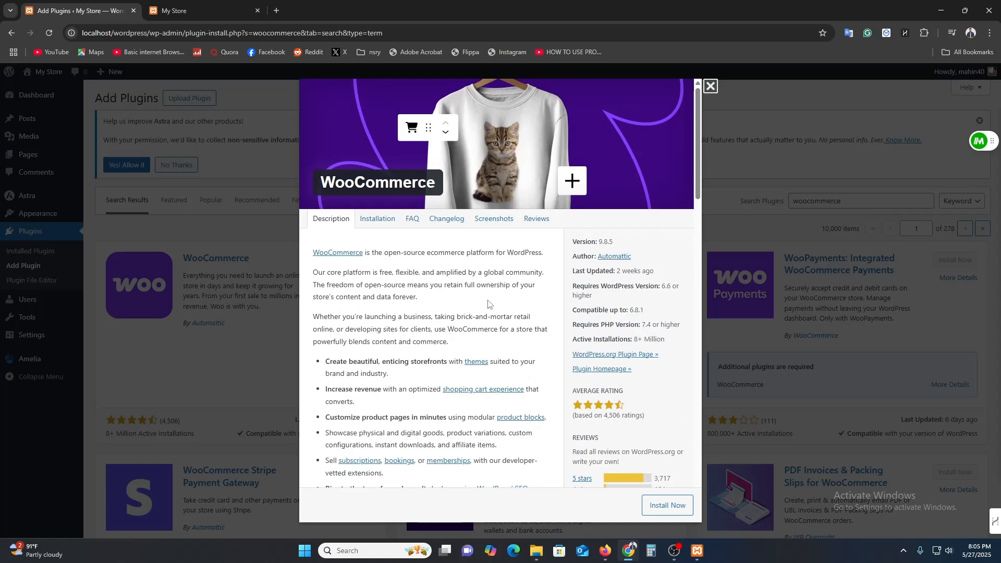
click(710, 89)
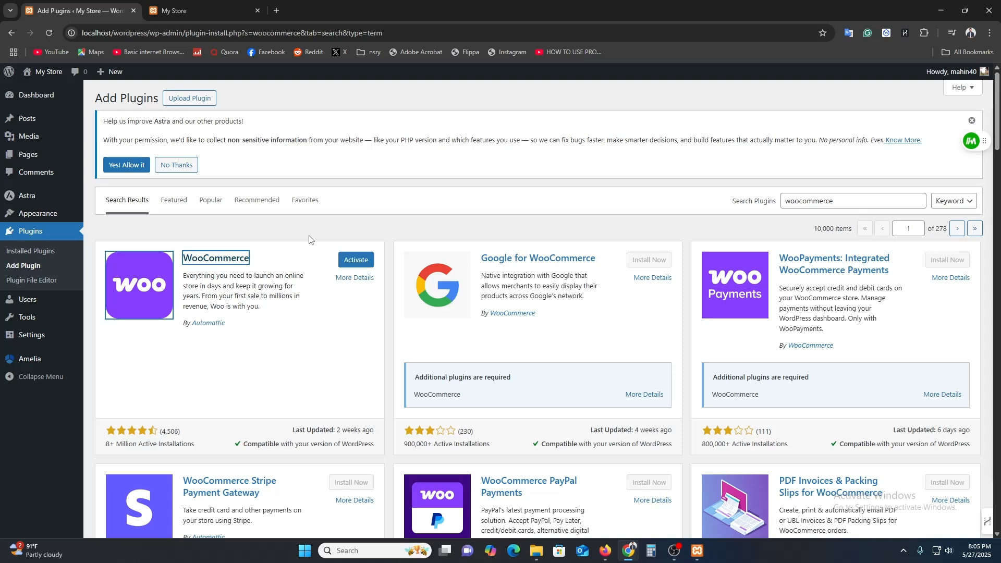
Activate WooCommerce and start the guided store setup with "I'm just starting my business".
click(357, 261)
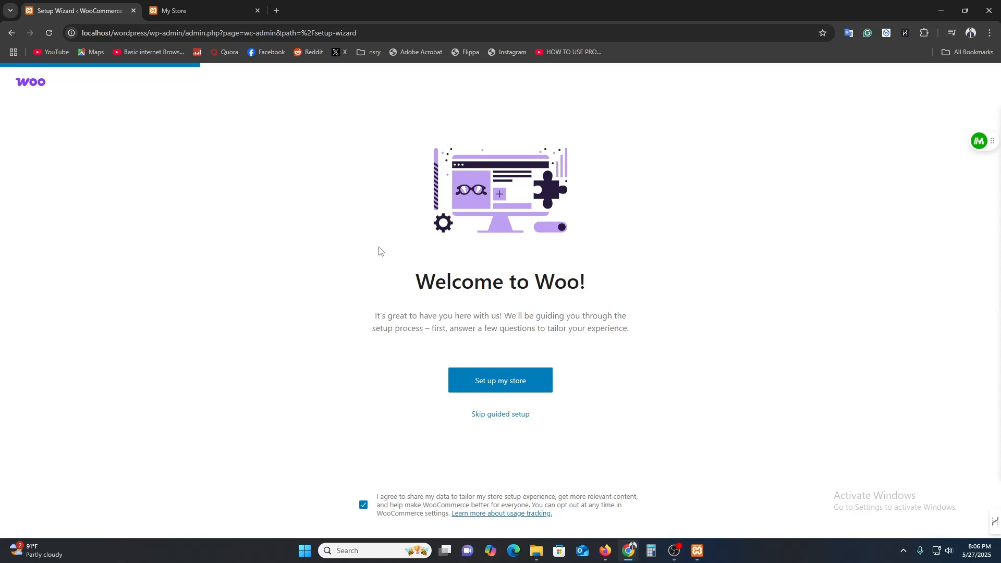
click(504, 392)
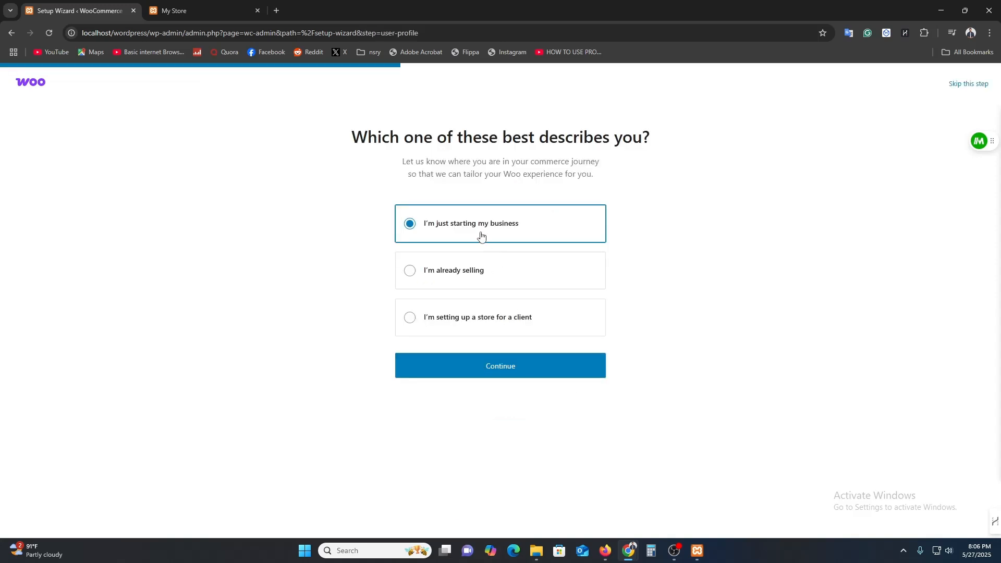
click(530, 375)
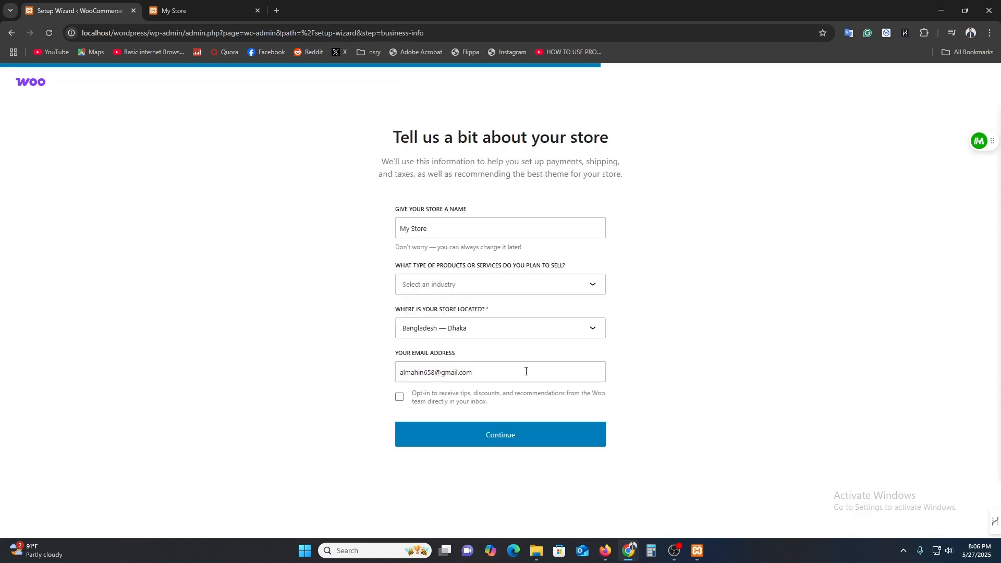
Complete the store details with an industry and the Woo email opt-in, and continue with all free features selected.
click(454, 289)
click(487, 311)
click(400, 397)
click(477, 438)
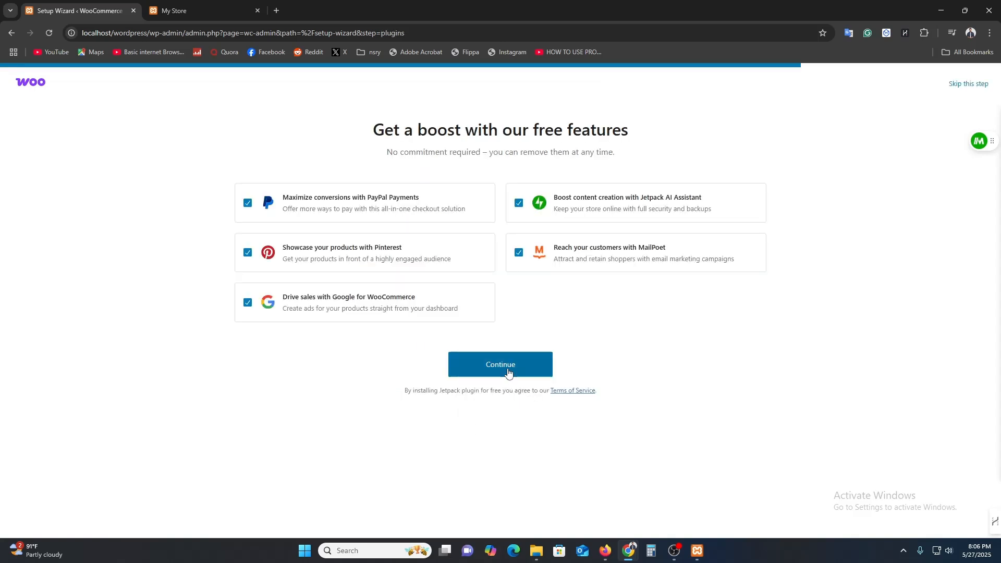
click(508, 374)
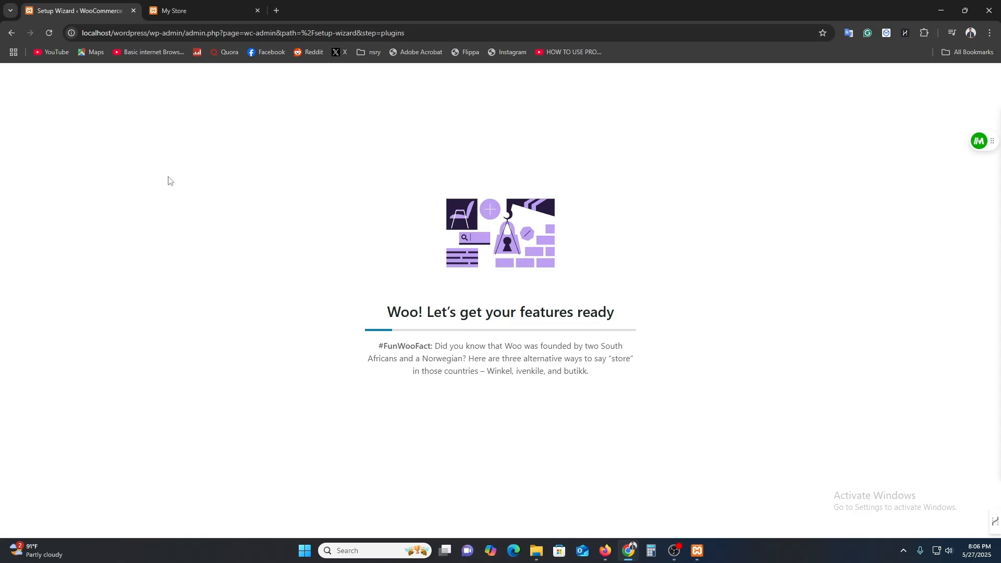
Open the WordPress dashboard in the second browser tab and search the plugin directory for "Elementor".
click(200, 4)
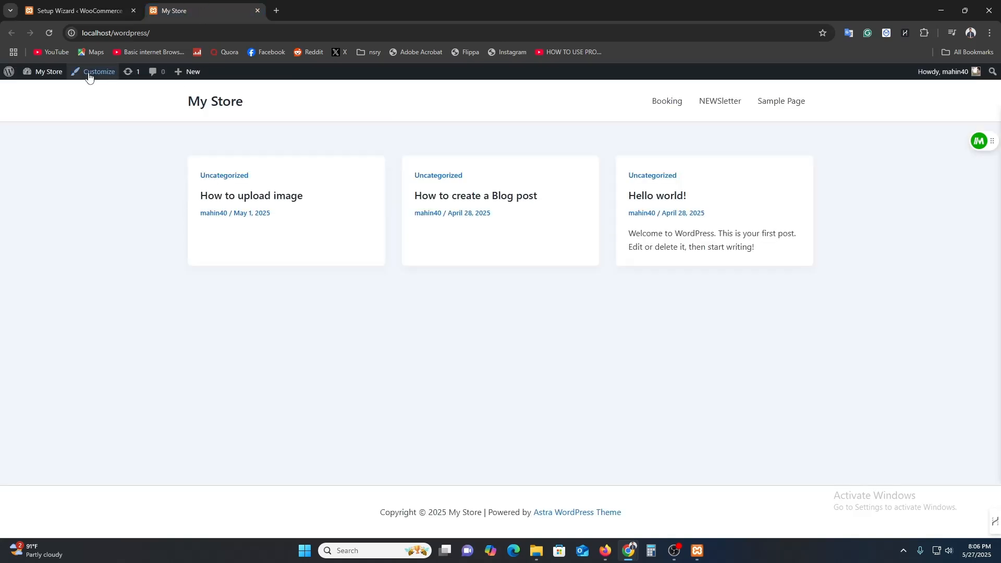
mouse_move(47, 72)
click(56, 92)
click(75, 10)
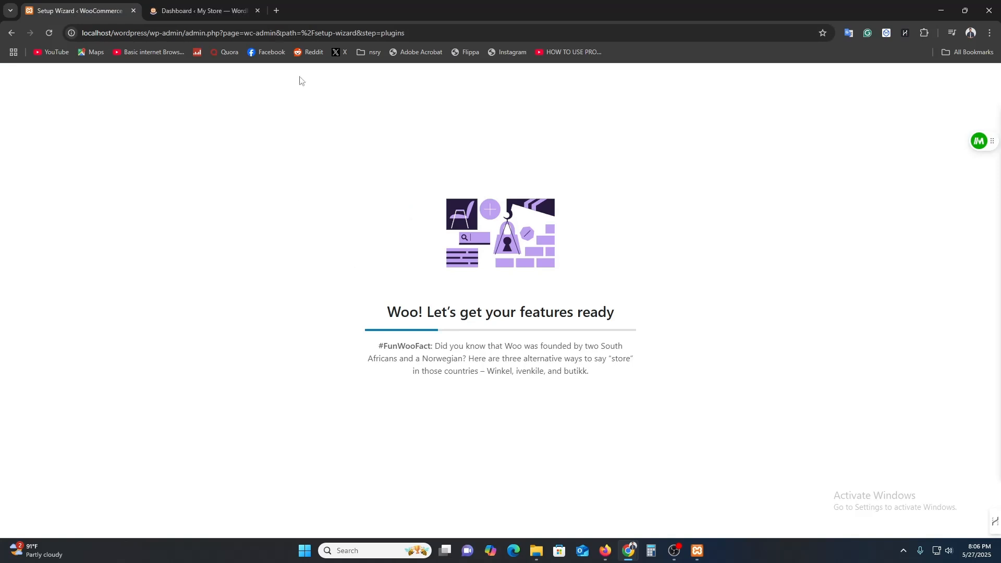
click(203, 10)
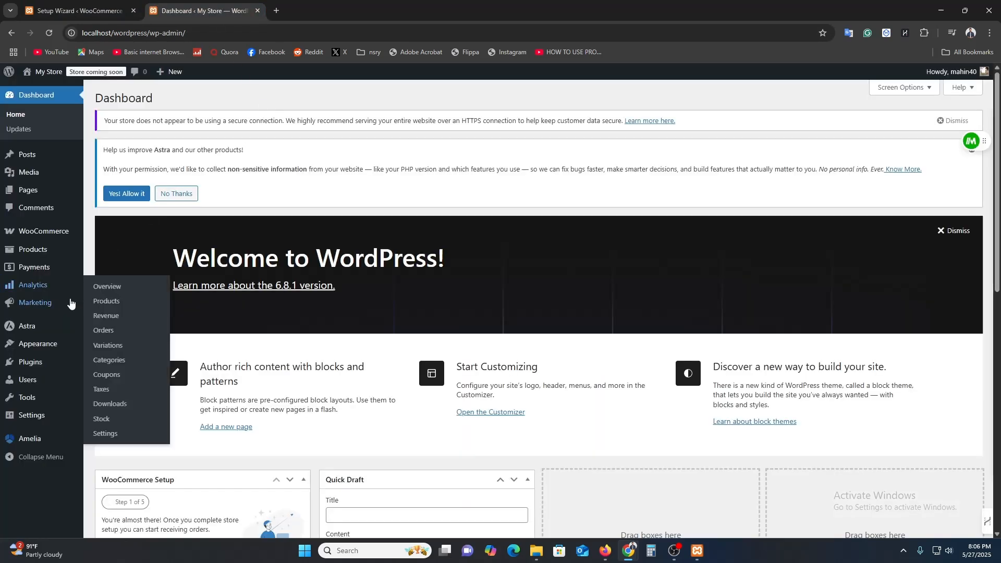
mouse_move(39, 361)
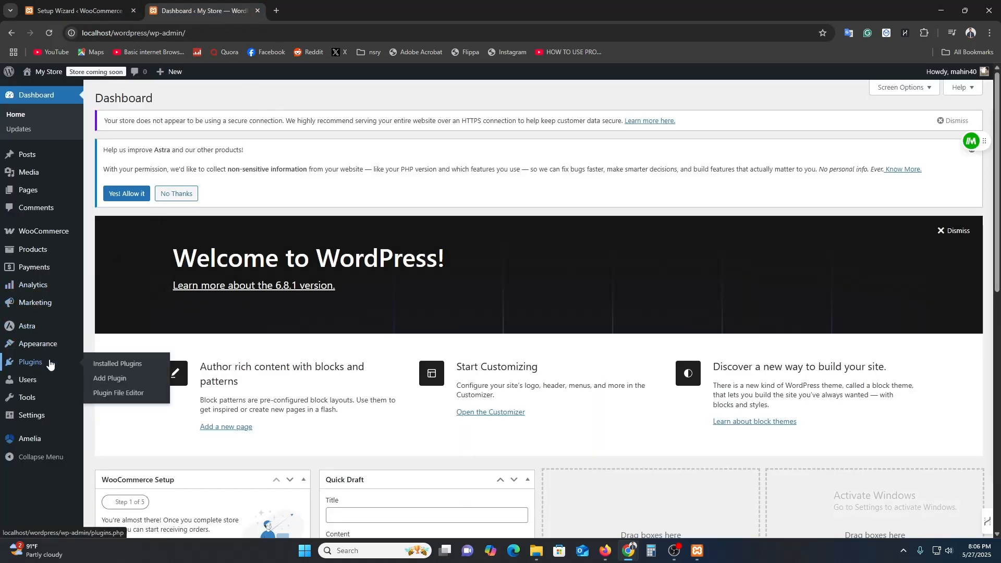
click(110, 378)
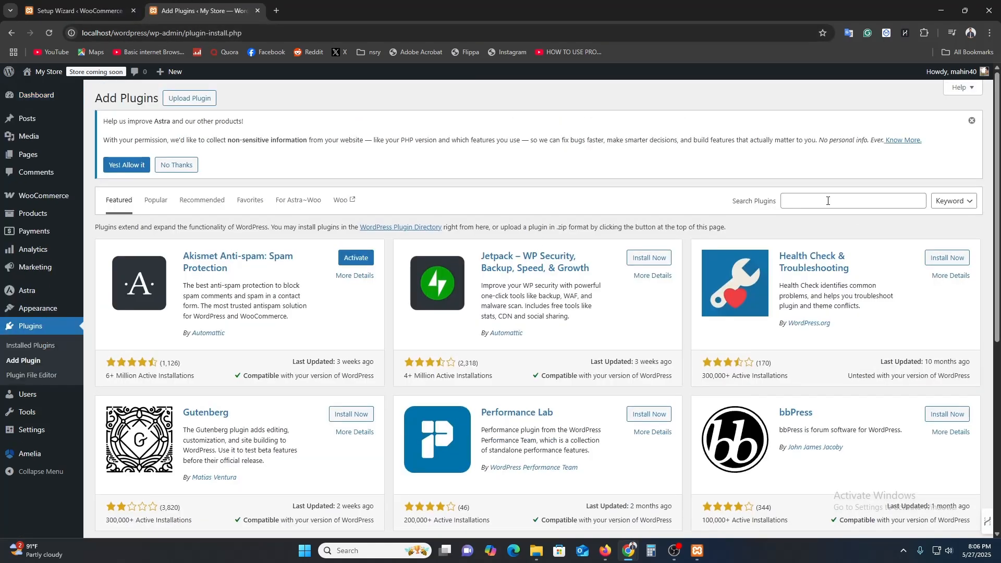
click(826, 199)
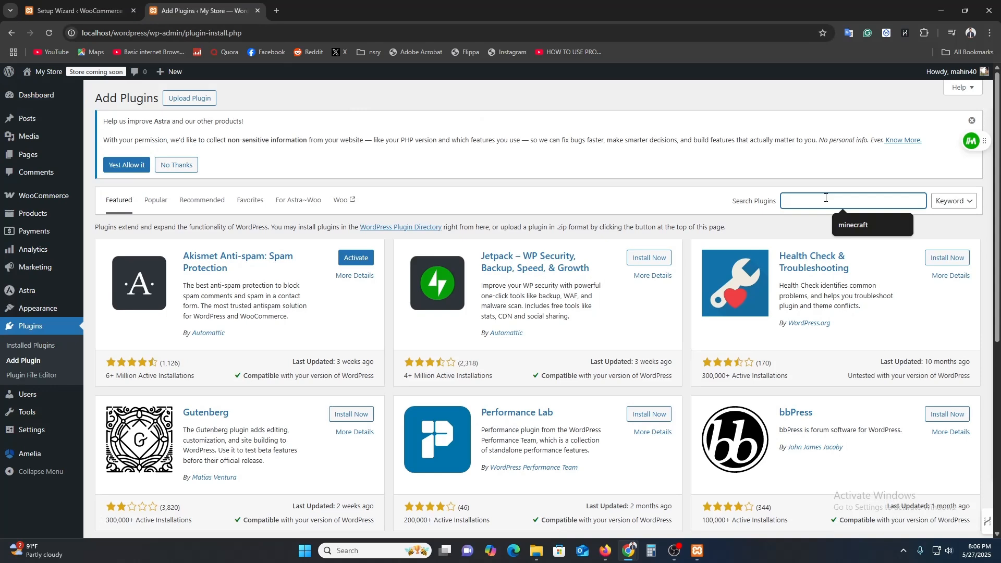
text(Elementor)
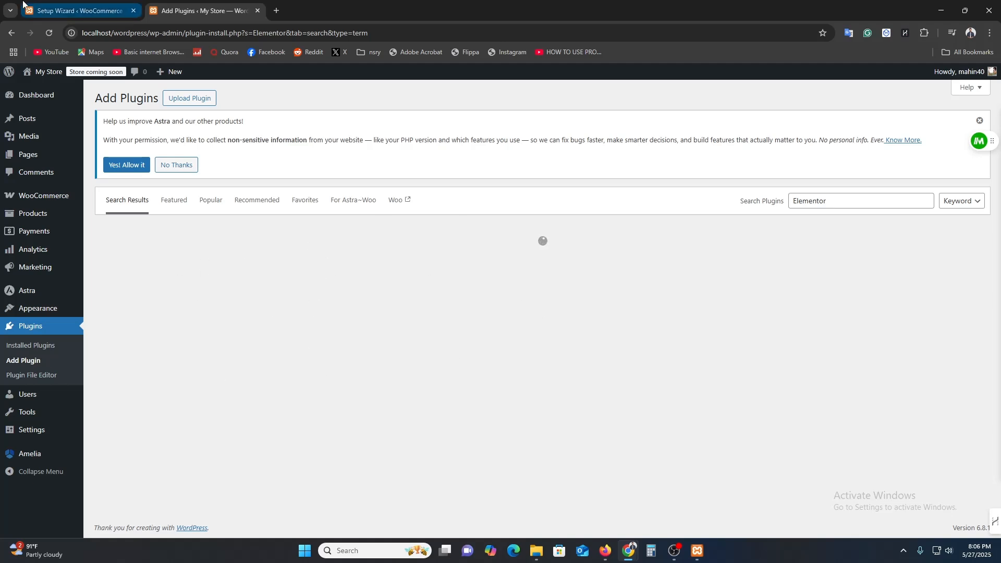
Check the progress of the WooCommerce setup in the other browser tab and return to the plugin search.
click(94, 11)
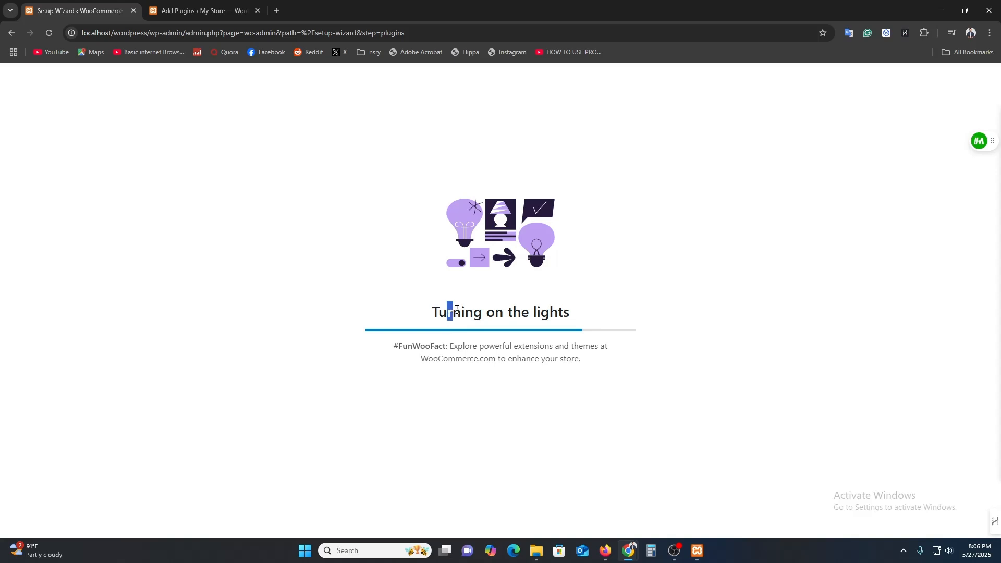
drag(448, 311, 572, 311)
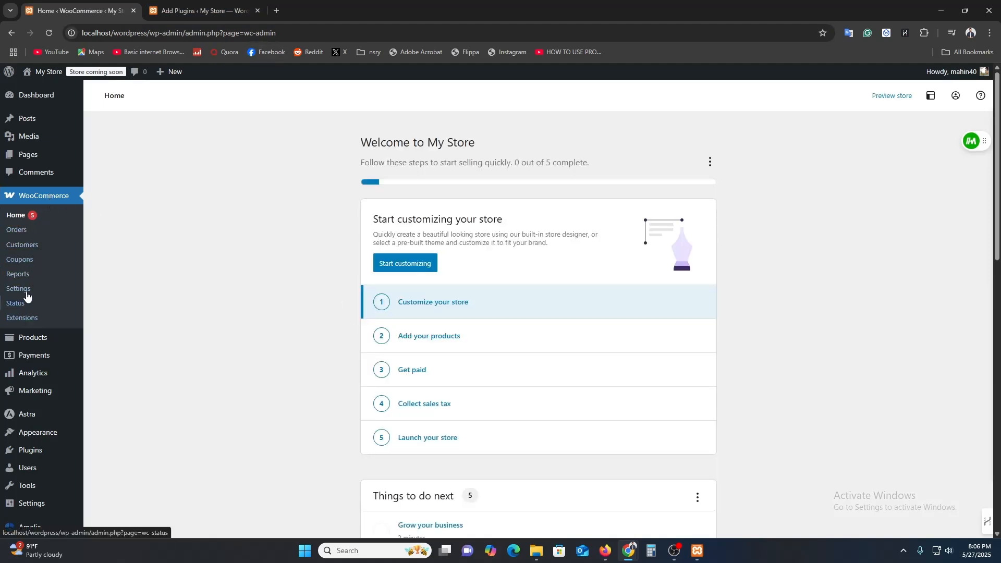
click(201, 11)
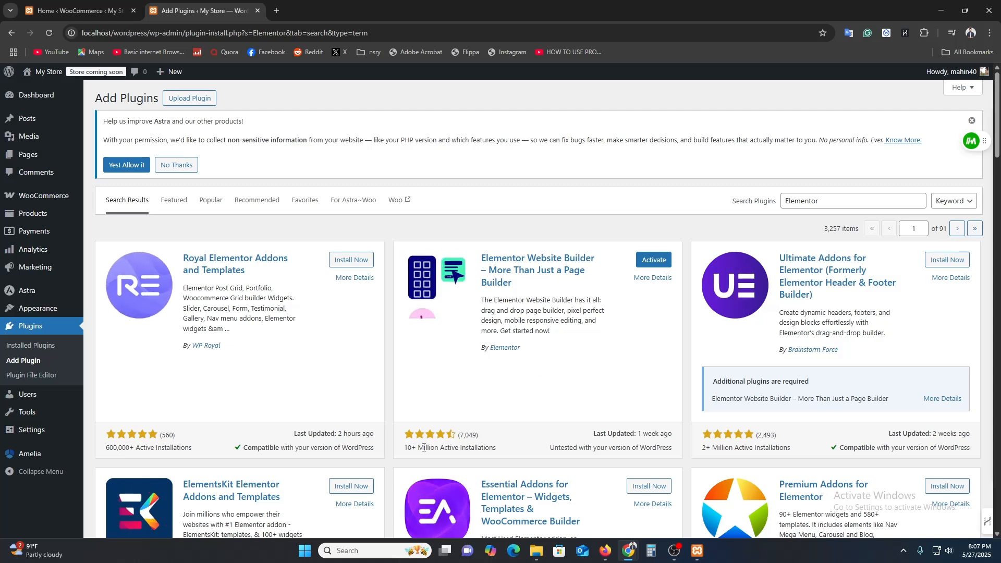
Activate the Elementor Website Builder plugin and look over the installed plugins list.
click(655, 260)
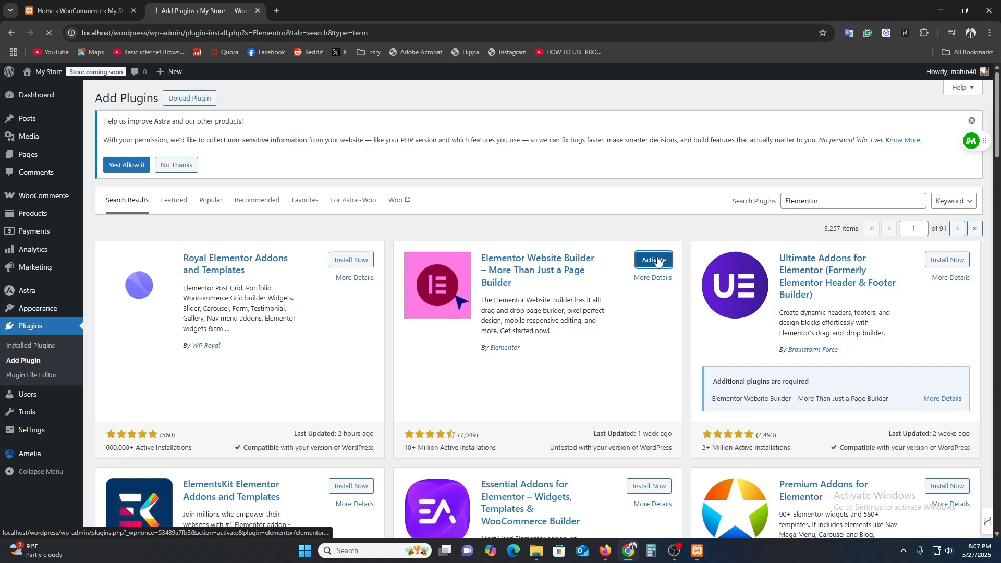
click(660, 259)
scroll(757, 366, down, 1)
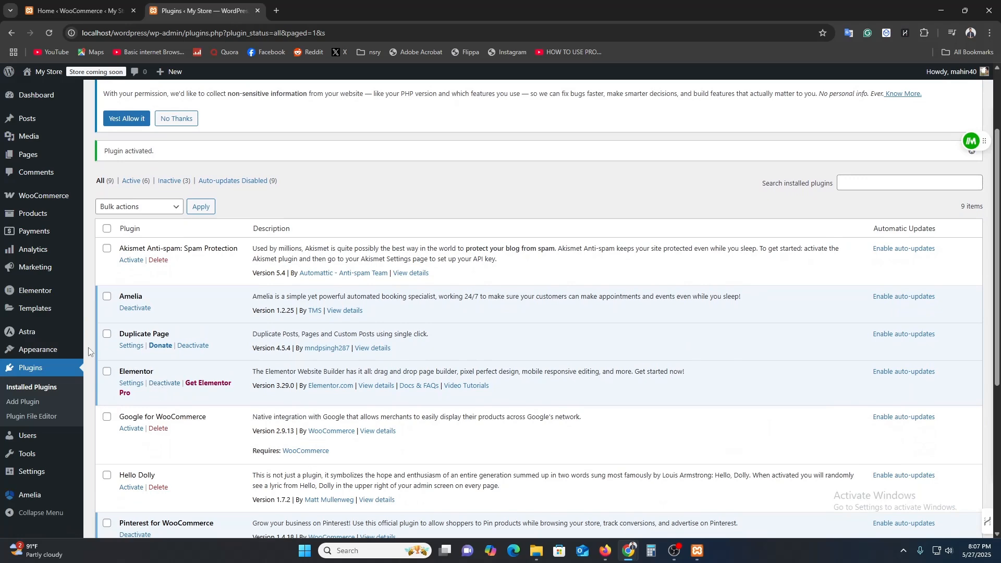
scroll(36, 245, up, 2)
mouse_move(24, 268)
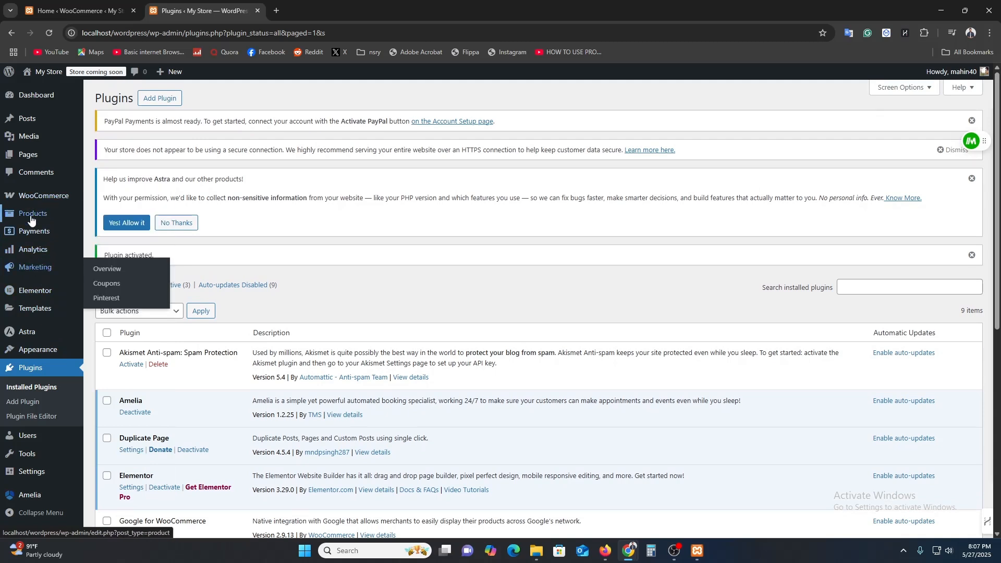
Start a new product in the store and choose Physical product as its type.
mouse_move(31, 220)
click(121, 218)
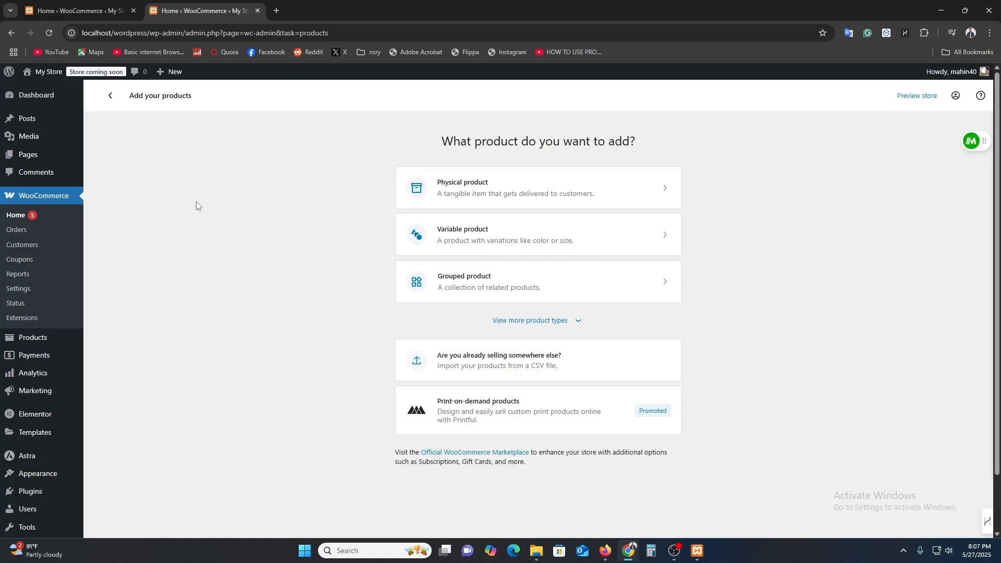
click(526, 194)
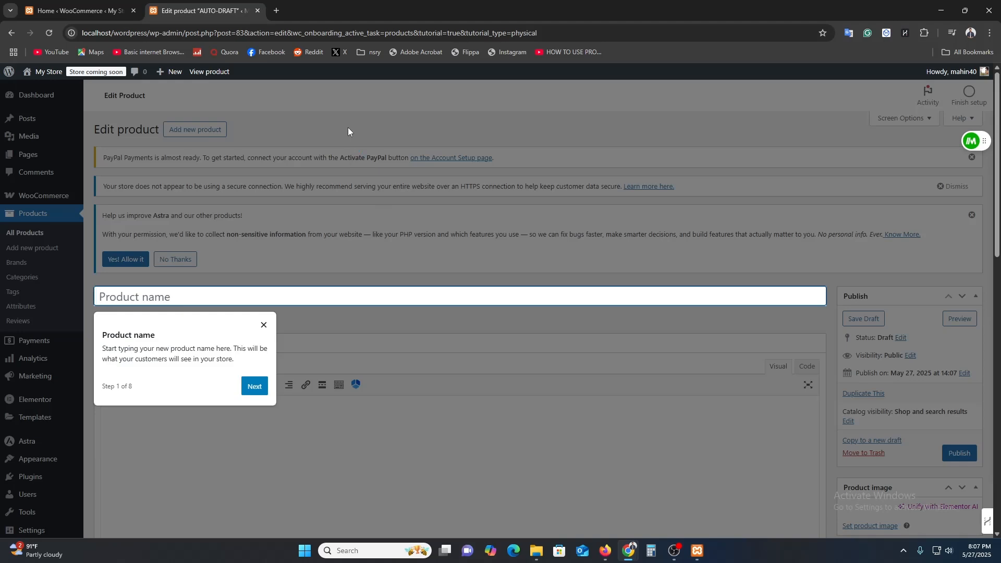
Search the web for "aliexpress" in a new browser tab and open the AliExpress website.
click(276, 12)
text(aliw)
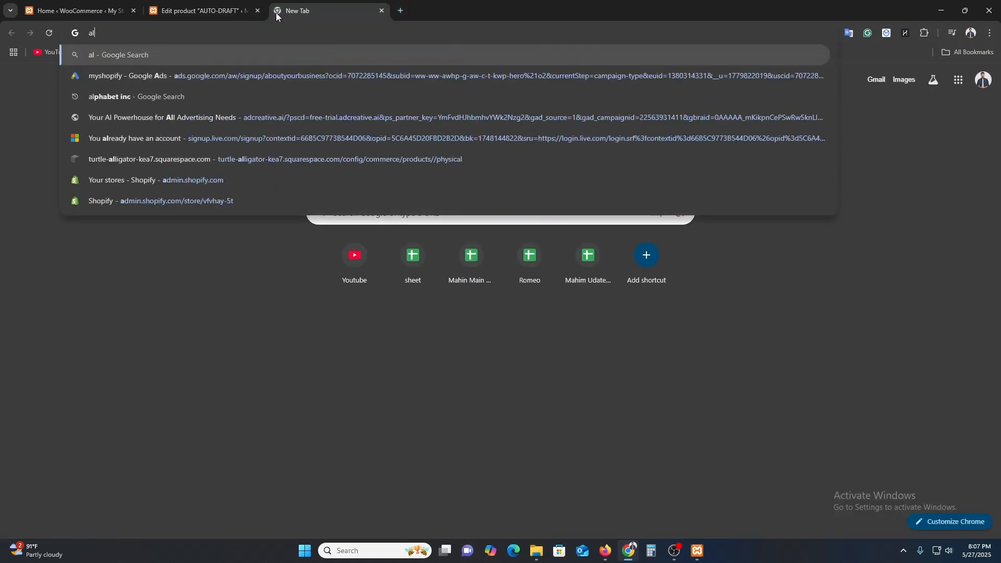
key(BackSpace)
key(Down)
key(Down)
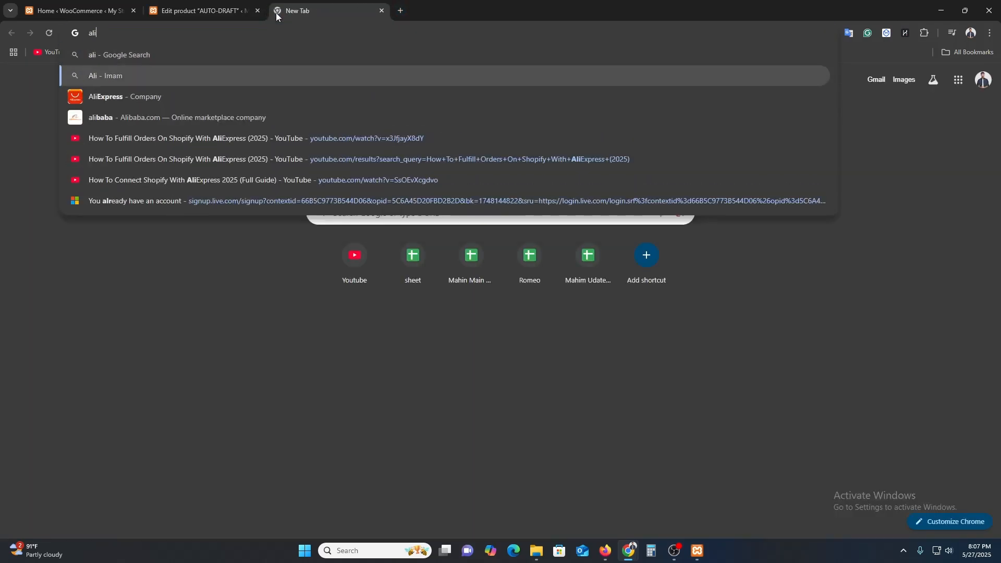
key(Return)
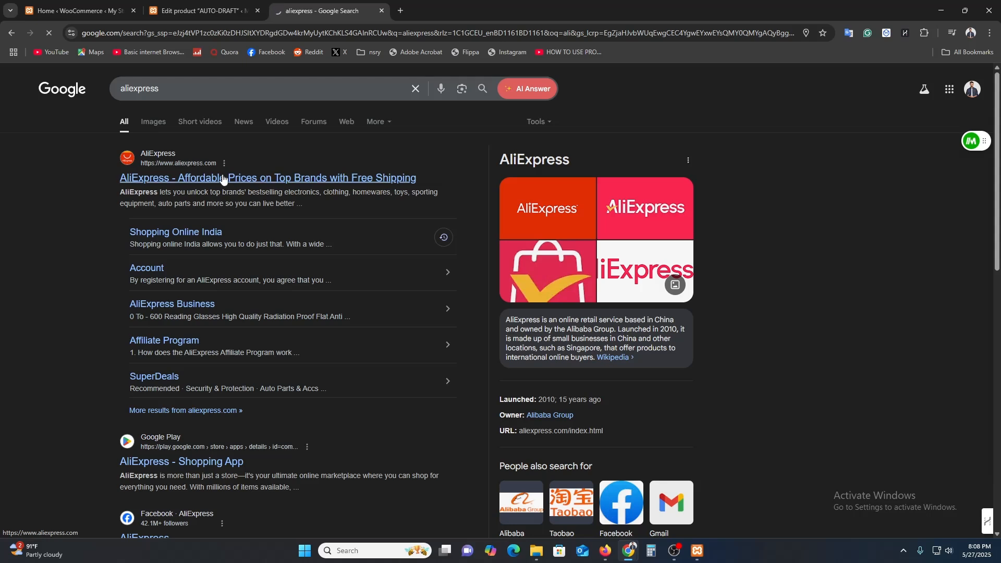
Return to the product editor and go through the guided product tour to its end.
click(231, 4)
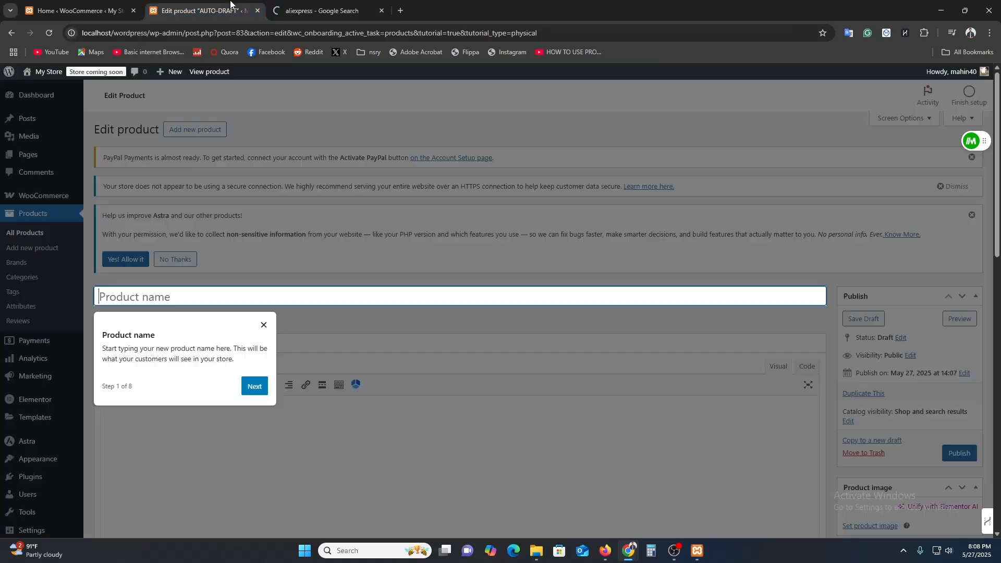
click(253, 388)
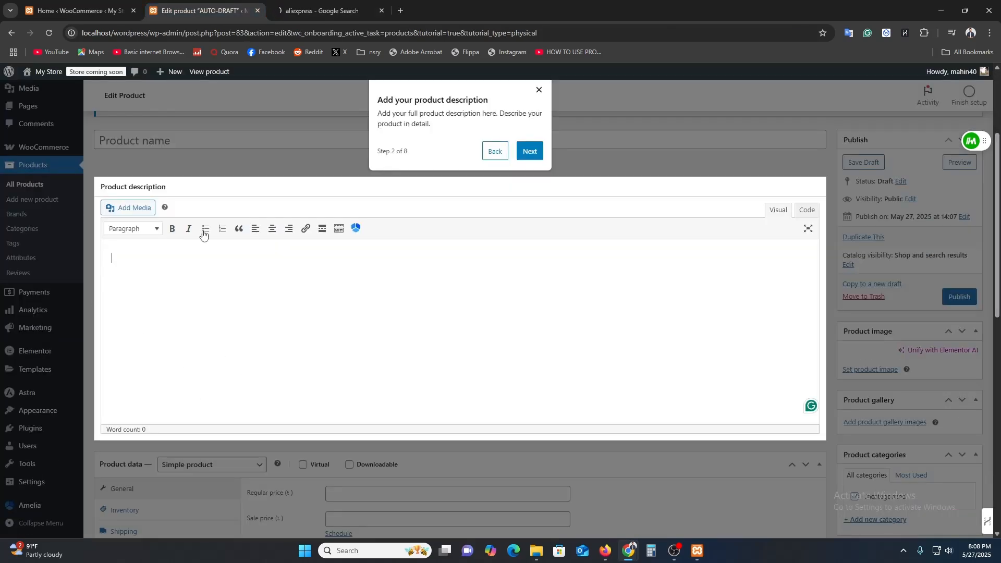
click(530, 150)
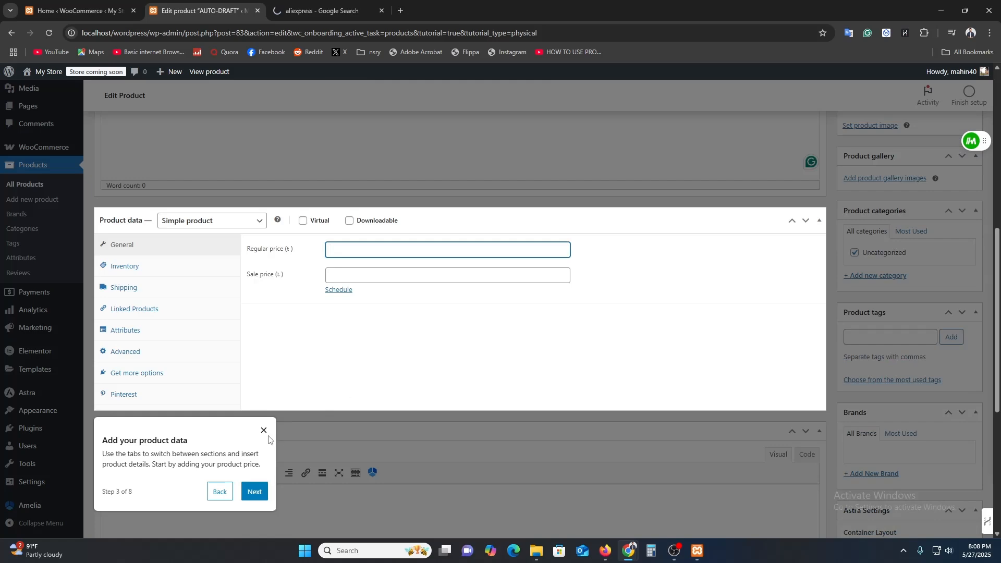
click(256, 494)
click(259, 495)
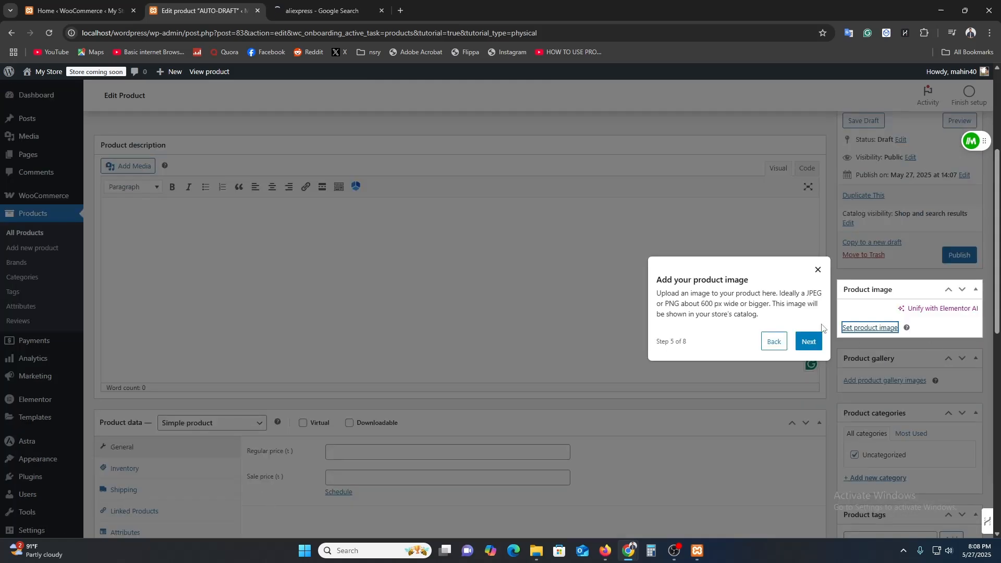
click(809, 342)
click(809, 351)
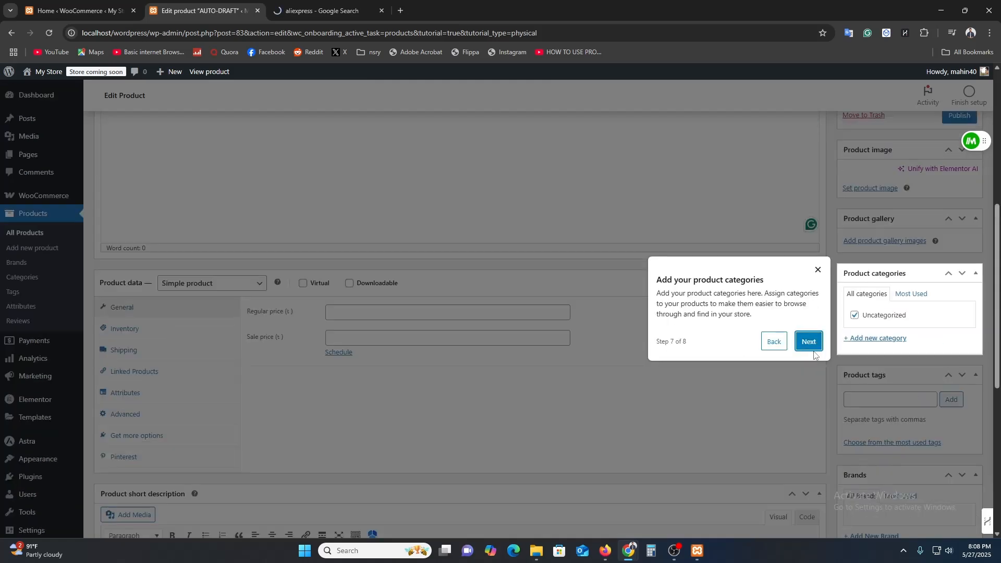
click(811, 344)
click(816, 346)
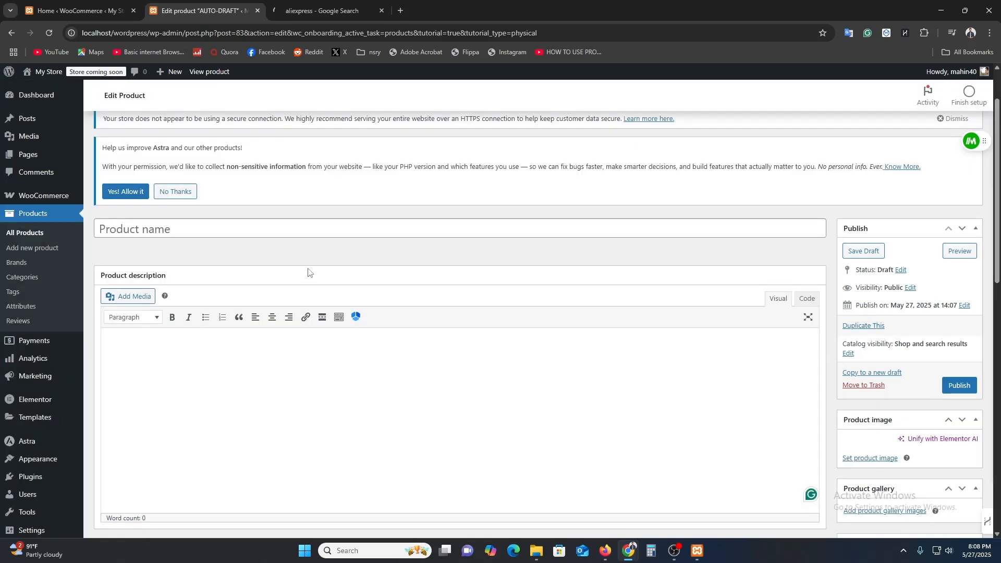
Name the product "BOYA FOR BEGGINERS".
click(182, 223)
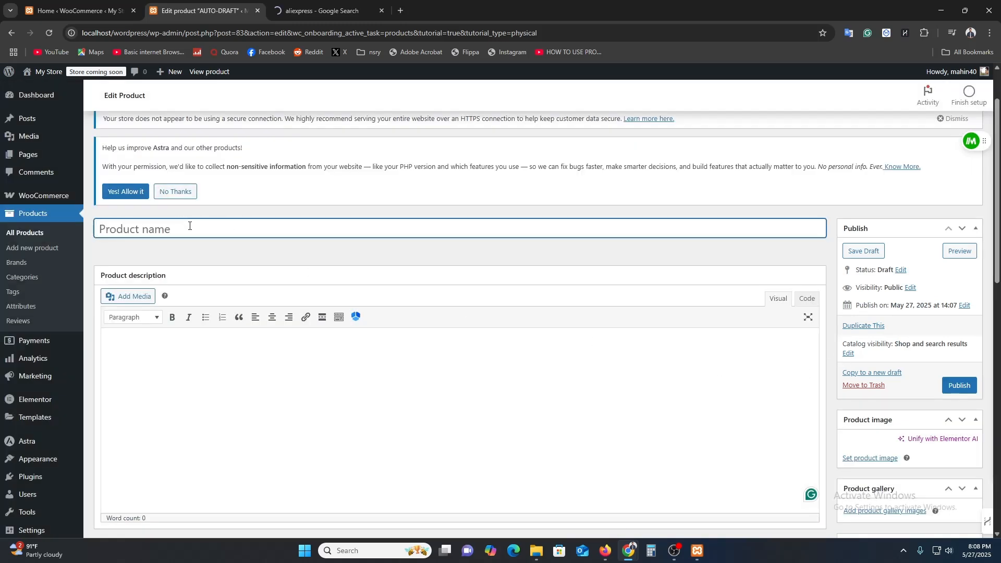
text(V)
key(BackSpace)
text(BOYA FOR BEG)
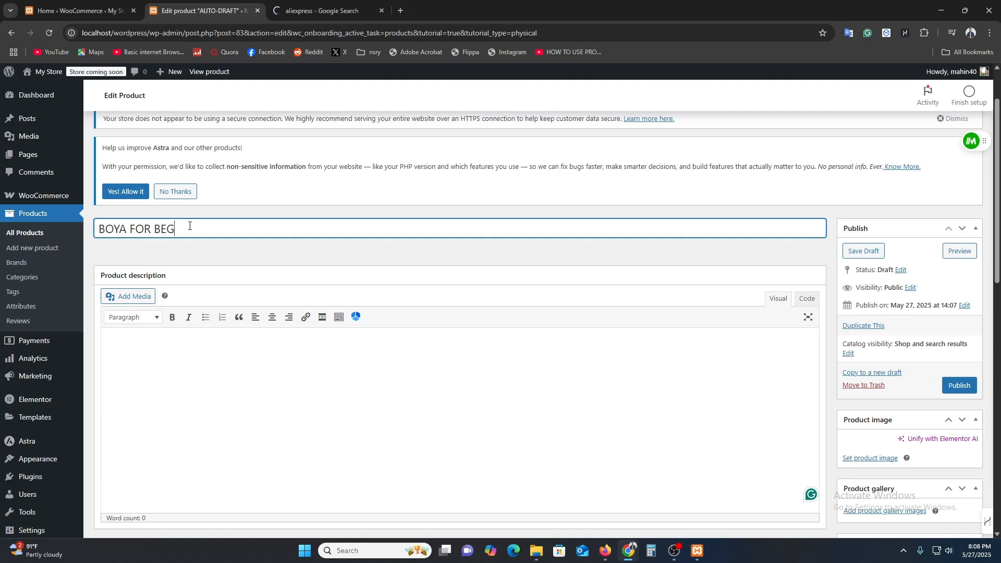
text(GINERS)
click(206, 245)
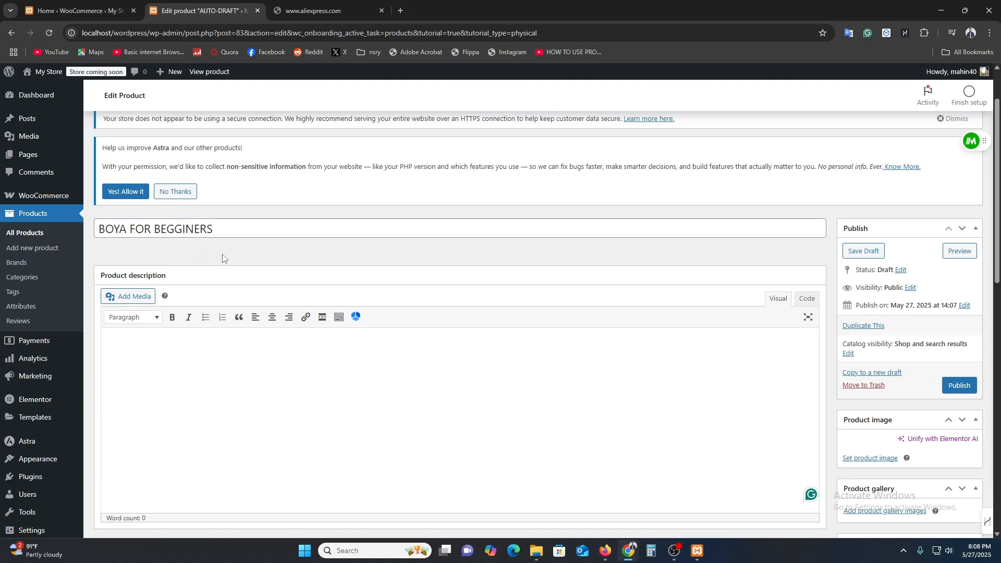
Upload the microphone picture by-bm3011-01-500x500 from the Downloads folder and set it as the product image.
scroll(224, 261, down, 2)
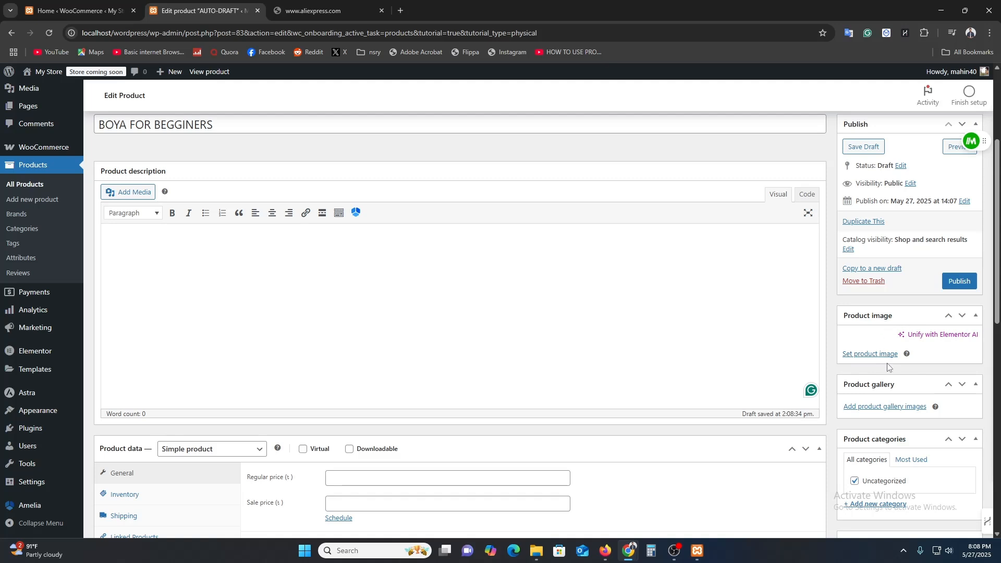
click(881, 356)
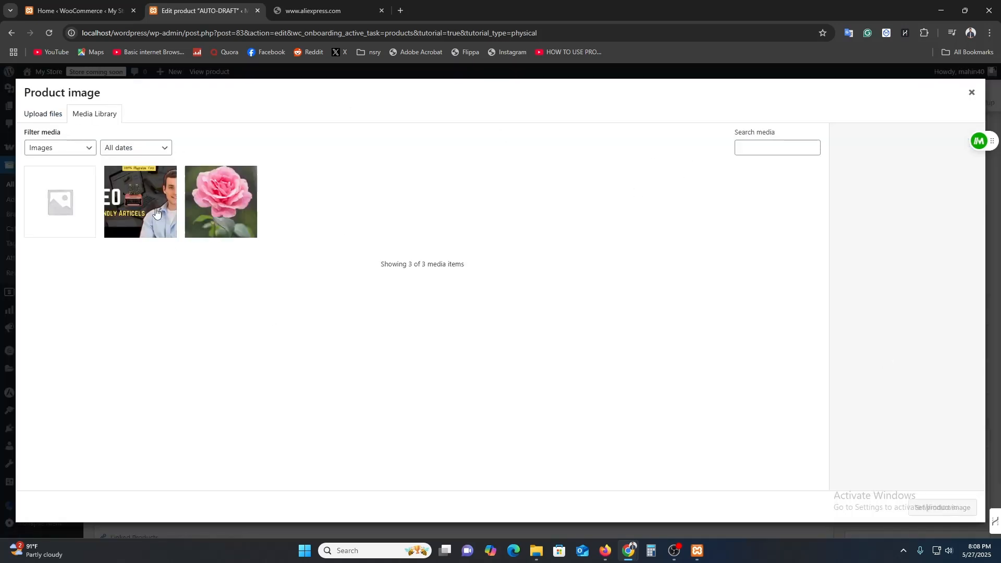
click(48, 113)
click(495, 289)
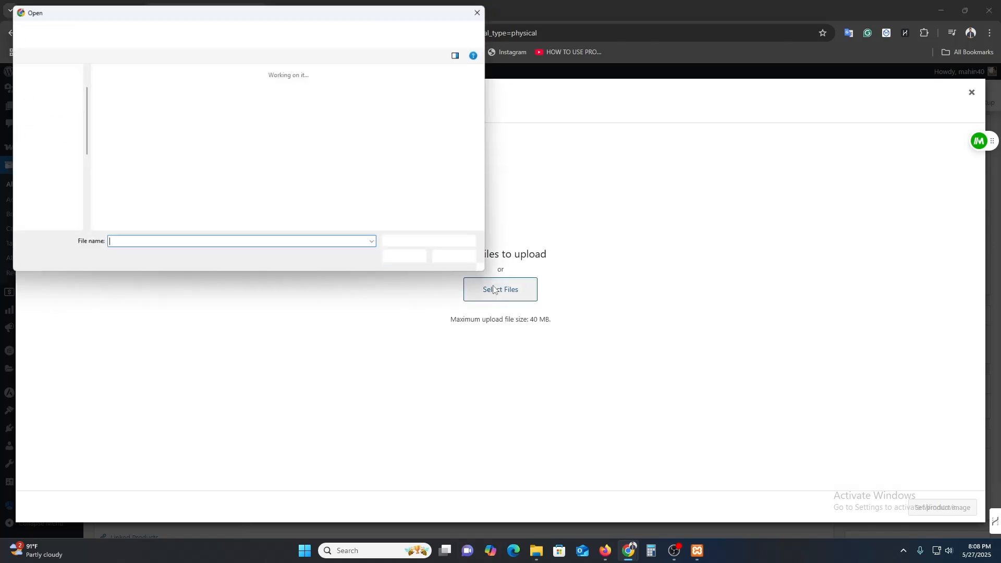
scroll(276, 146, down, 3)
scroll(290, 155, down, 5)
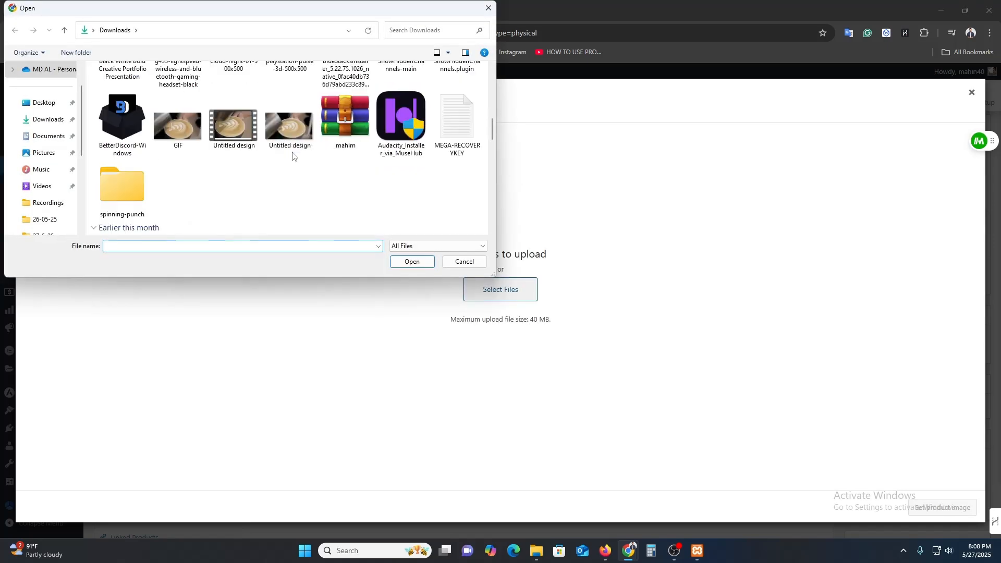
scroll(294, 156, down, 3)
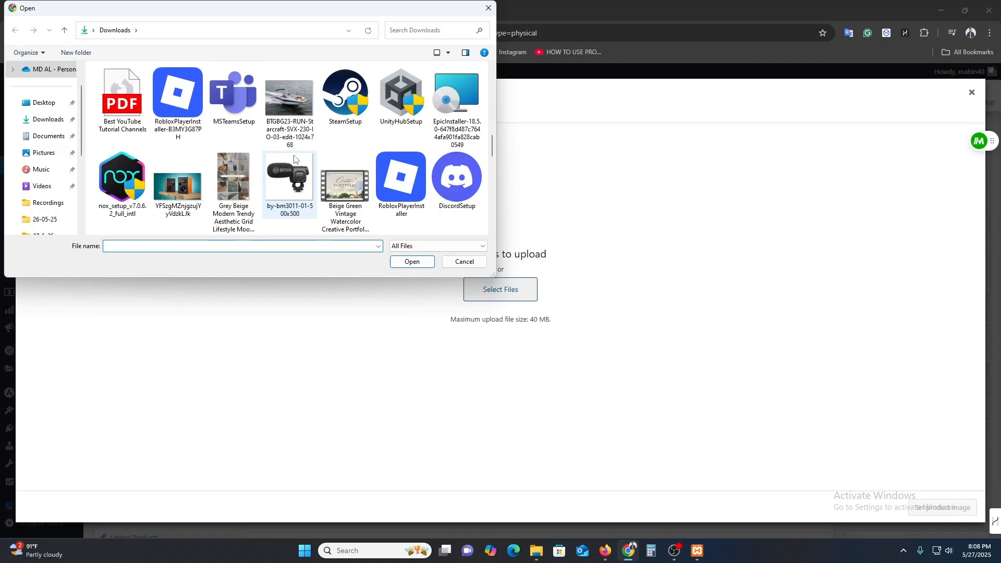
double_click(290, 174)
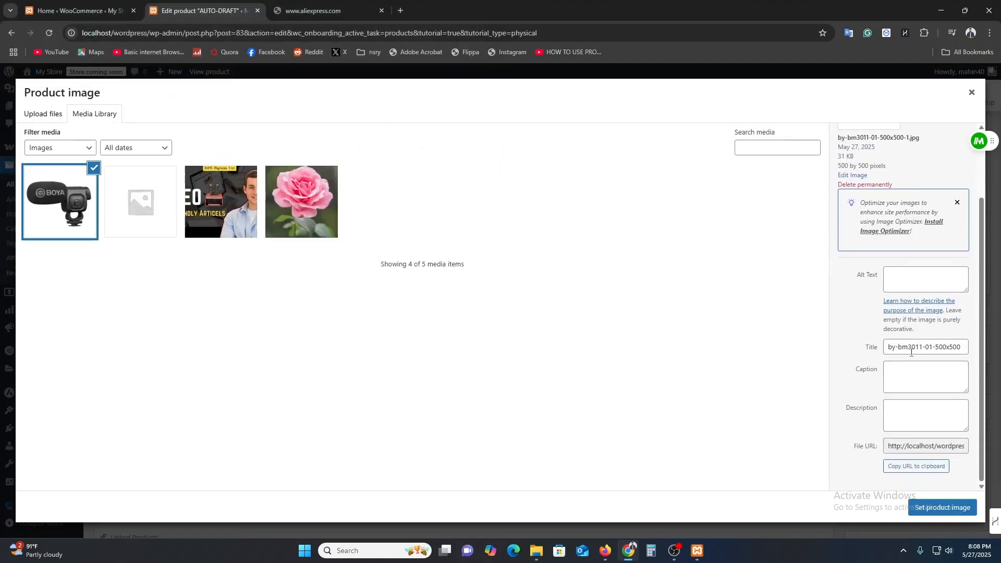
click(941, 504)
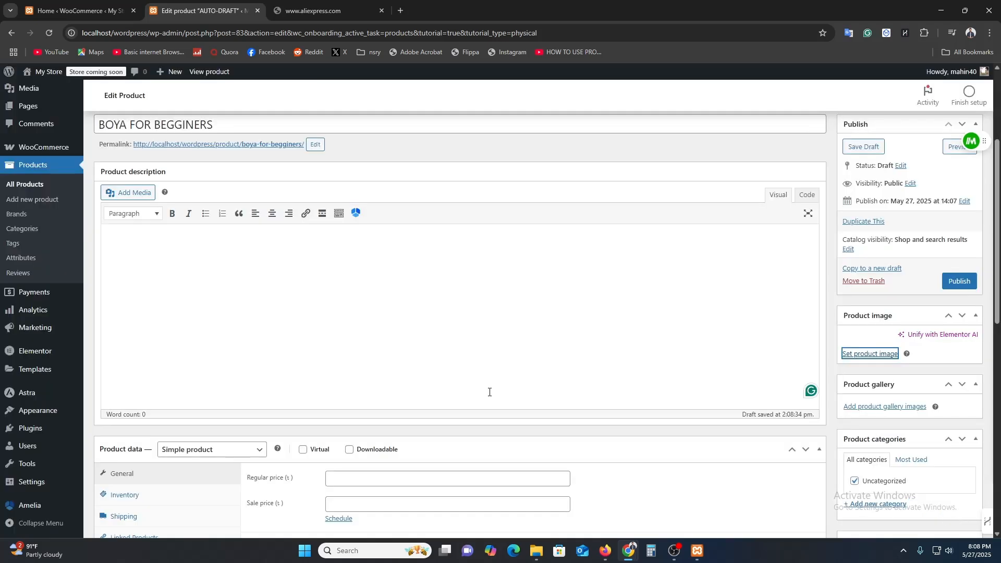
Set the product's regular price to 1500 and publish the product.
click(358, 480)
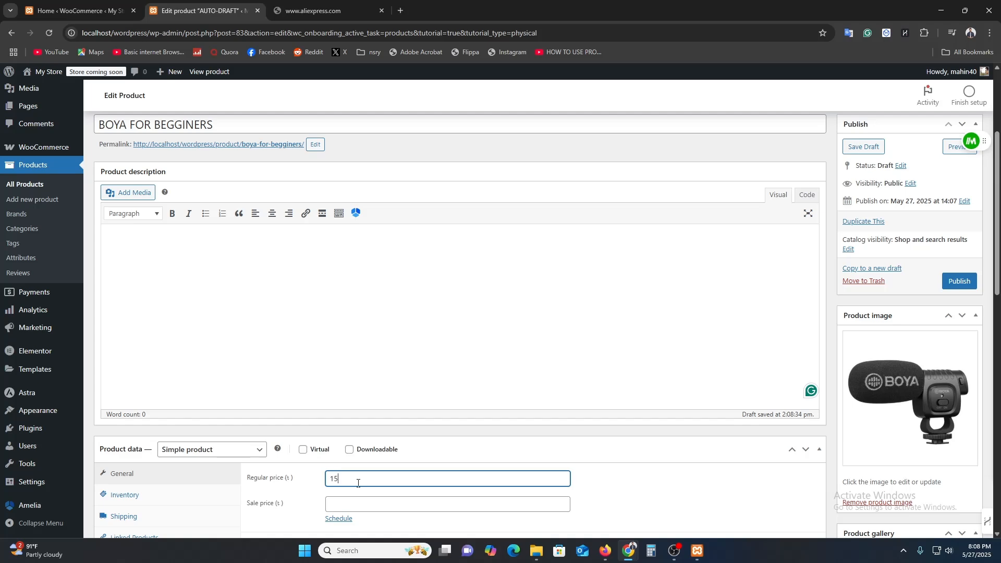
click(697, 524)
scroll(267, 477, down, 4)
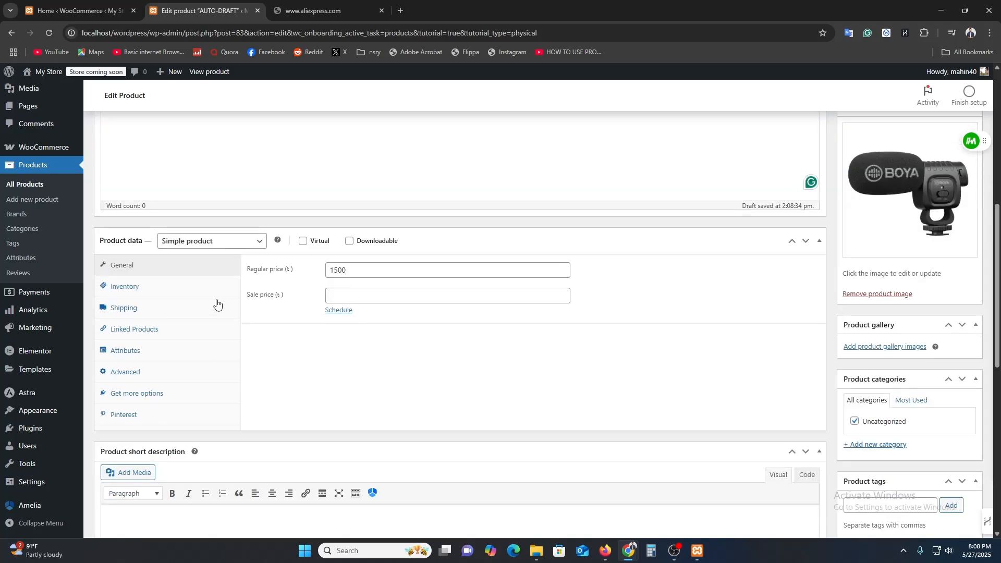
scroll(452, 379, down, 5)
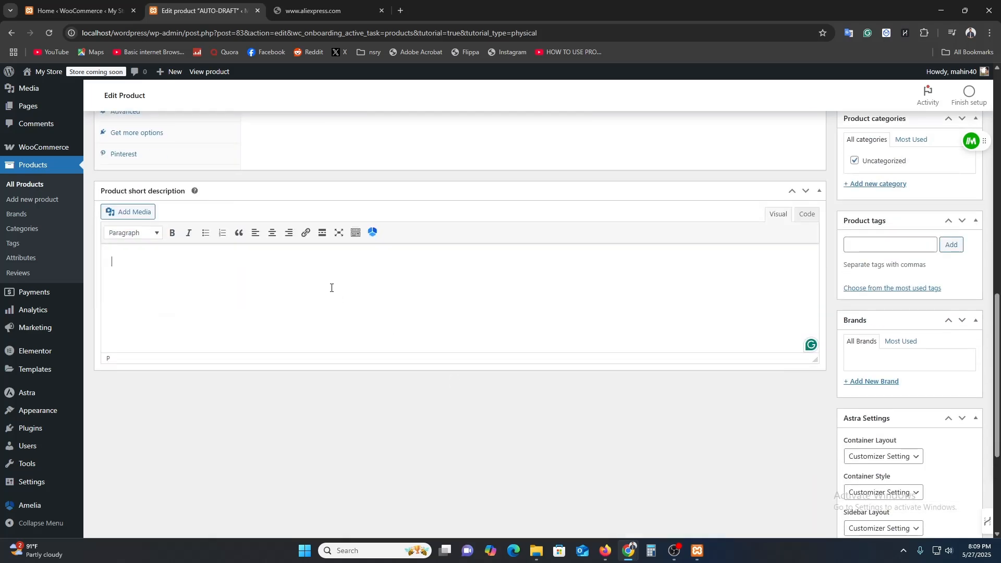
scroll(517, 468, down, 3)
scroll(541, 409, up, 12)
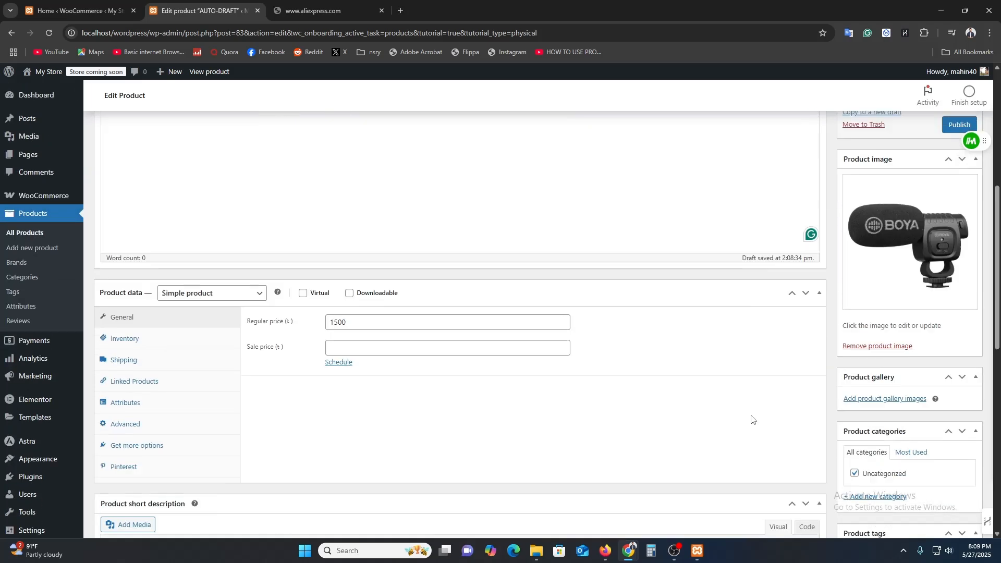
click(959, 333)
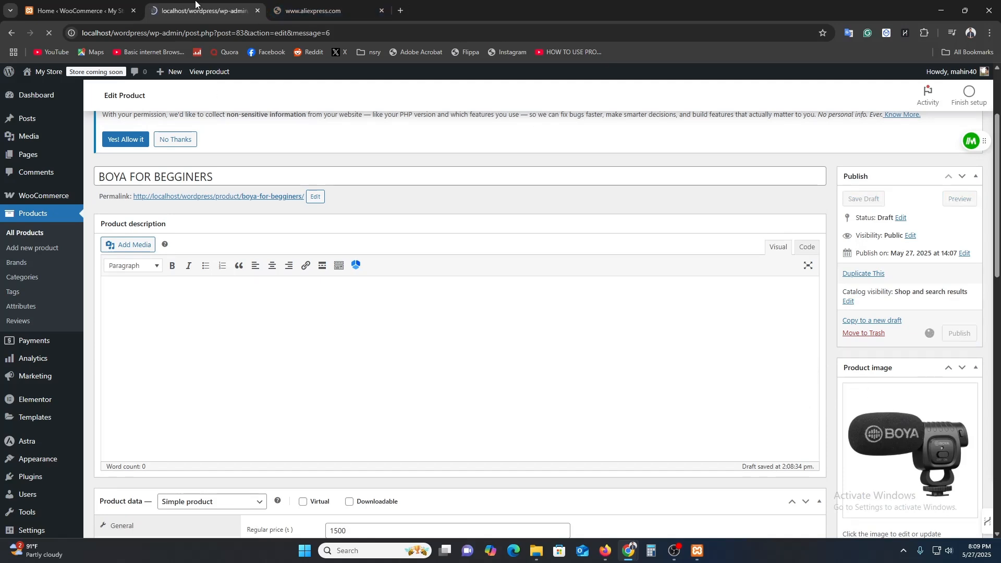
Reload the AliExpress page in the other browser tab and return to the product editor.
click(312, 10)
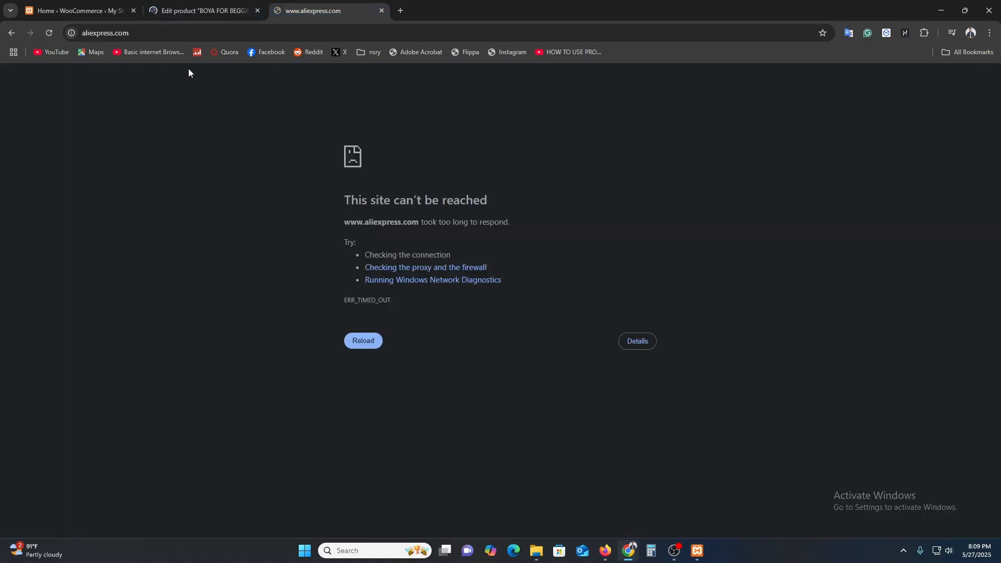
click(50, 35)
click(195, 6)
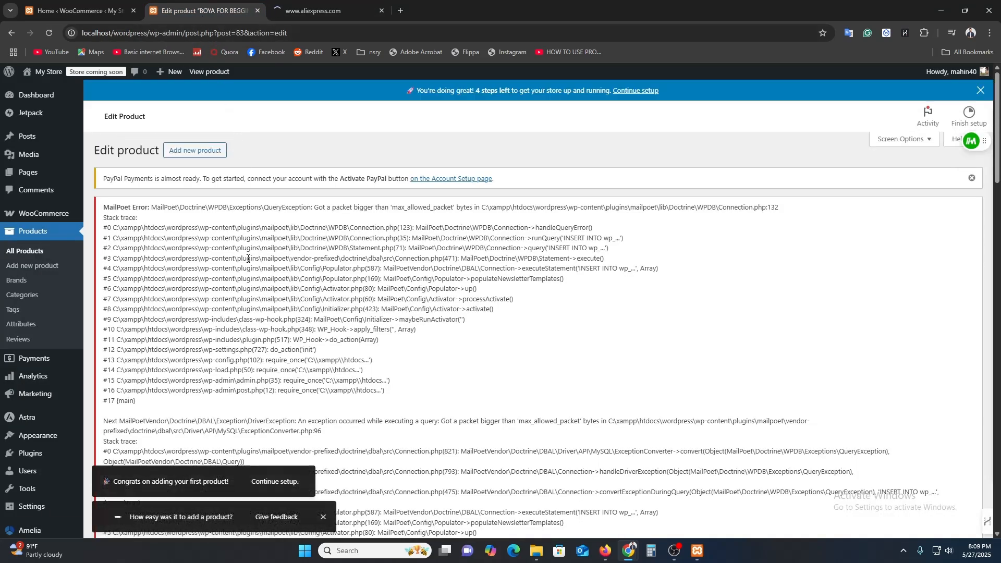
Open the list of all products and look over the entry of the published product.
scroll(241, 268, down, 3)
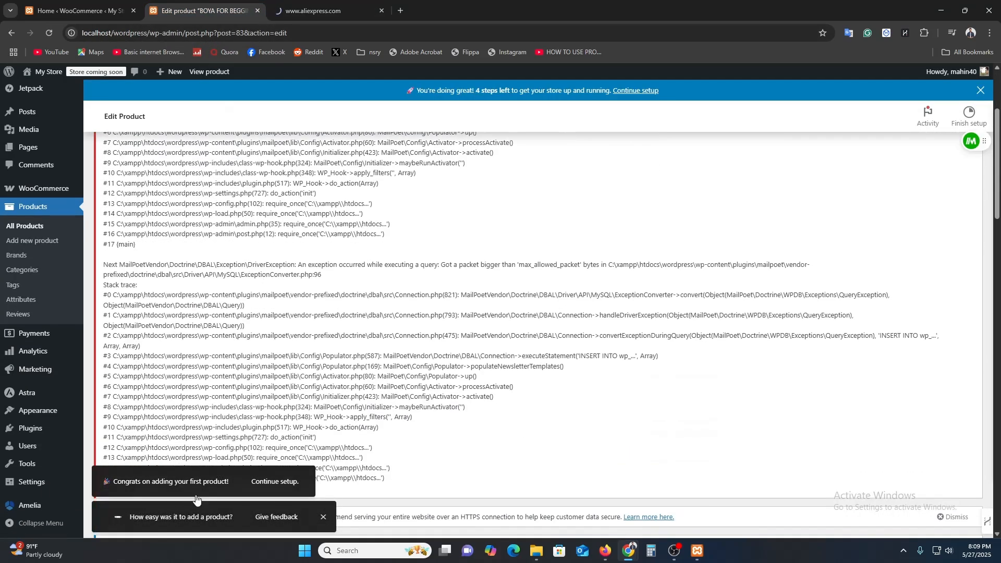
click(31, 230)
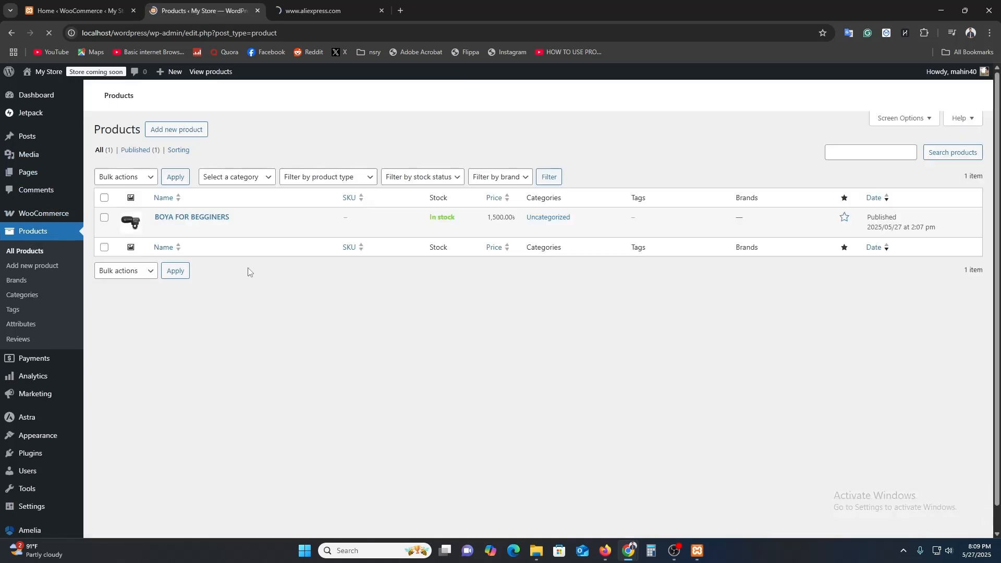
scroll(401, 295, down, 3)
scroll(398, 298, down, 3)
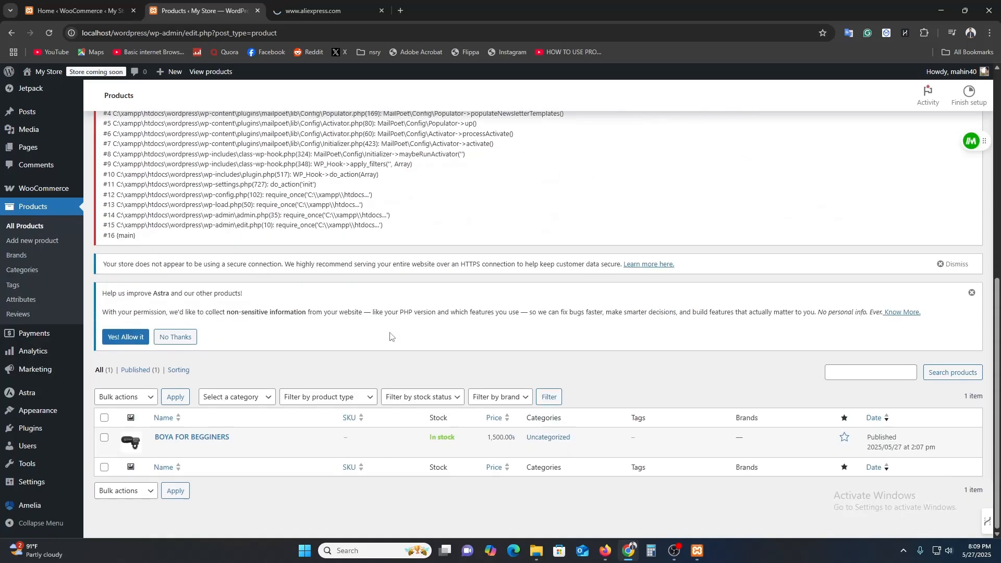
scroll(294, 358, up, 7)
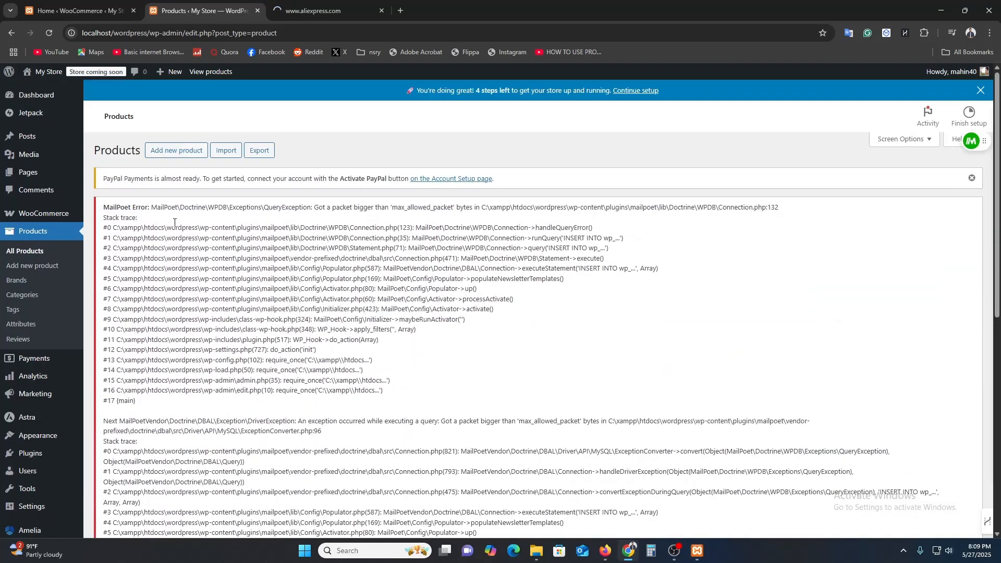
scroll(893, 200, down, 6)
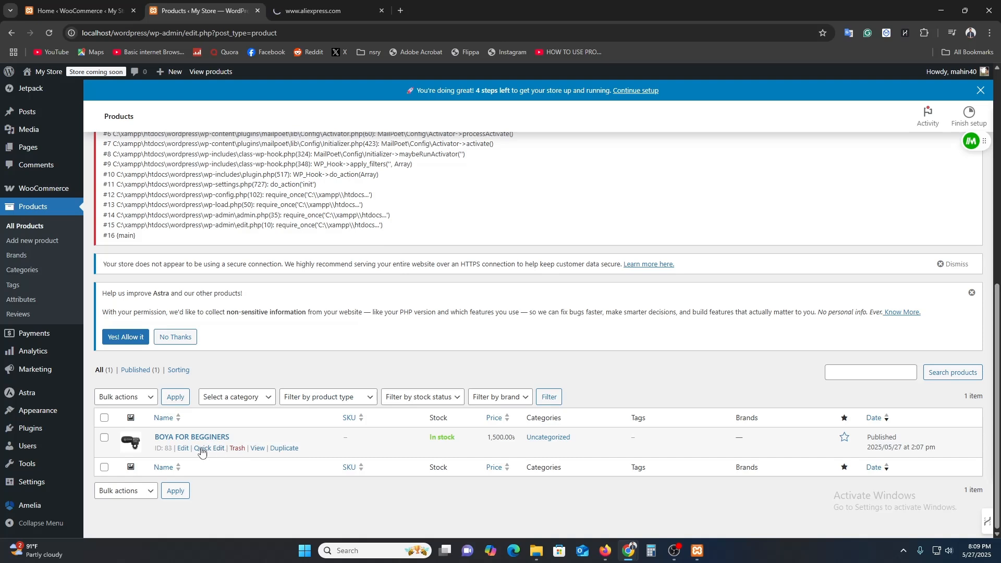
Open the store page of the BOYA FOR BEGGINERS product in a new browser tab and view it.
right_click(258, 448)
click(303, 290)
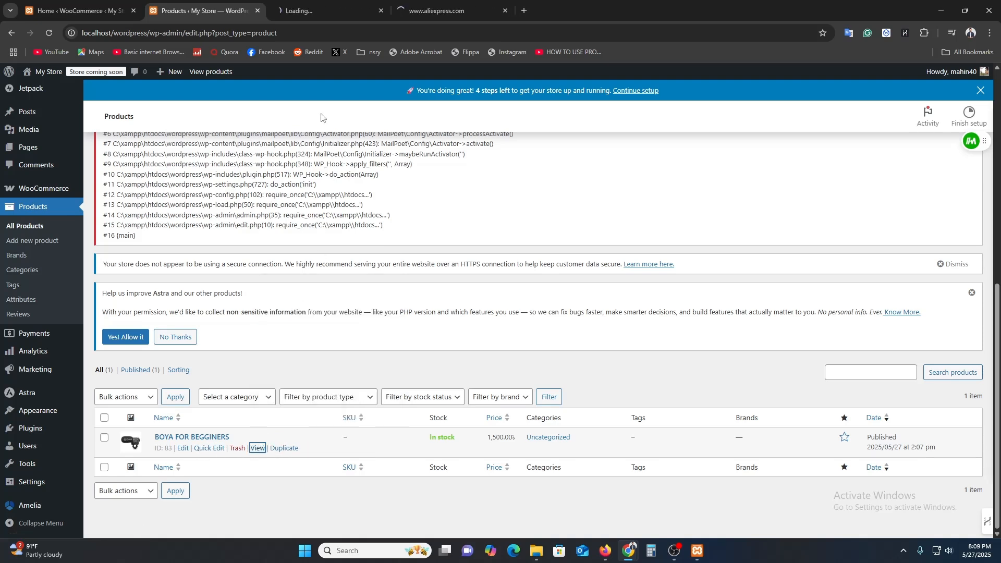
click(333, 11)
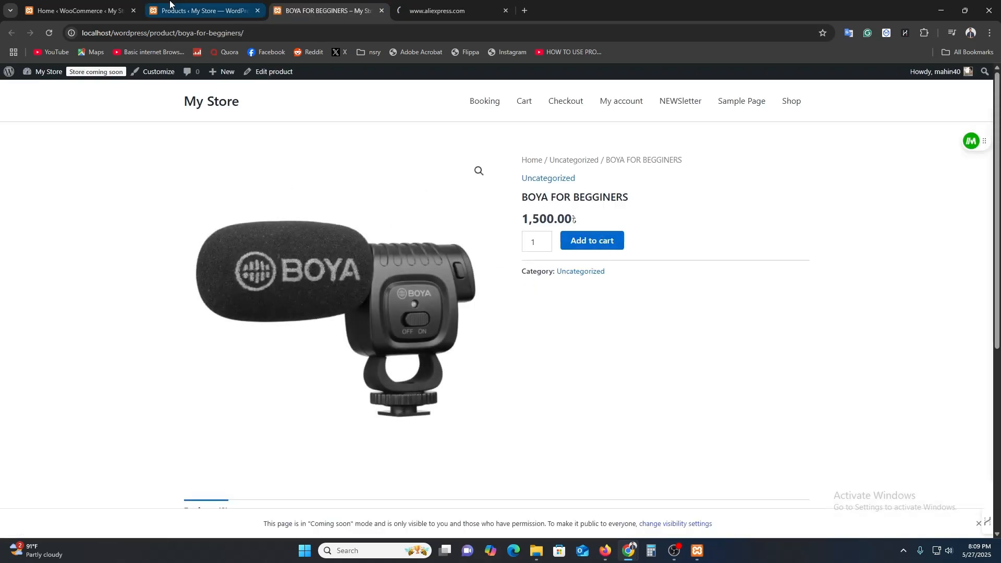
Return to the product list from the store page and start a new product named HEADSET FOR GAMERAS.
double_click(533, 273)
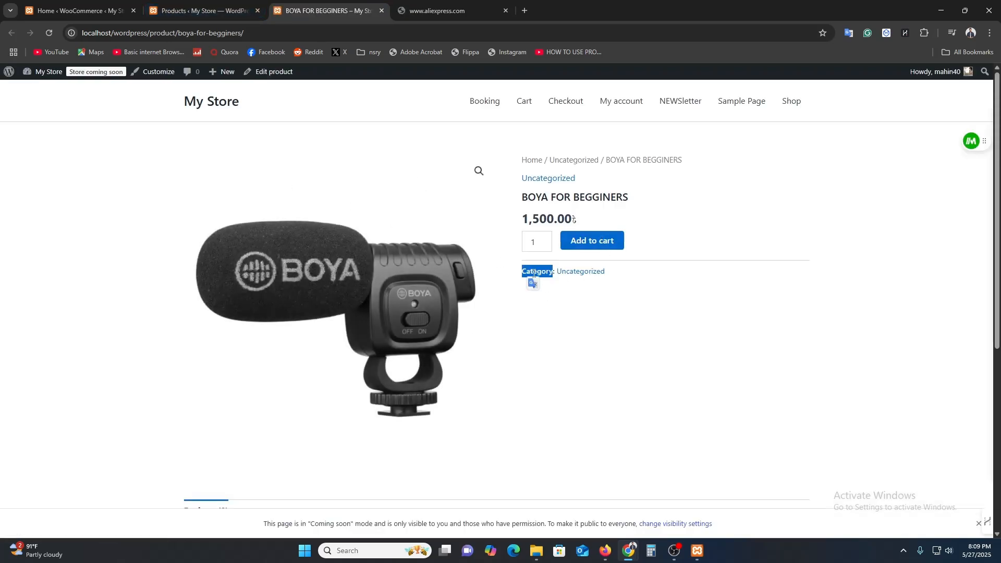
click(224, 10)
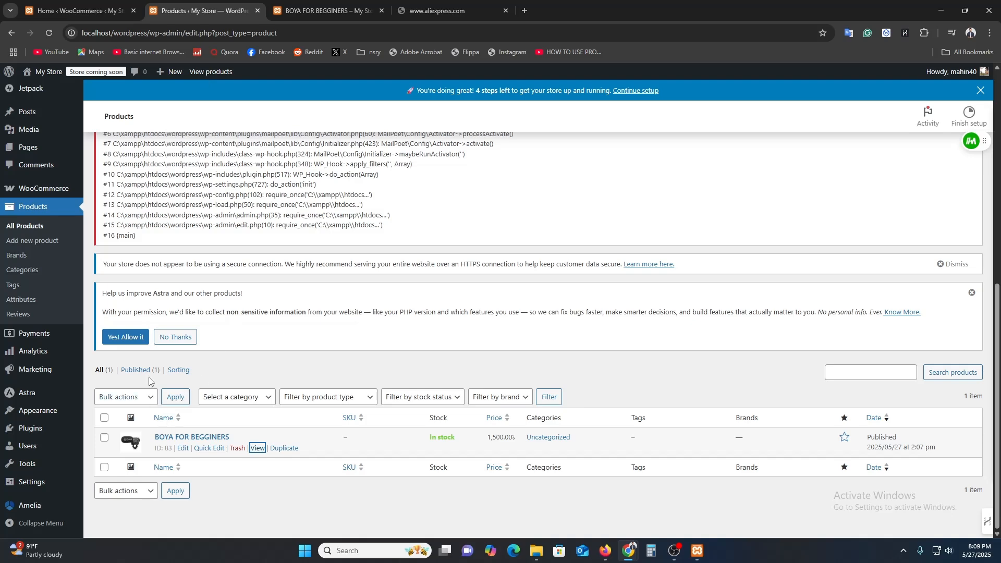
scroll(524, 488, up, 10)
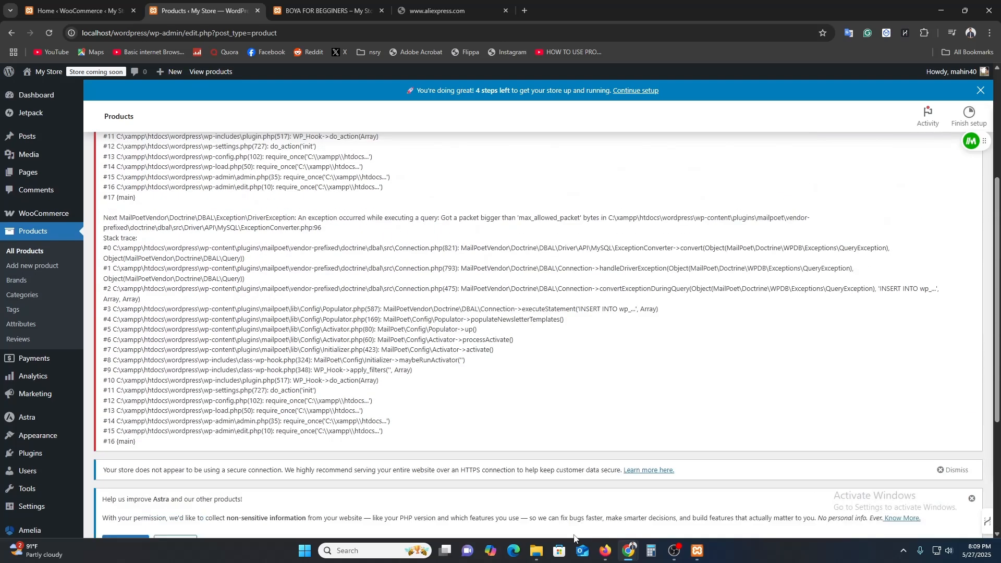
click(178, 151)
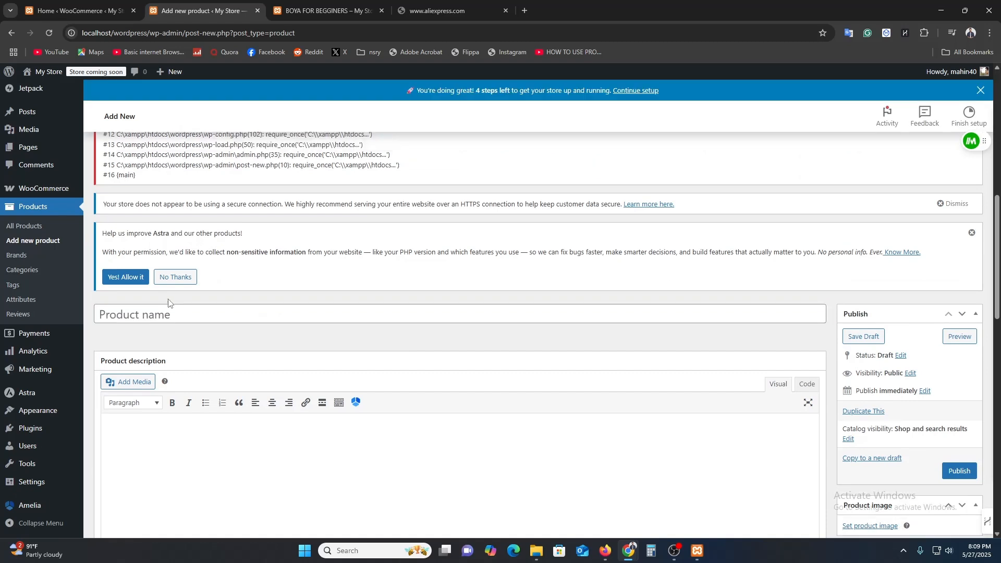
click(270, 319)
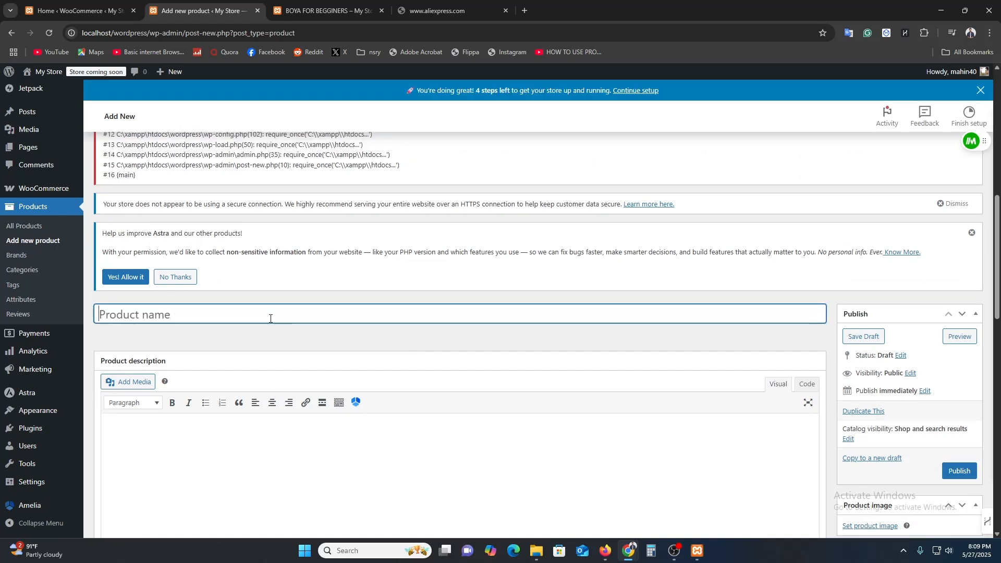
text(HEADSER)
text( FOR GAMERAS)
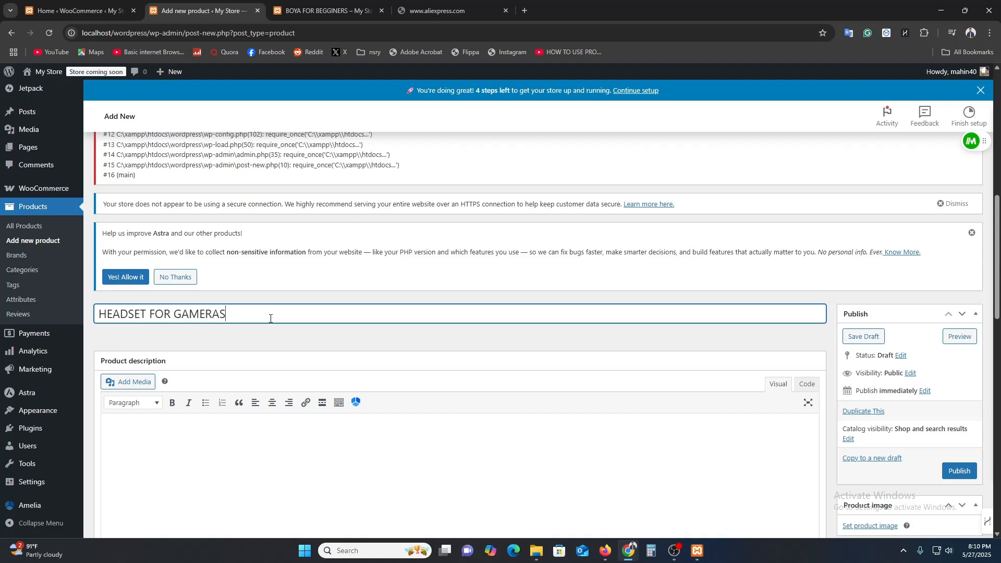
Upload the White-2-49 image from the Downloads folder and set it as the product image.
scroll(547, 422, down, 7)
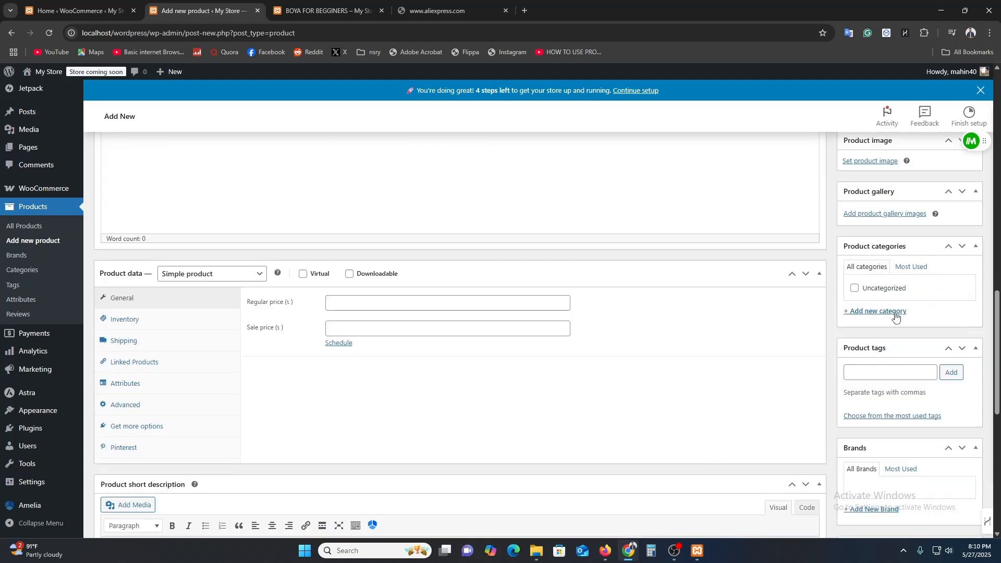
scroll(895, 316, up, 4)
click(875, 371)
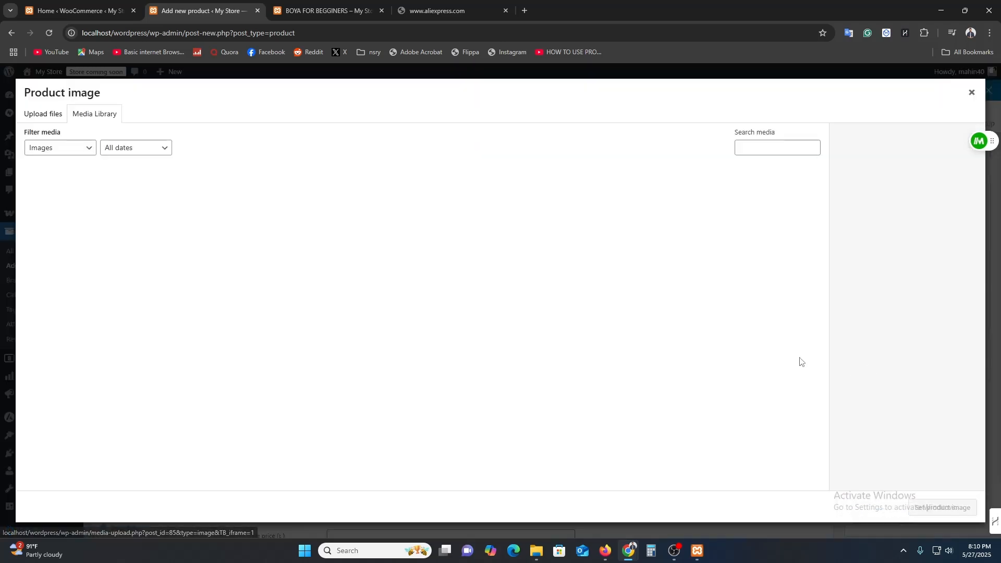
click(43, 114)
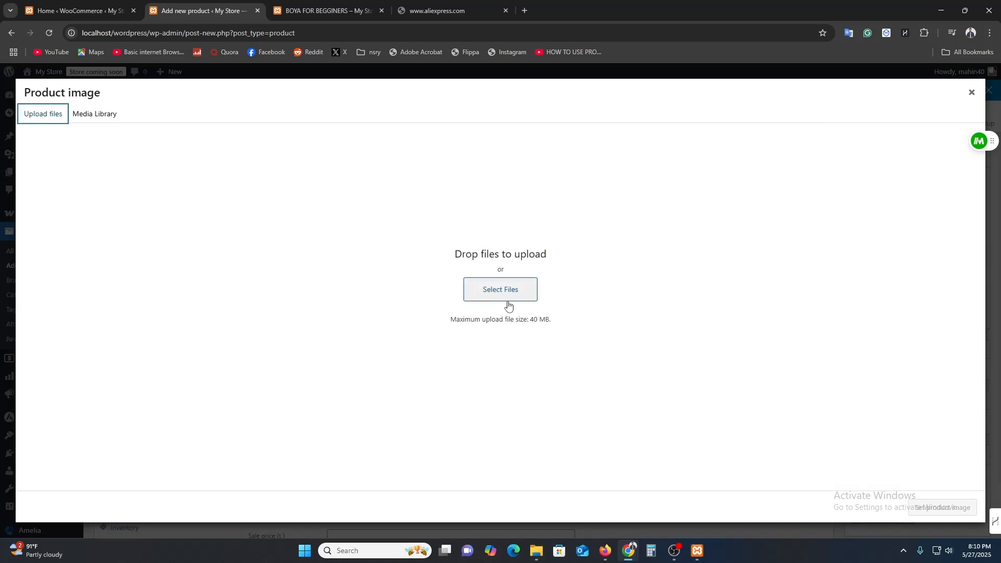
click(536, 309)
click(504, 298)
click(178, 112)
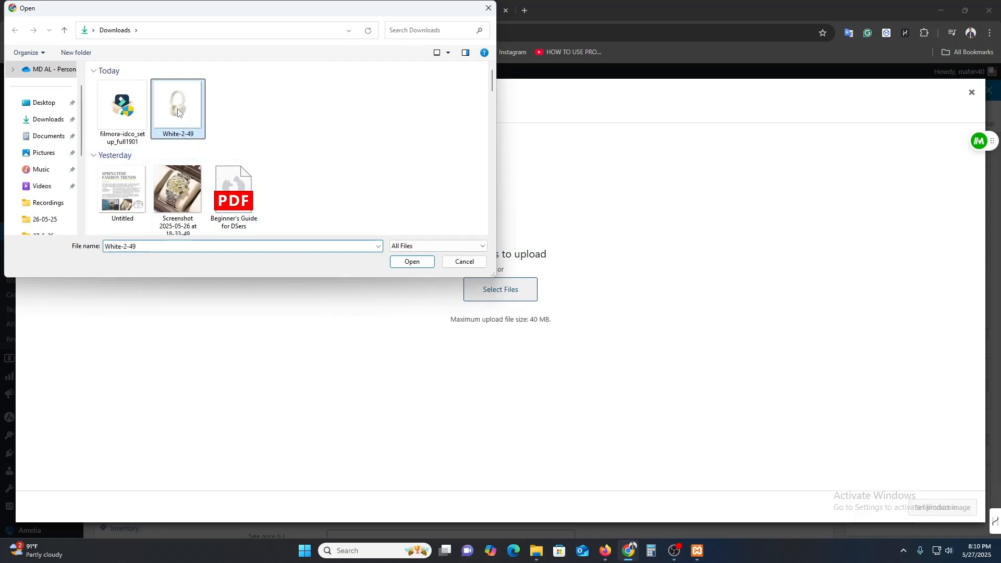
double_click(178, 113)
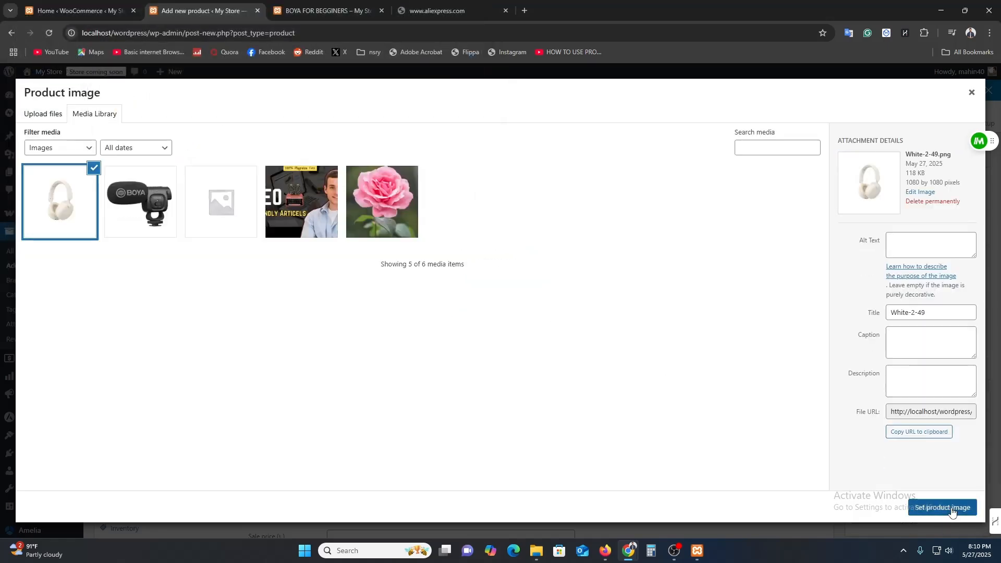
click(952, 512)
Set the headset product's regular price to 15000 and publish the product.
scroll(342, 329, down, 5)
click(379, 251)
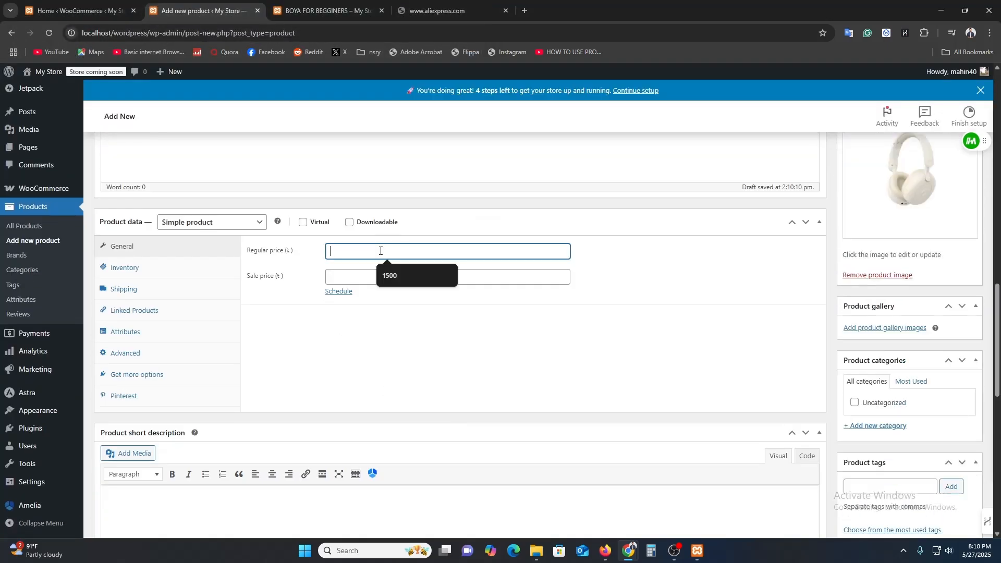
text(15000)
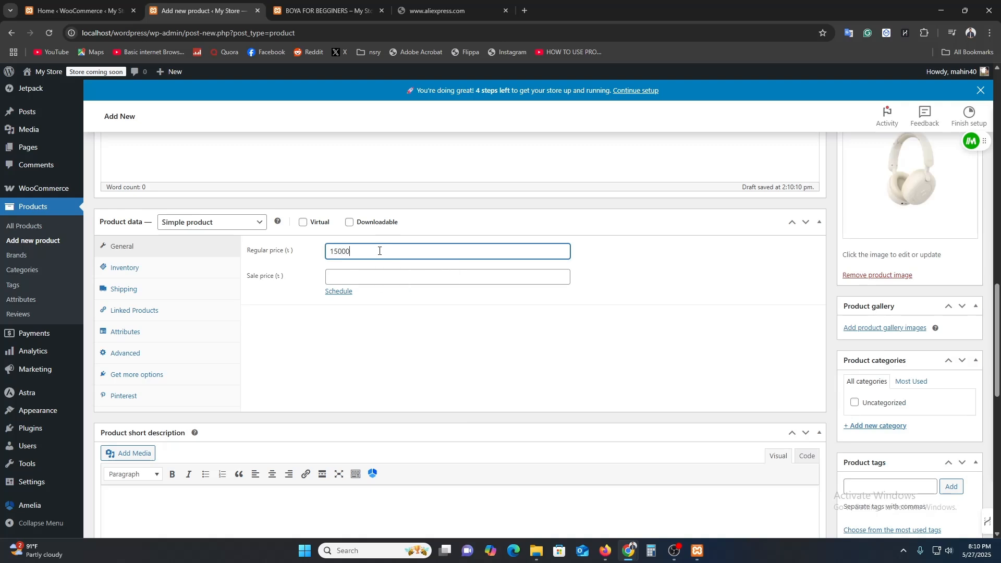
click(388, 348)
scroll(594, 385, down, 5)
scroll(957, 461, up, 15)
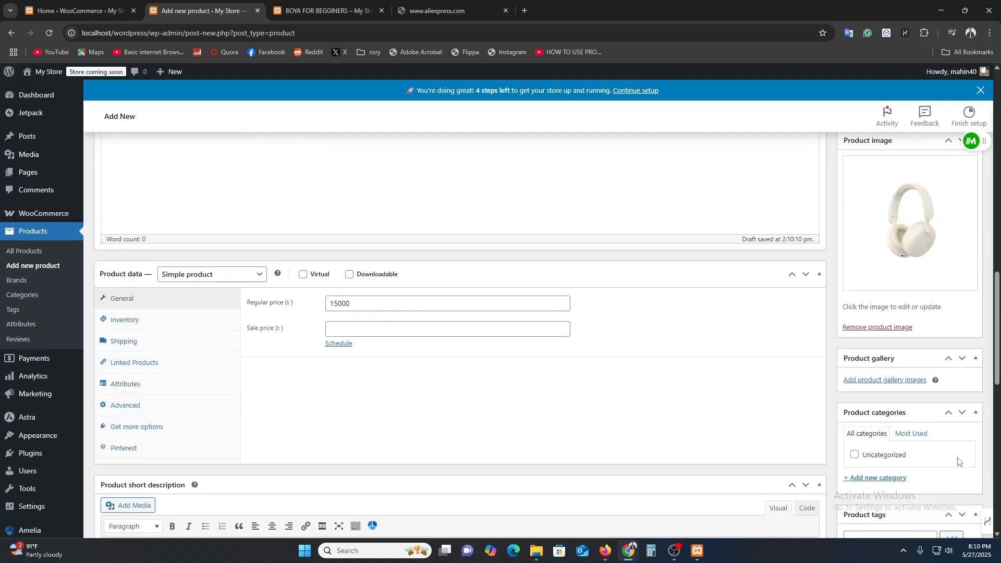
click(958, 471)
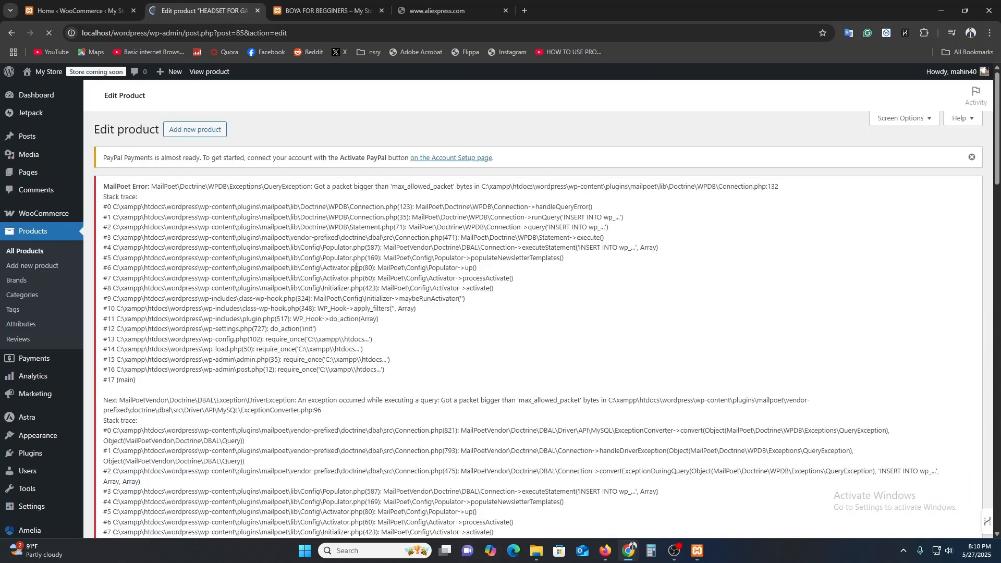
scroll(365, 282, down, 5)
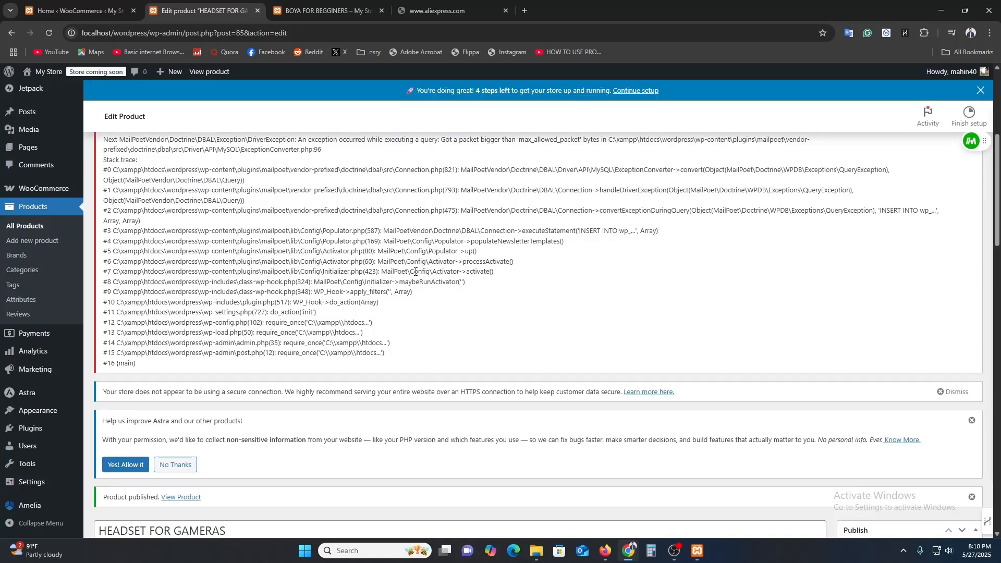
scroll(391, 293, down, 9)
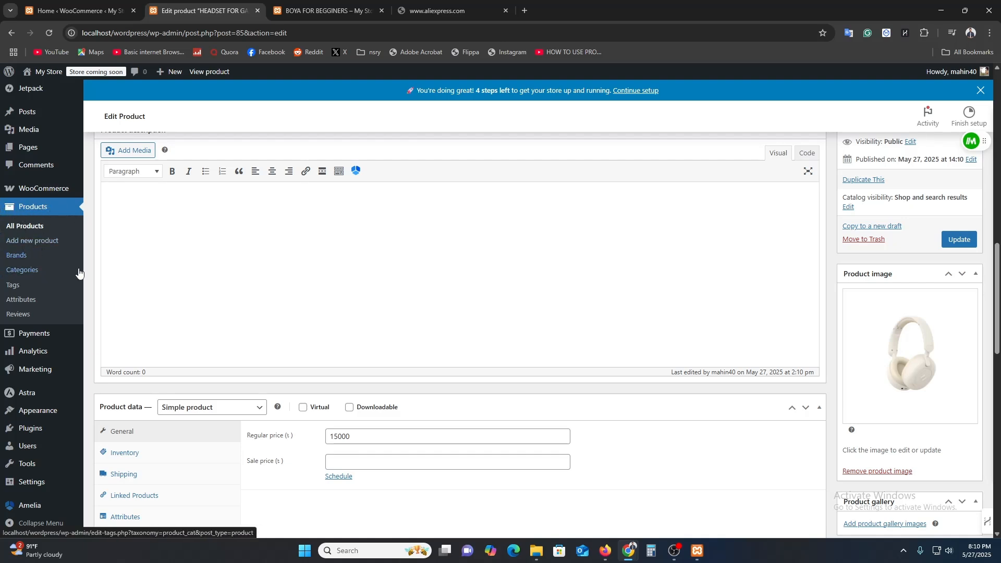
Open the product categories and add a new category named HEADSET, leaving its slug empty and without a parent category.
click(33, 271)
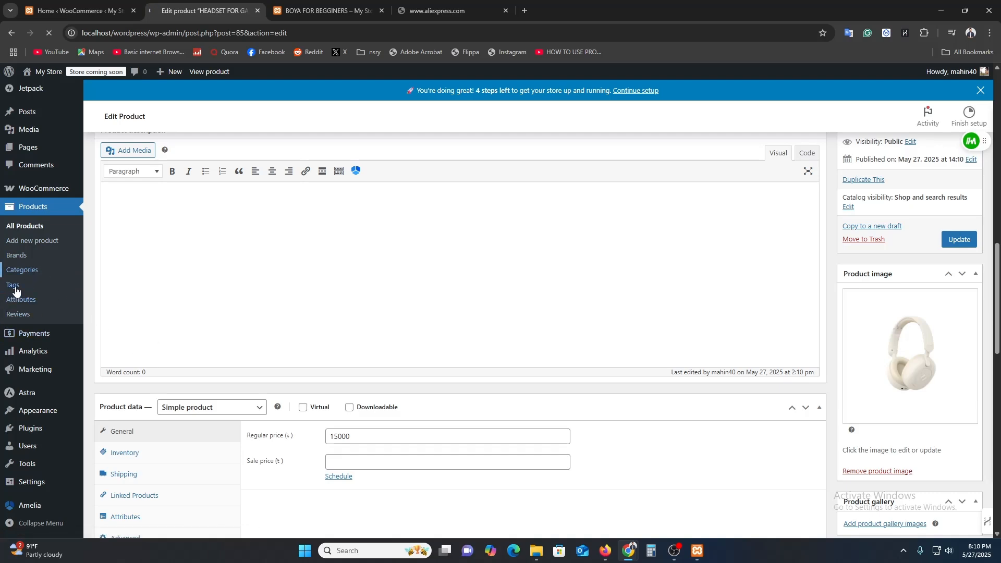
scroll(279, 325, down, 8)
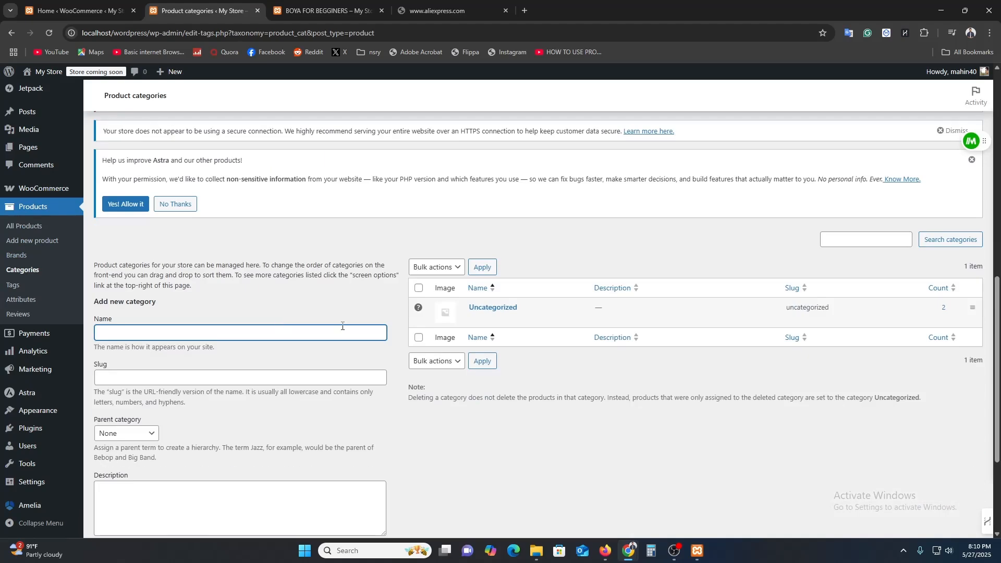
scroll(454, 365, up, 9)
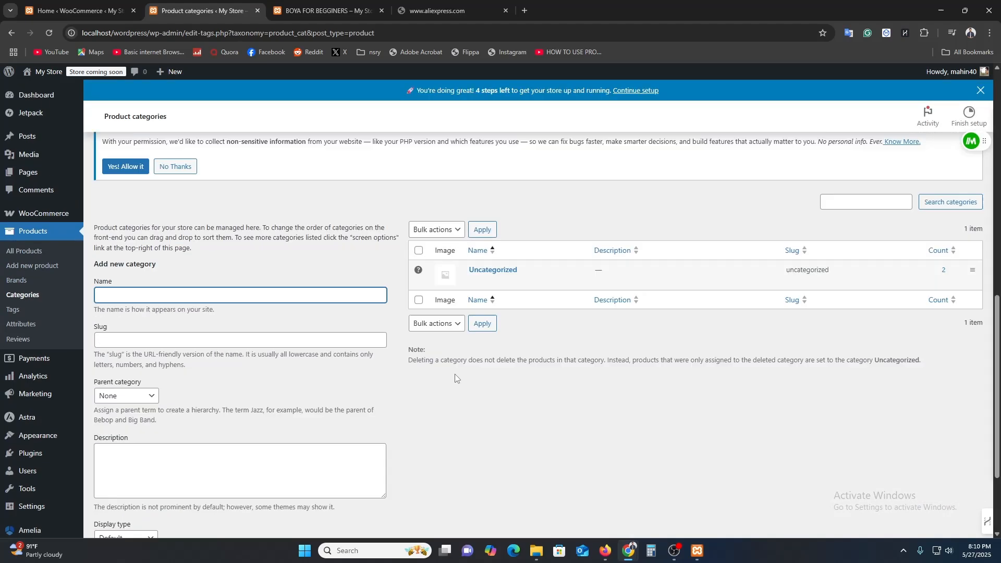
scroll(500, 402, down, 6)
scroll(500, 403, down, 4)
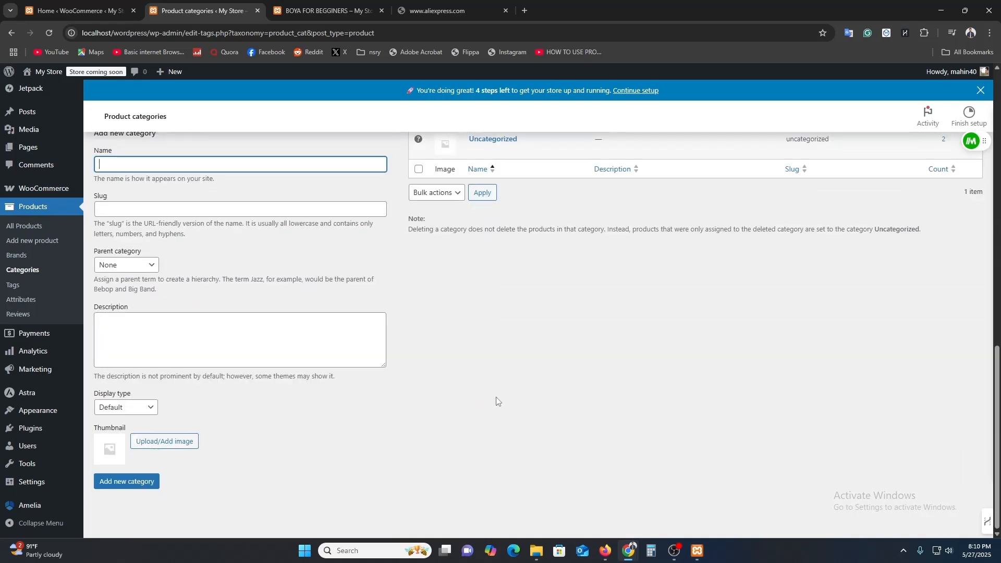
scroll(116, 359, up, 5)
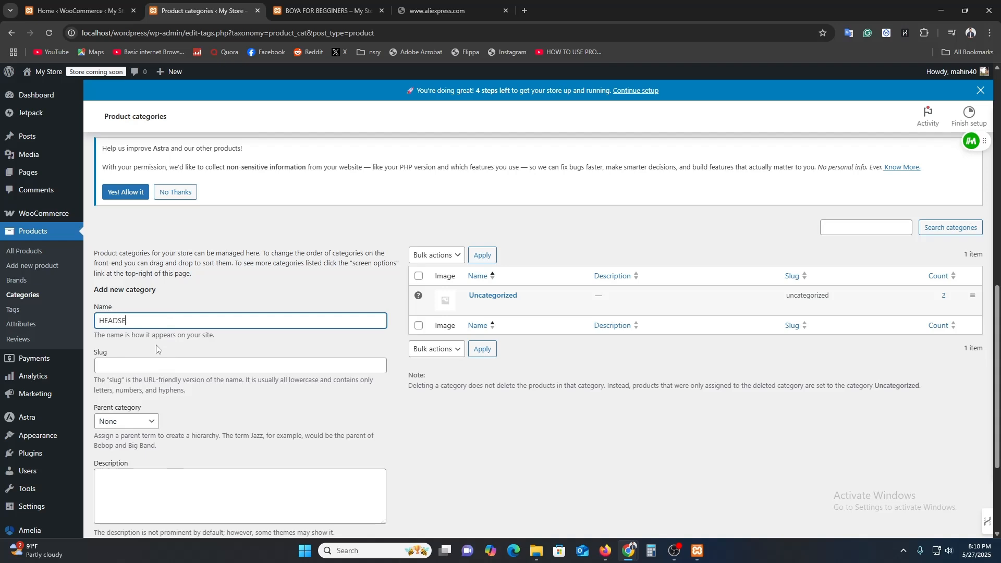
key(ctrl+a)
click(144, 365)
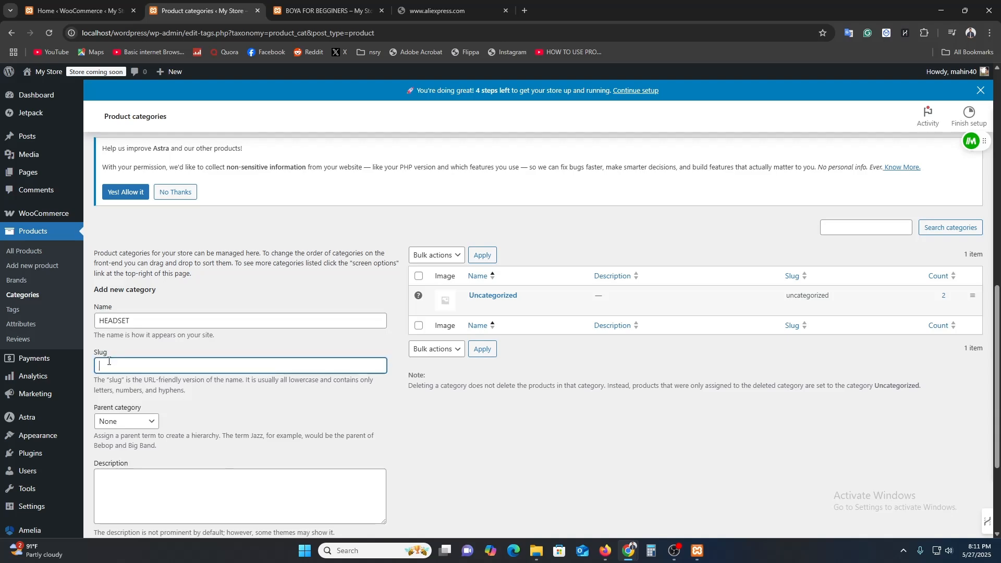
scroll(340, 415, down, 3)
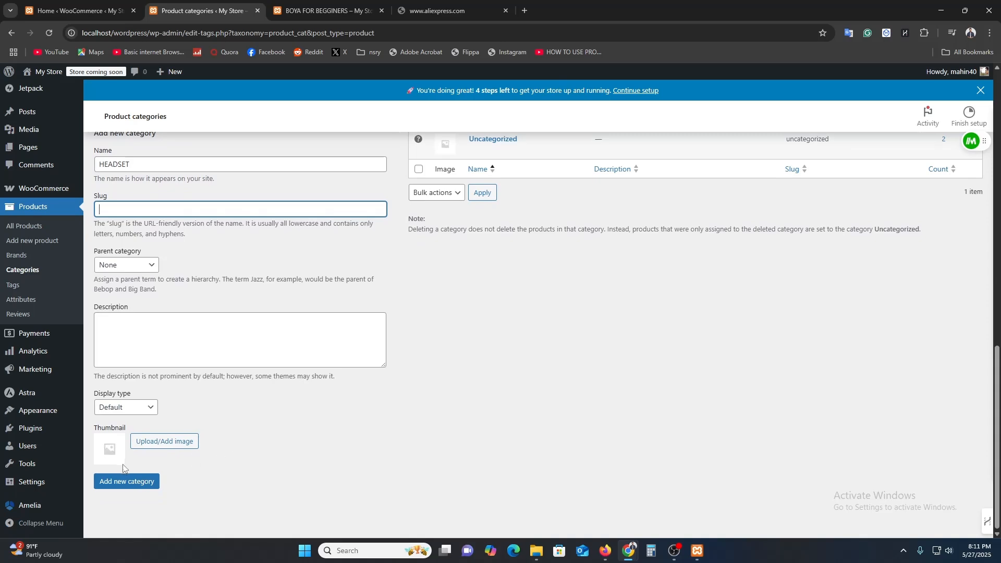
click(128, 486)
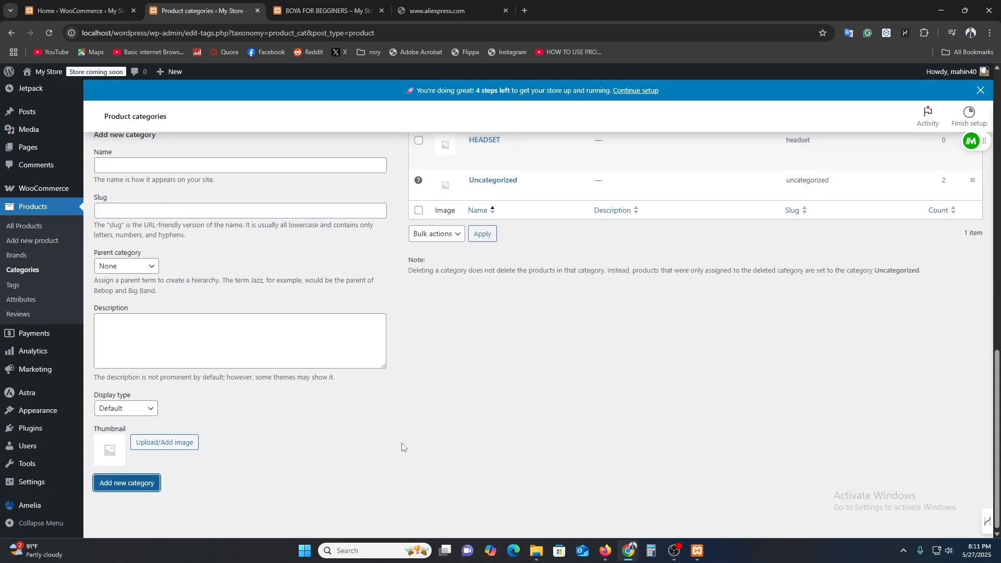
Add another product category named boya.
scroll(402, 447, up, 3)
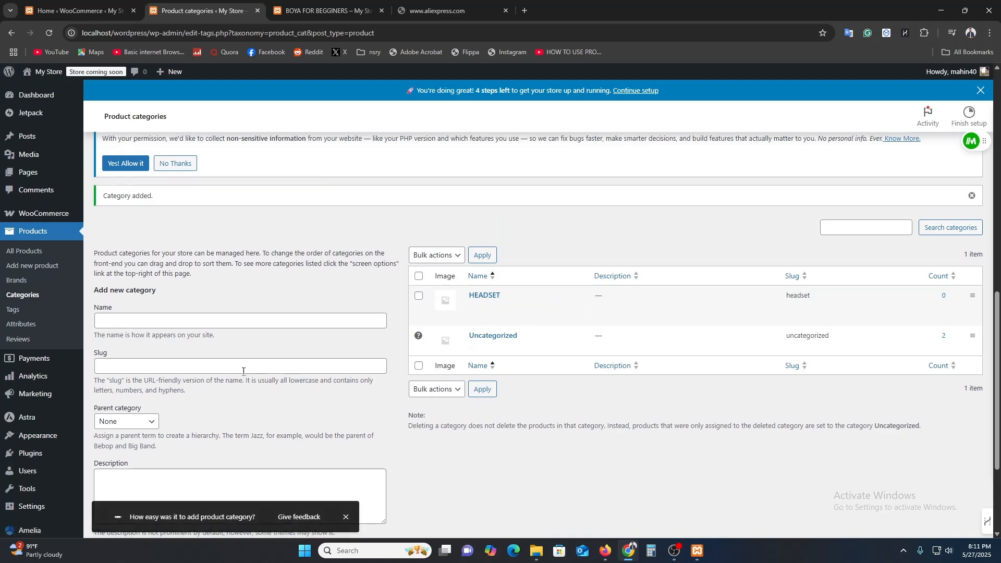
click(164, 317)
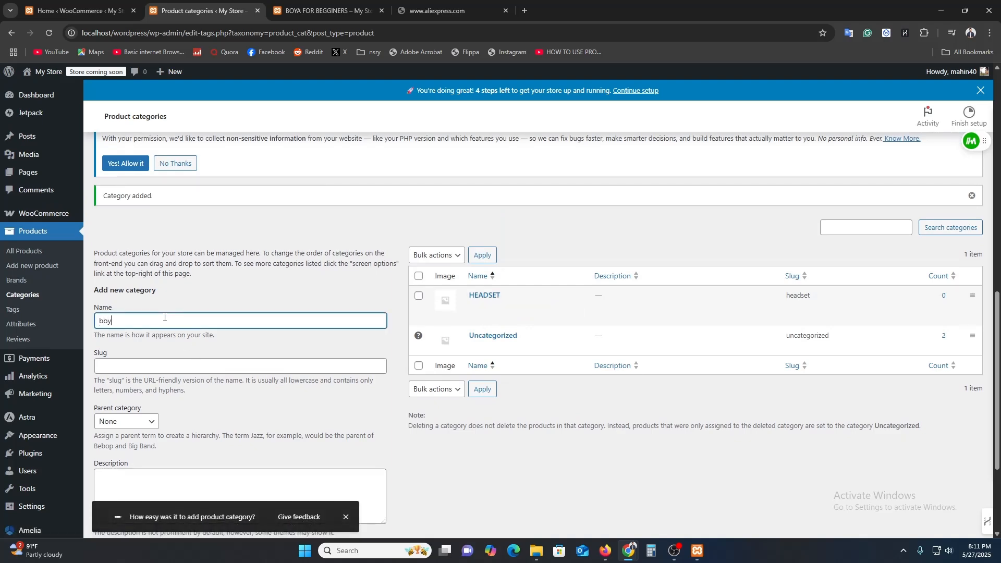
scroll(196, 297, down, 3)
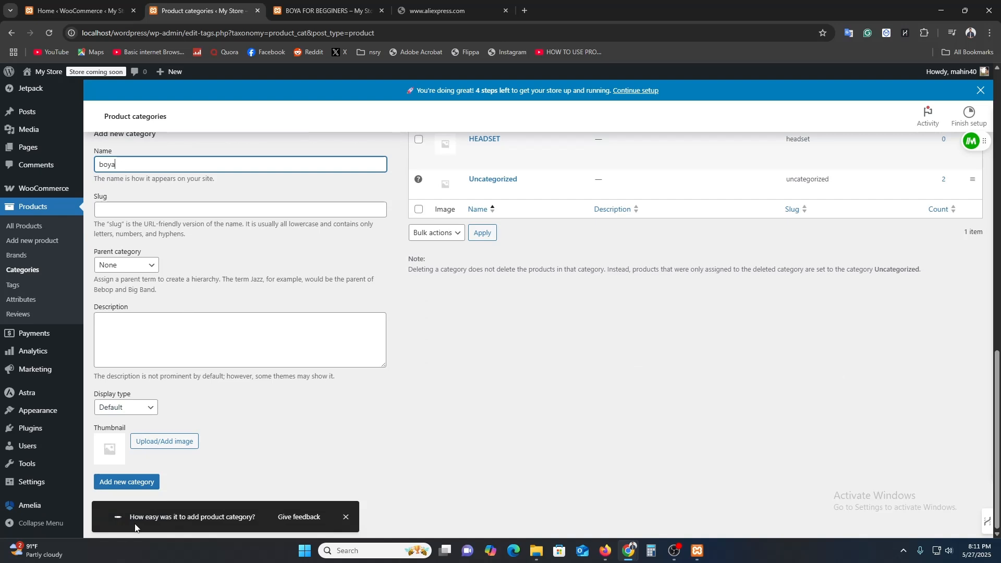
click(134, 482)
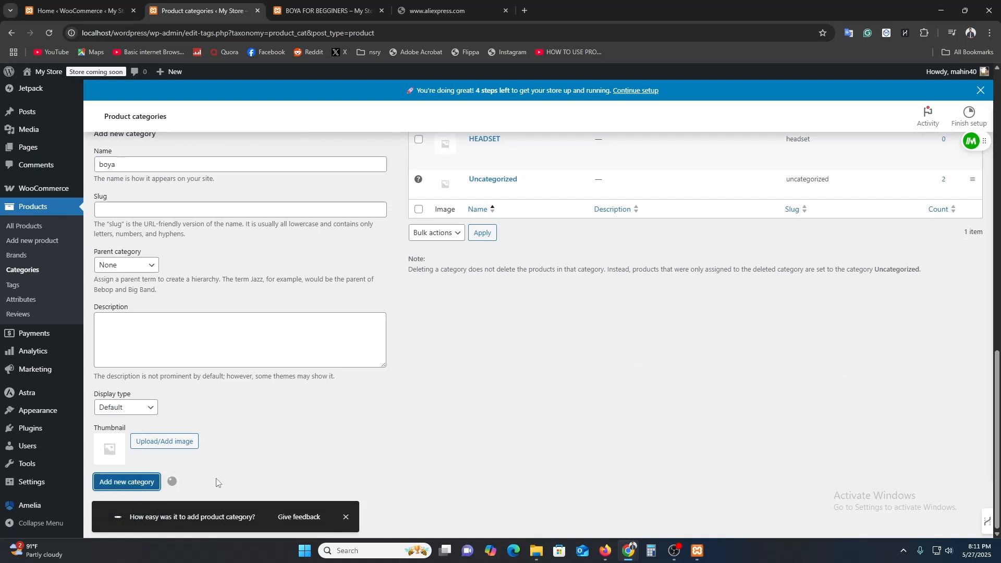
Assign the HEADSET FOR GAMERAS product to the HEADSET category instead of Uncategorized and update it.
click(24, 230)
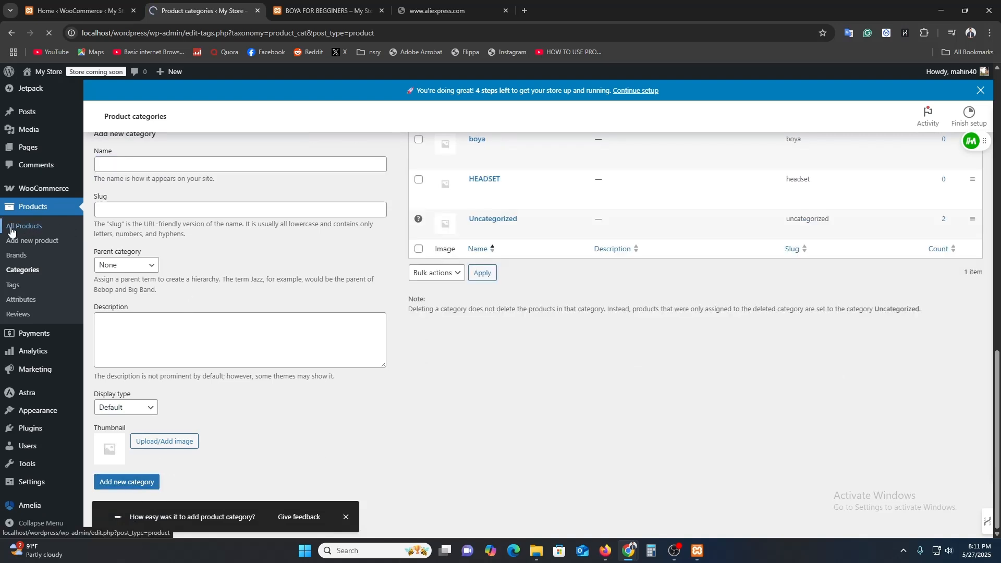
scroll(258, 259, down, 4)
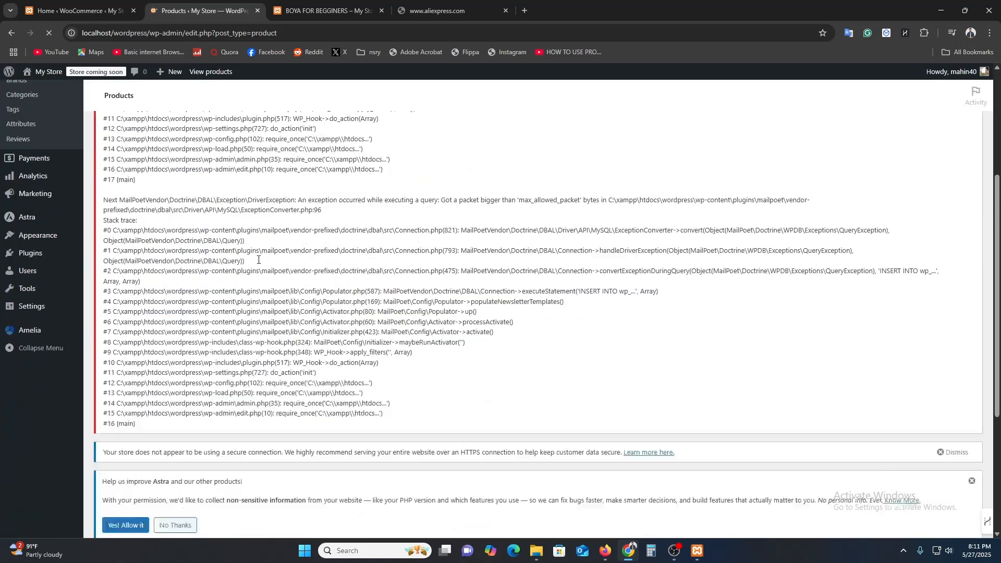
scroll(258, 259, down, 4)
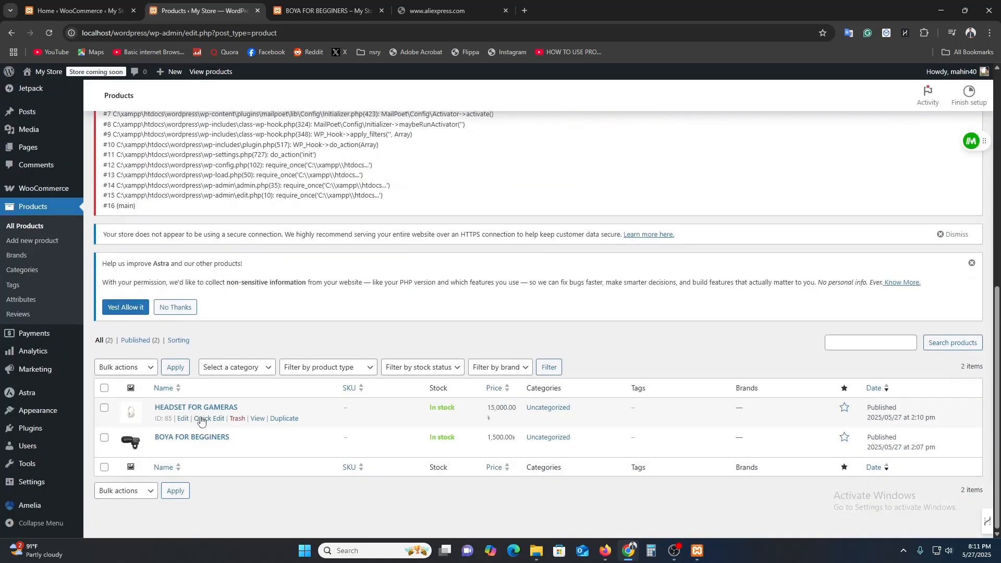
click(200, 419)
scroll(543, 298, down, 5)
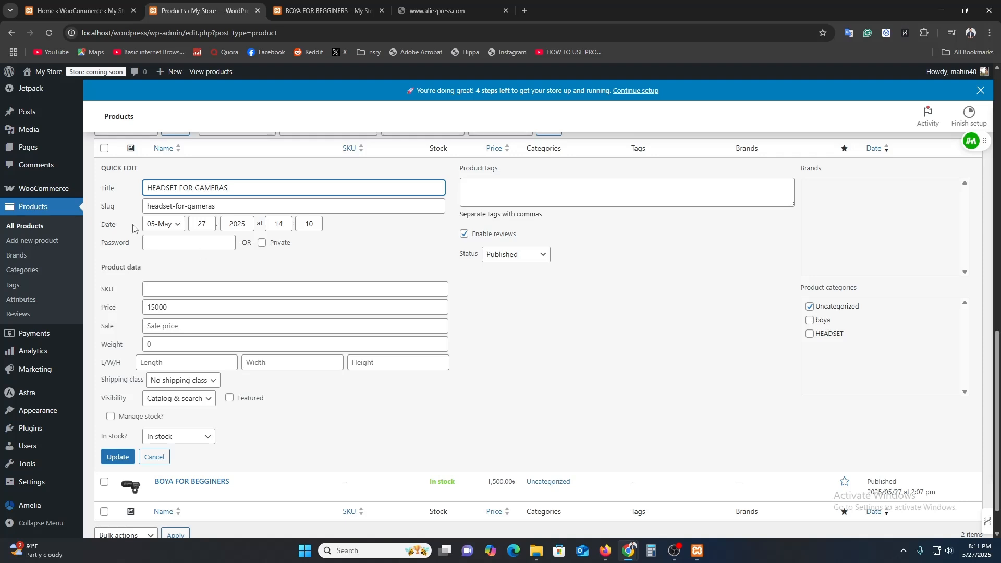
triple_click(821, 284)
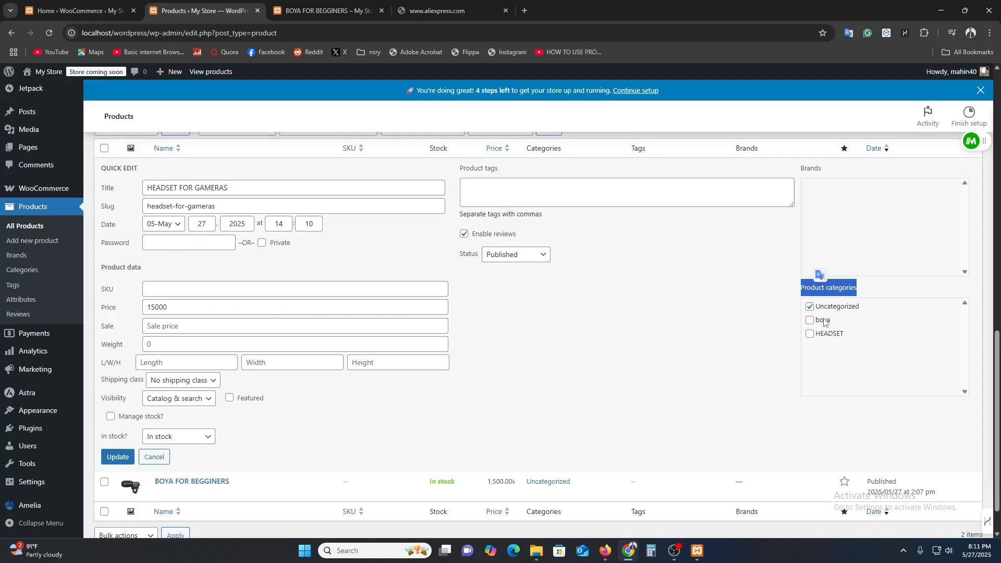
click(823, 336)
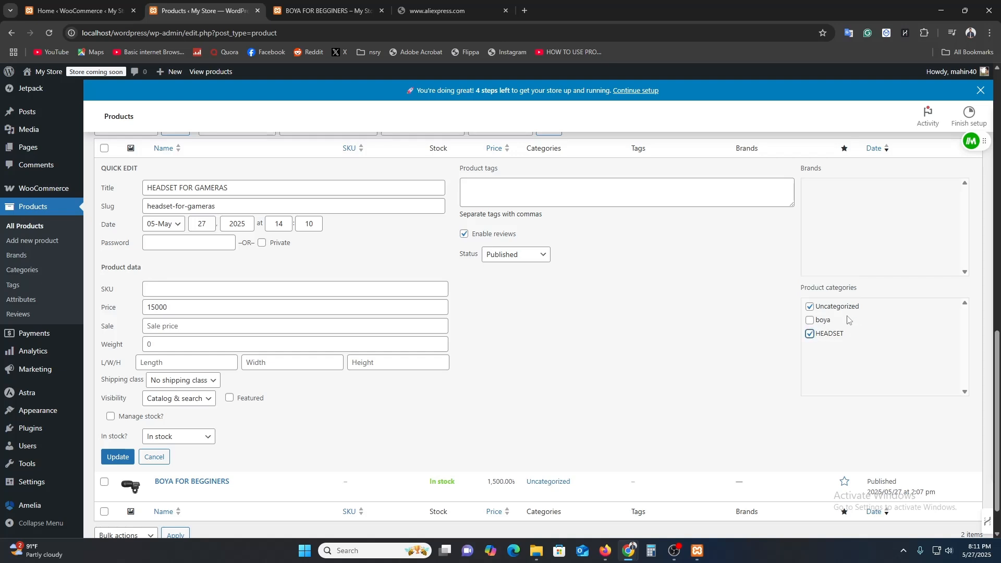
click(118, 457)
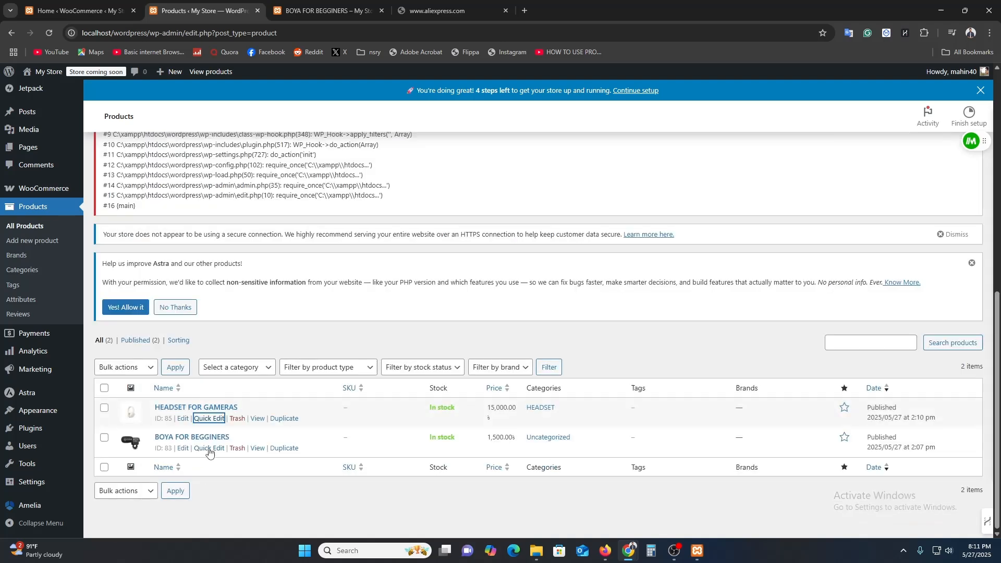
Assign the BOYA FOR BEGGINERS product to the boya category instead of Uncategorized and update it.
click(209, 449)
scroll(910, 437, down, 5)
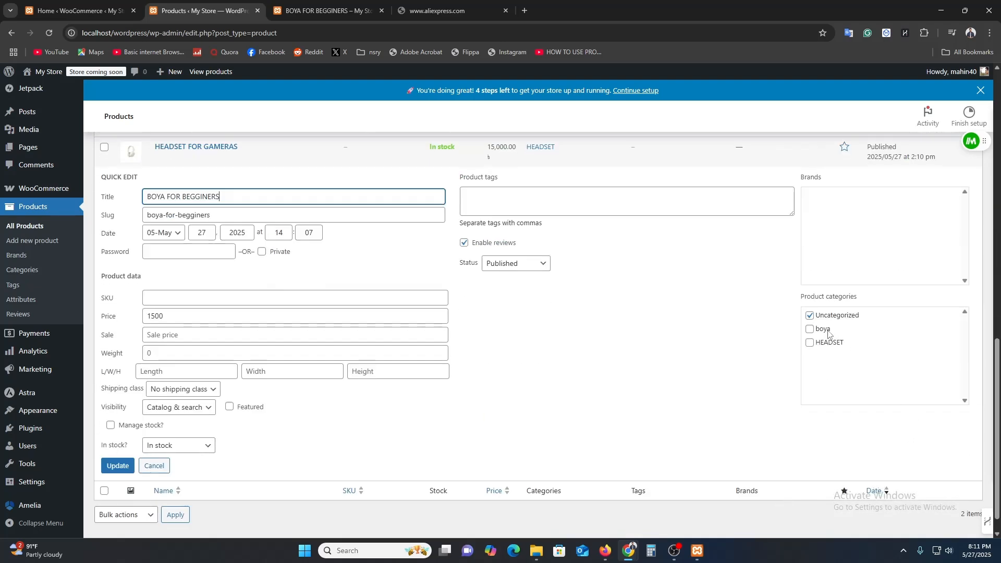
click(811, 329)
click(810, 315)
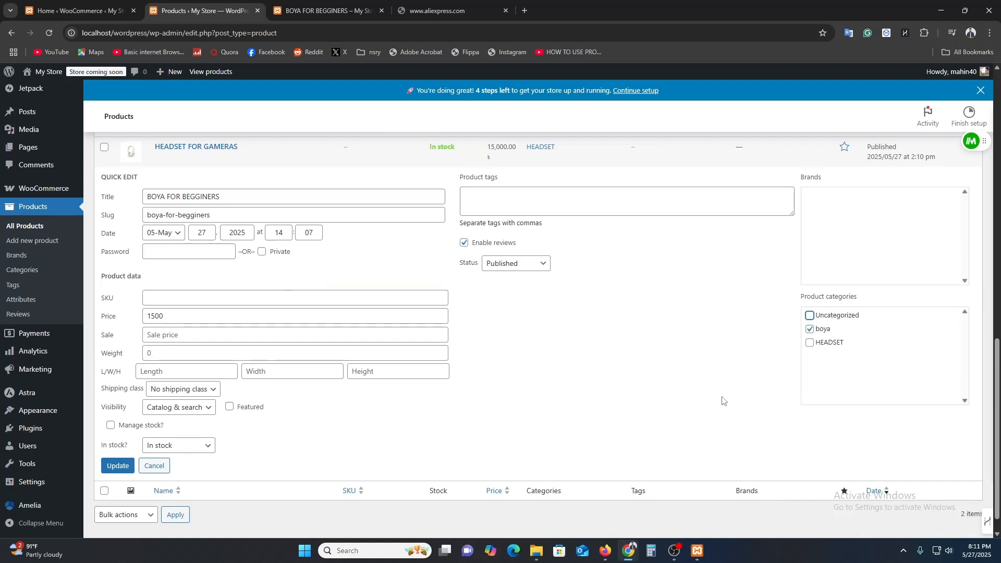
click(120, 467)
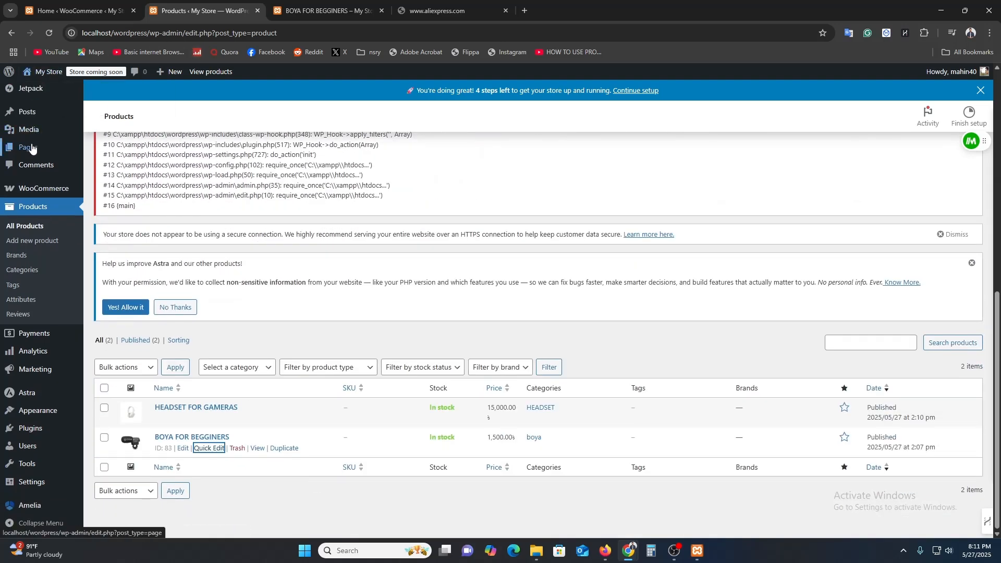
View the store's shop page in a new browser tab to check both products' categories, and close the AliExpress tab.
right_click(52, 99)
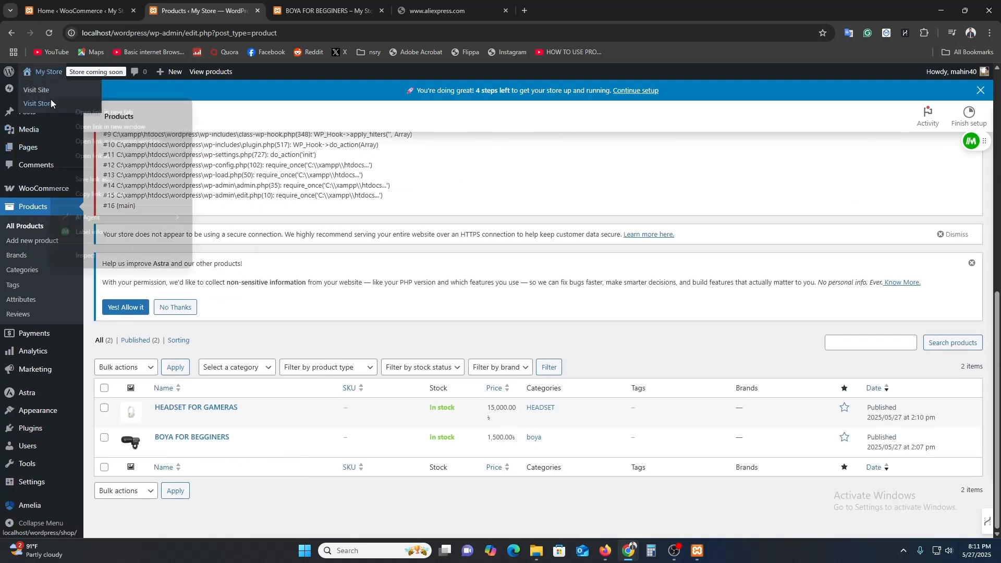
click(83, 107)
click(459, 11)
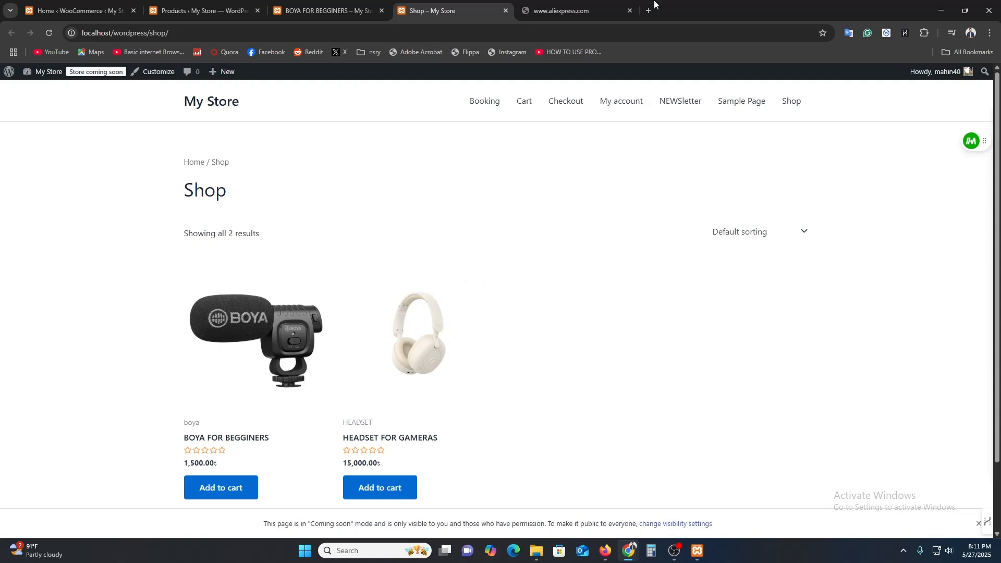
click(629, 10)
Add a new page titled CATEGORY from the site's pages list, publish it and view the live page.
click(61, 3)
mouse_move(39, 126)
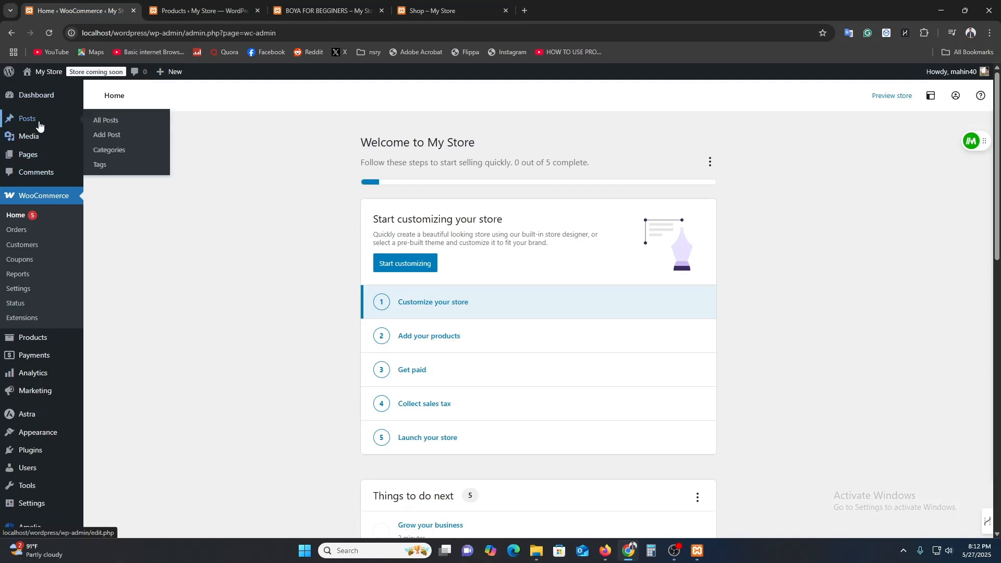
click(125, 158)
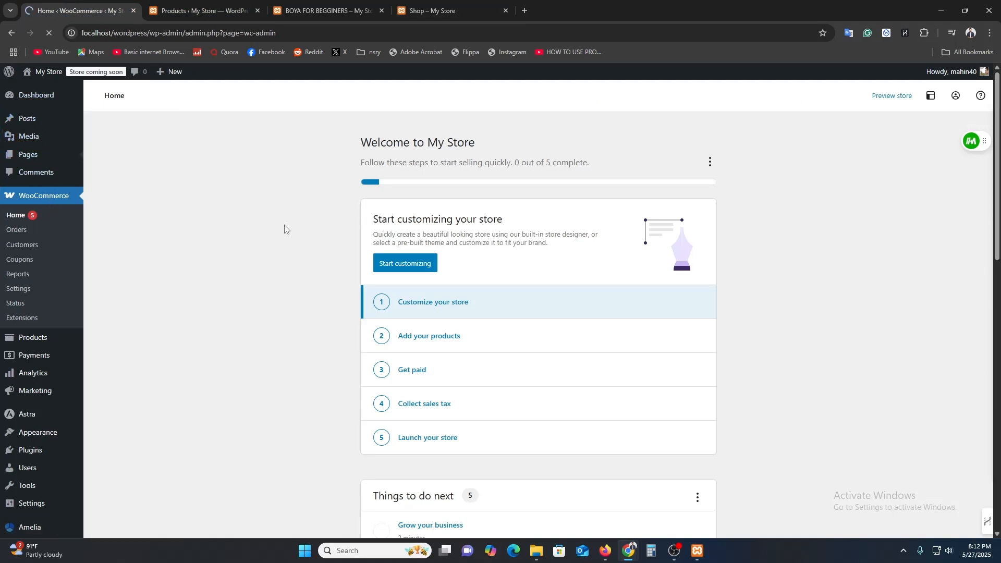
scroll(313, 264, down, 10)
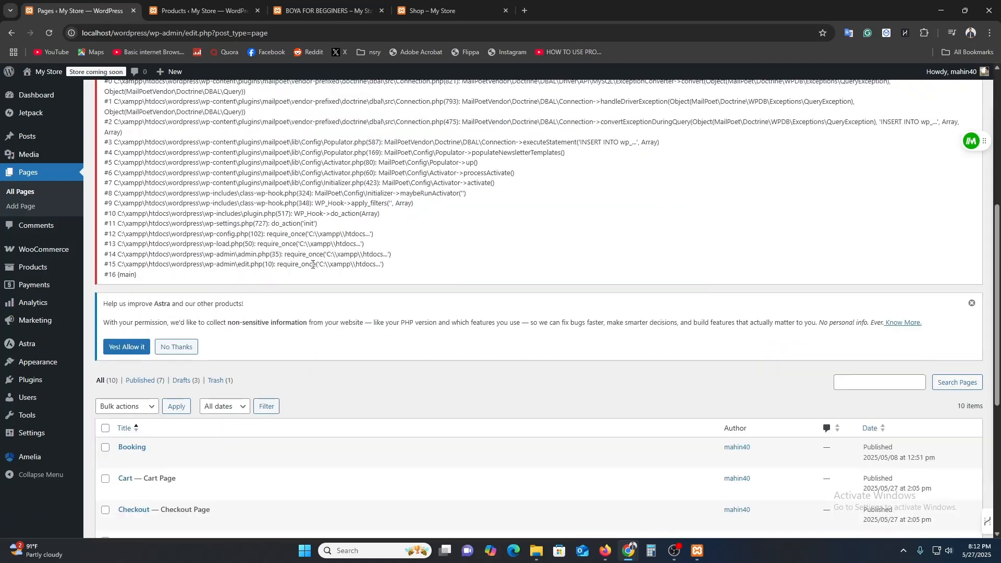
scroll(333, 279, up, 2)
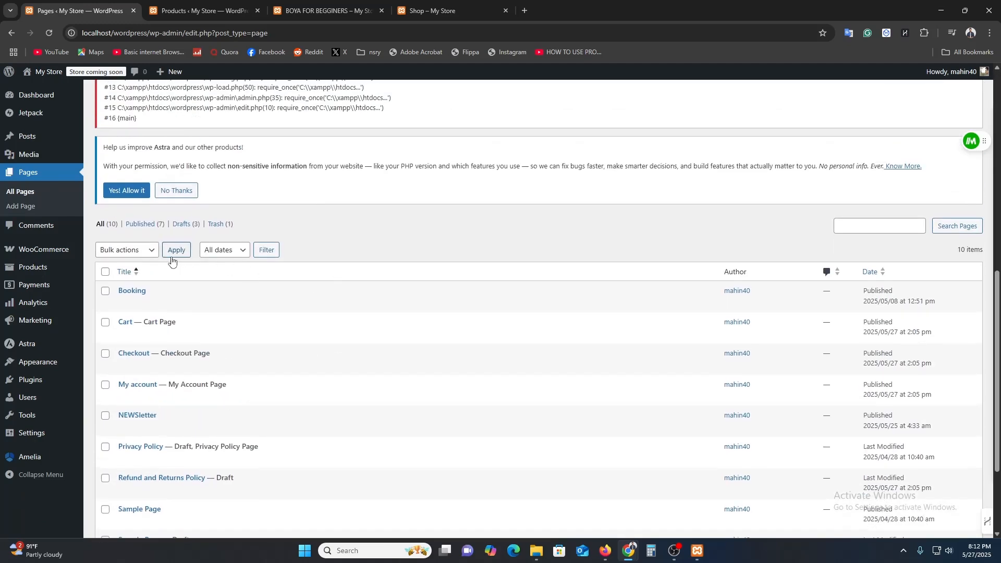
scroll(188, 273, up, 15)
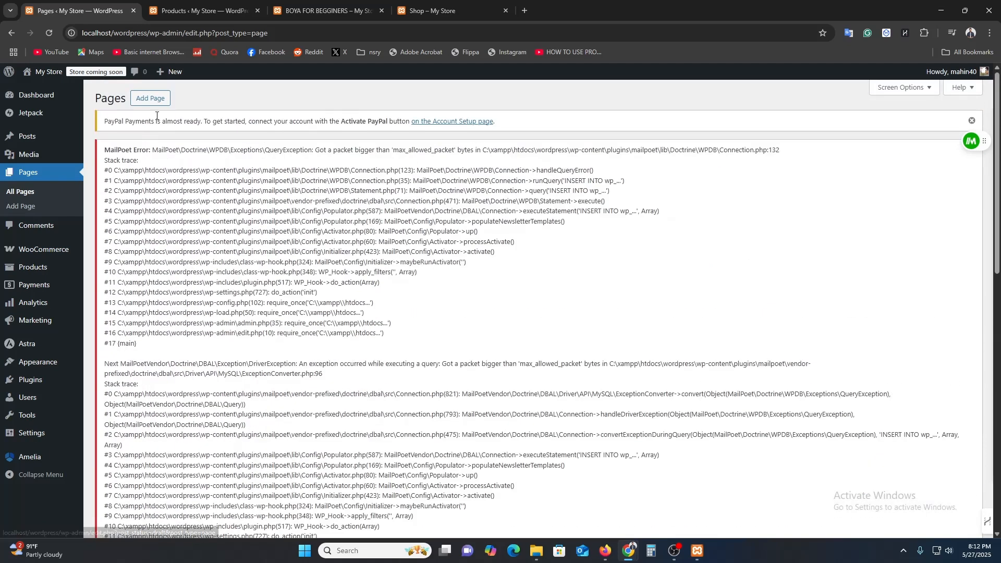
click(157, 106)
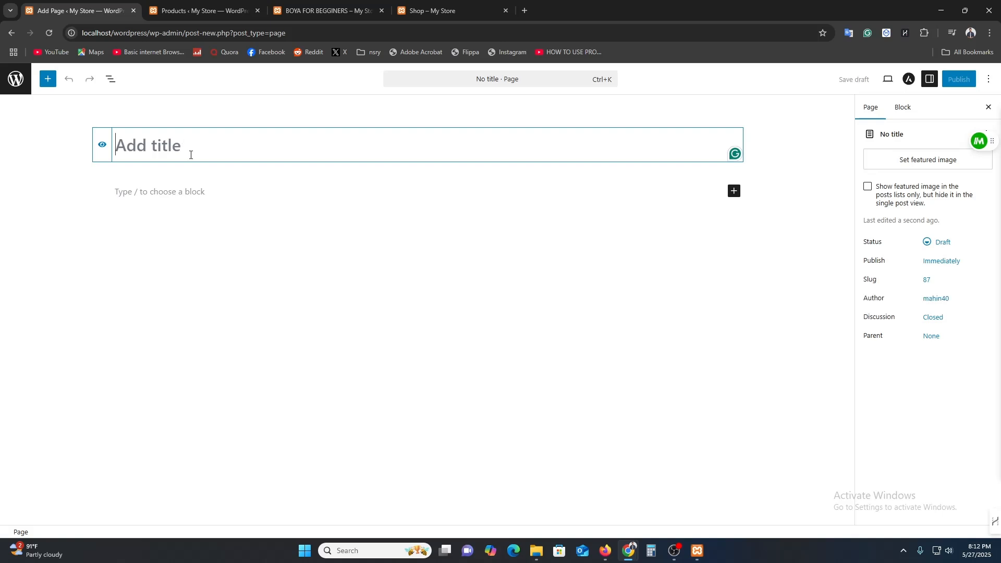
text(C)
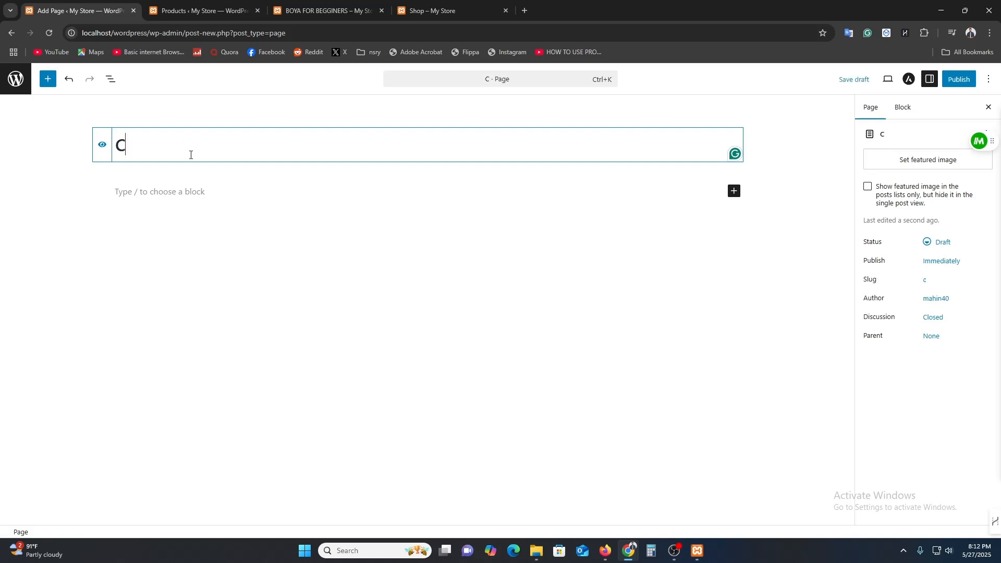
text(ATEGORY)
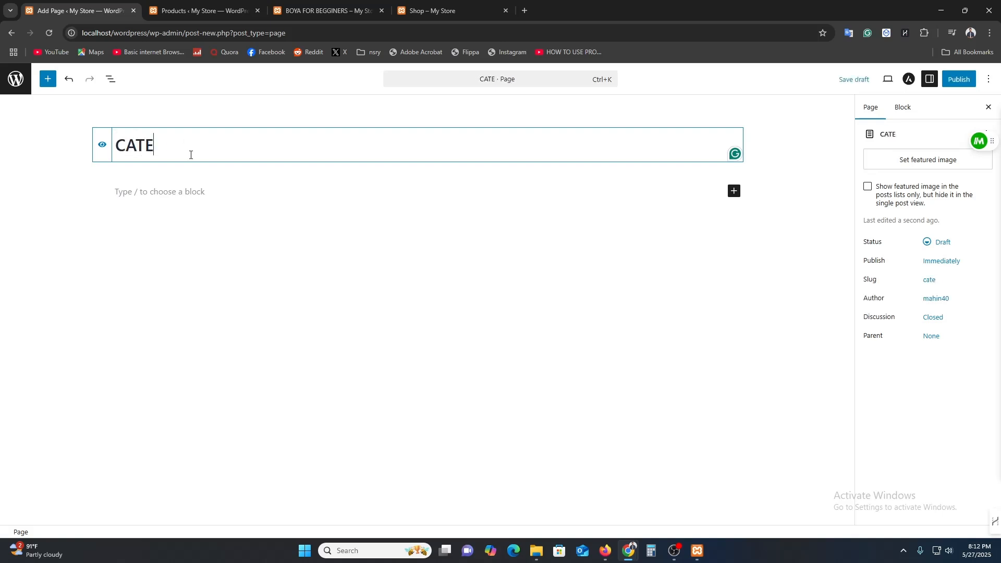
click(954, 82)
click(956, 79)
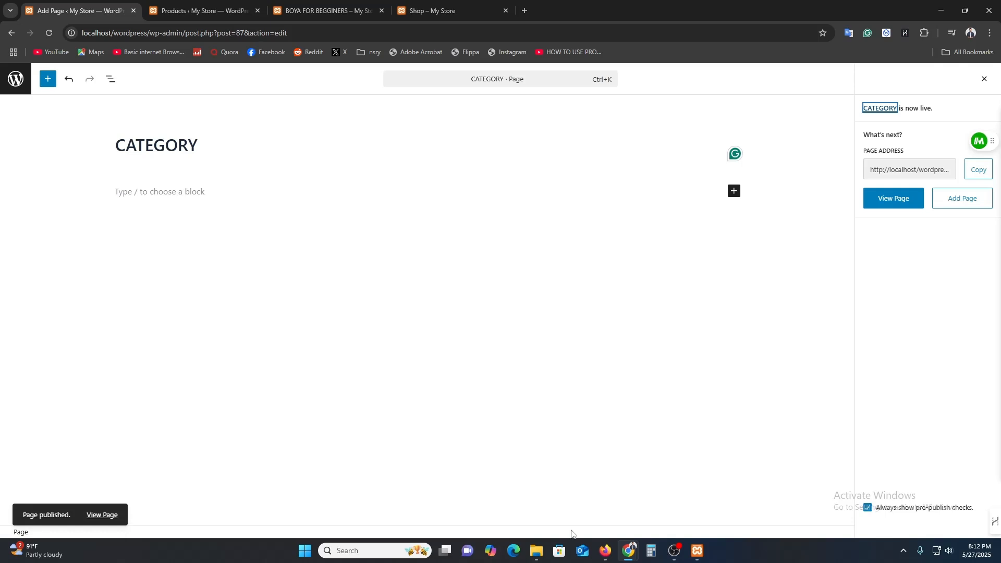
click(893, 199)
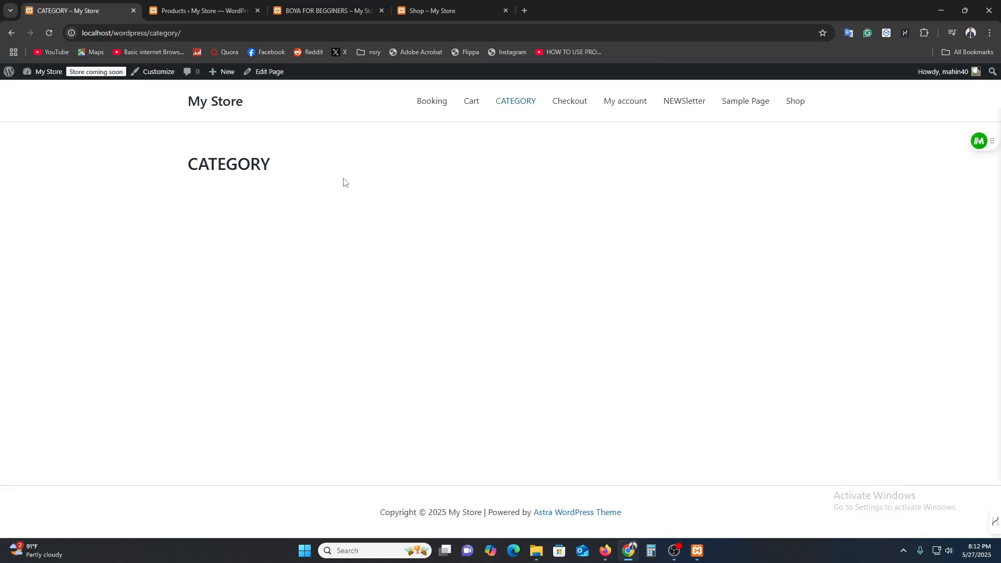
mouse_move(270, 78)
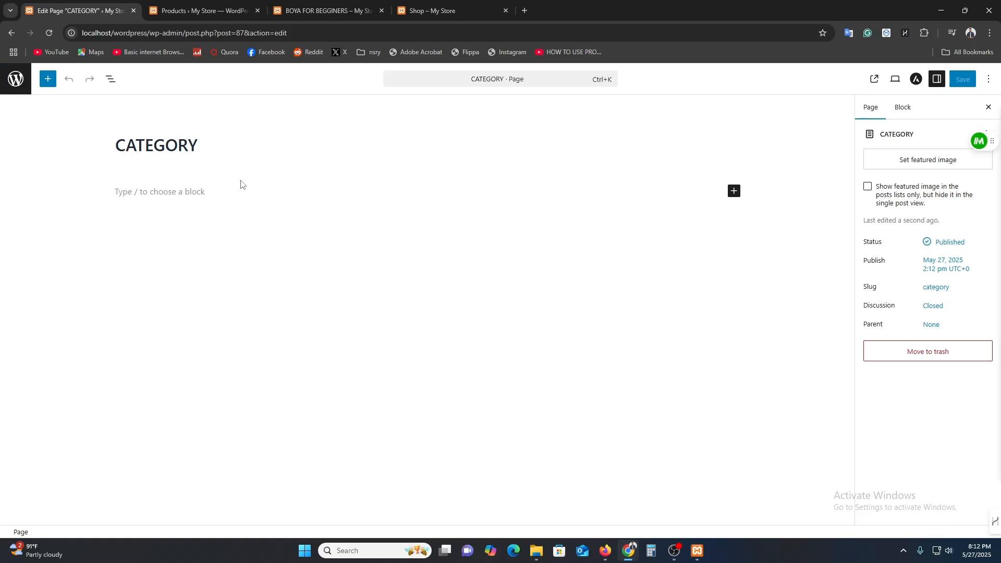
click(245, 193)
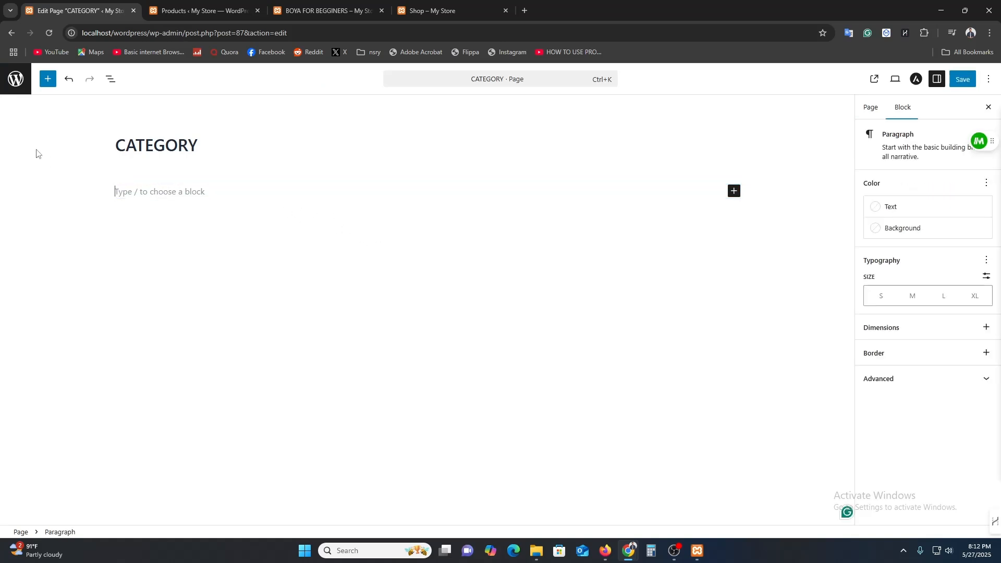
click(116, 80)
click(111, 79)
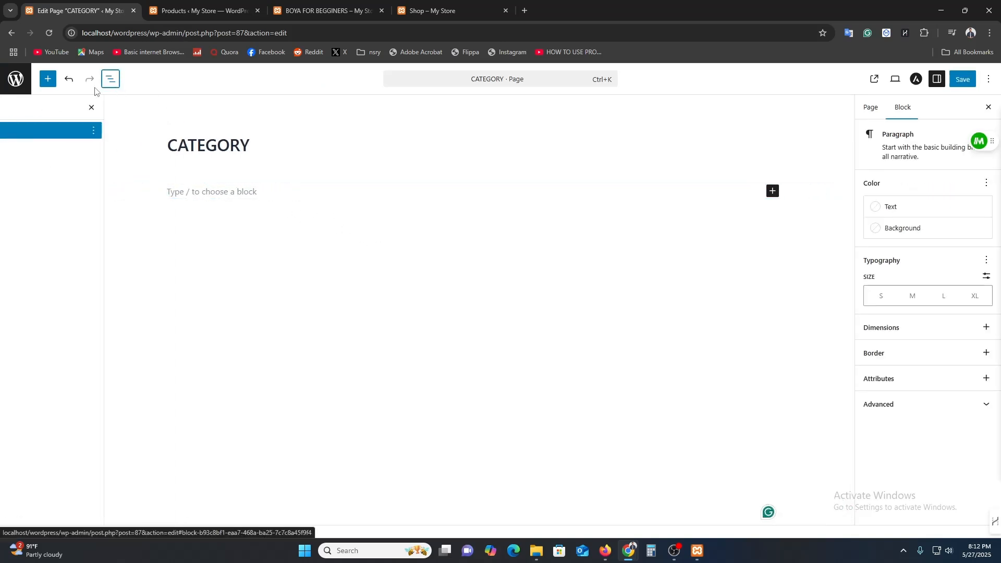
click(17, 79)
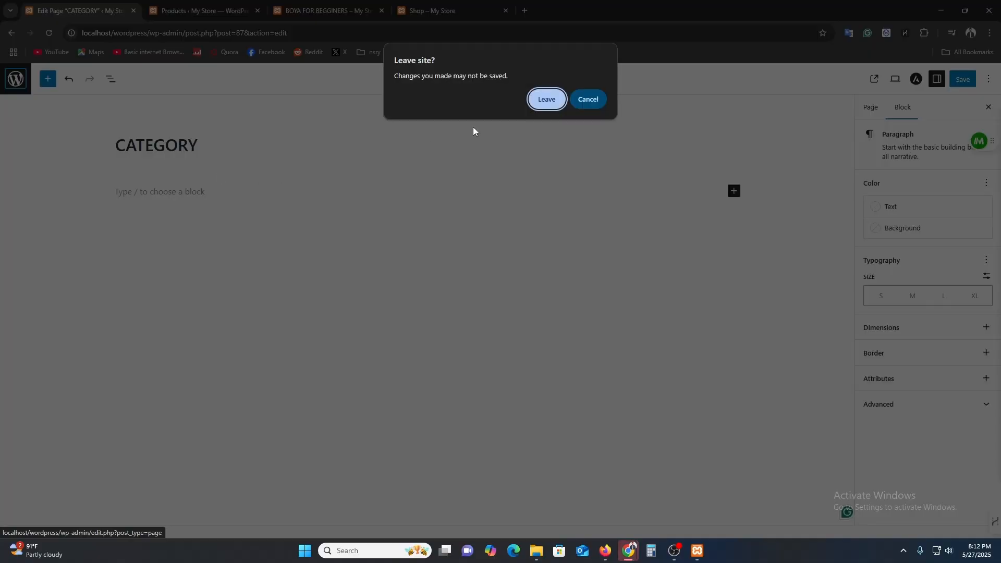
click(561, 99)
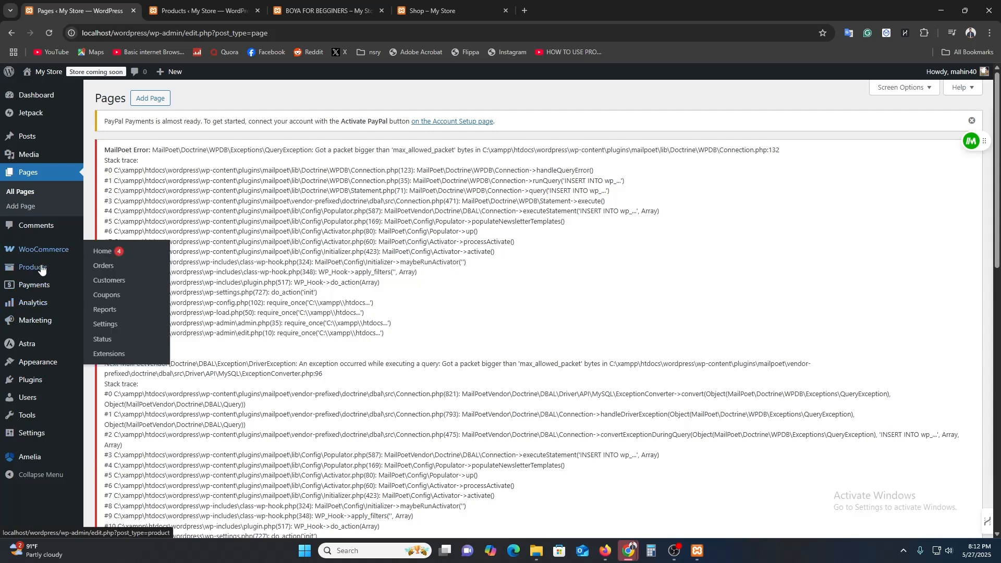
Activate the Elementor plugin from the installed plugins list.
mouse_move(55, 373)
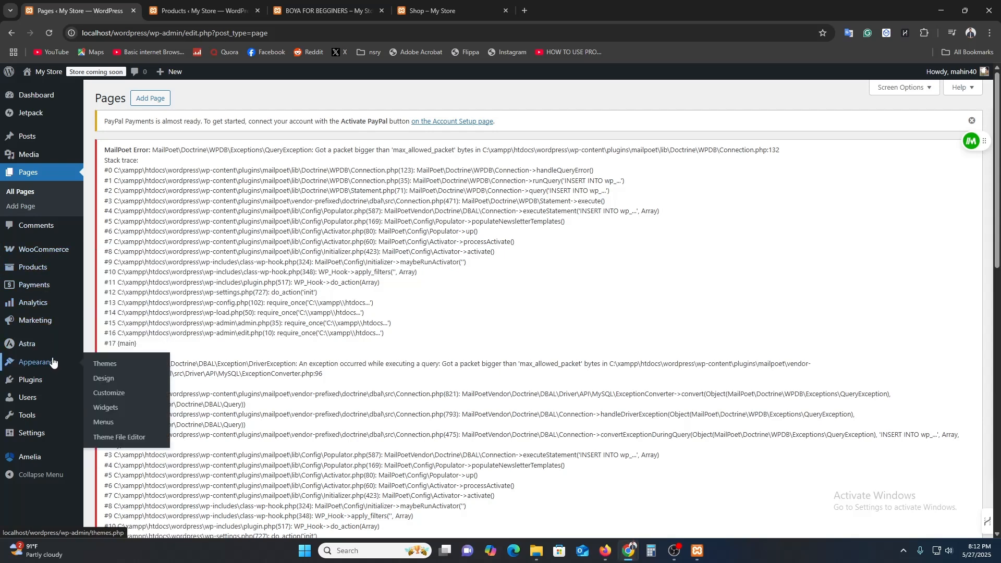
click(31, 380)
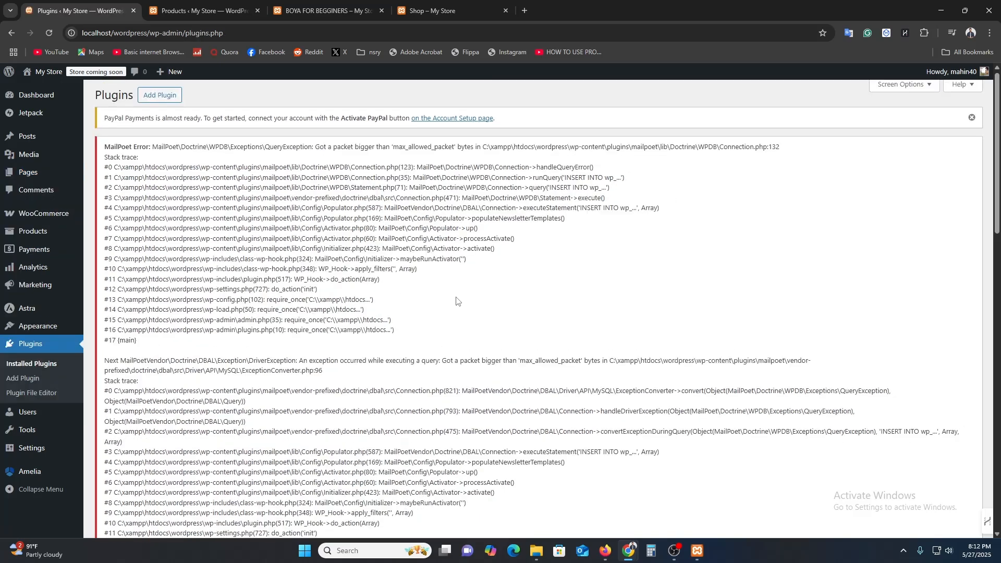
scroll(459, 301, down, 10)
scroll(456, 300, down, 4)
click(131, 195)
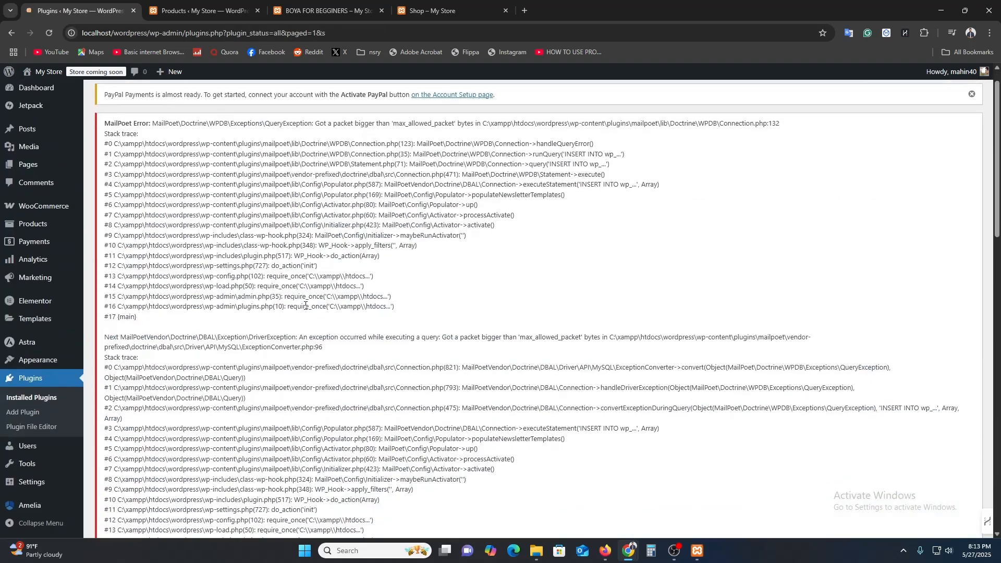
scroll(305, 306, down, 5)
scroll(32, 234, up, 5)
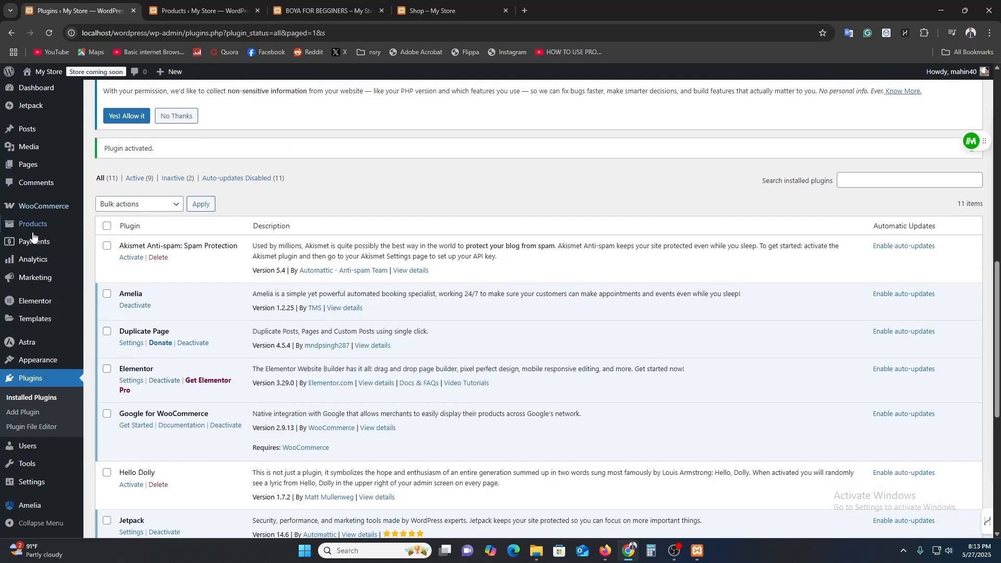
Open the CATEGORY page for editing from the list of all pages.
mouse_move(64, 175)
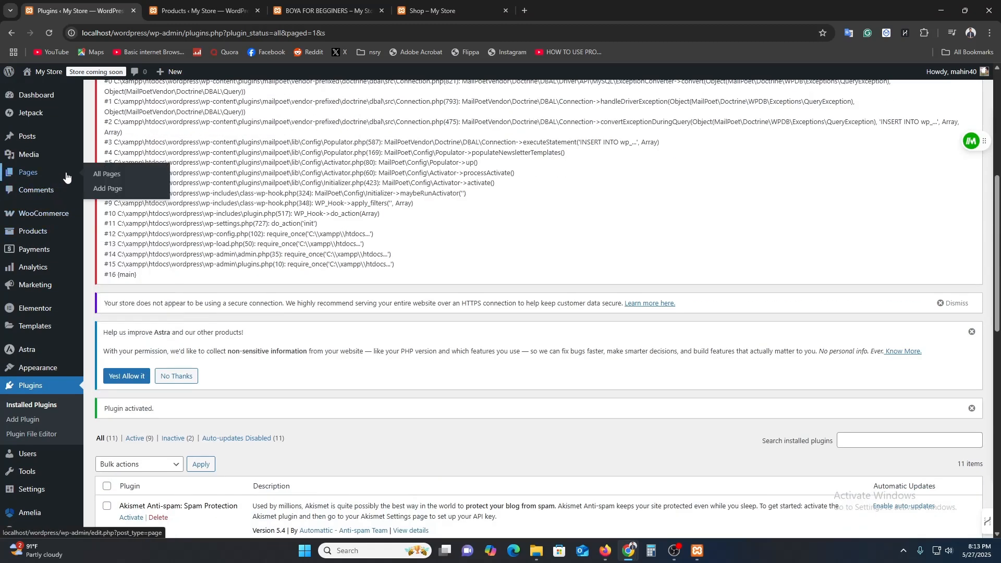
click(116, 180)
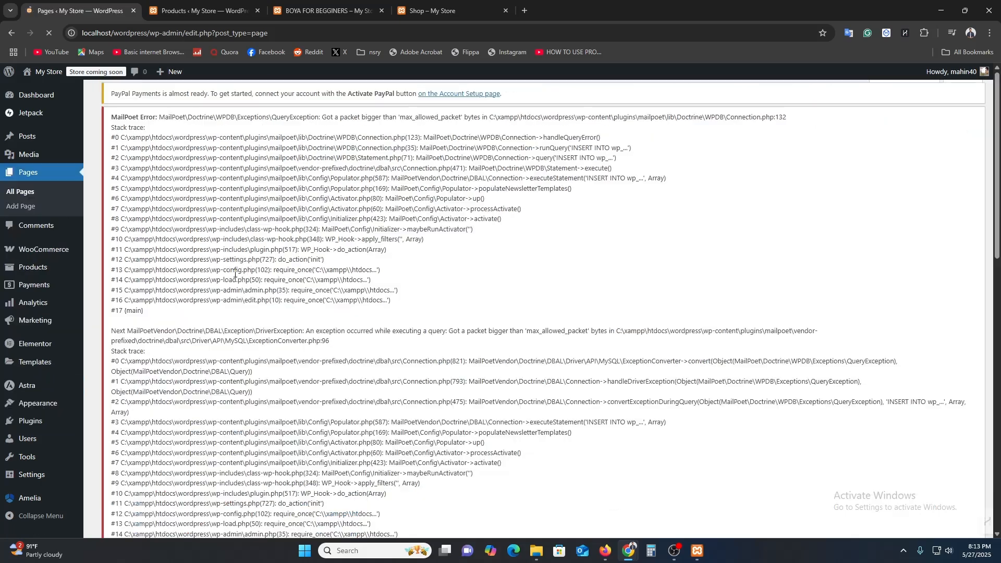
scroll(229, 293, down, 15)
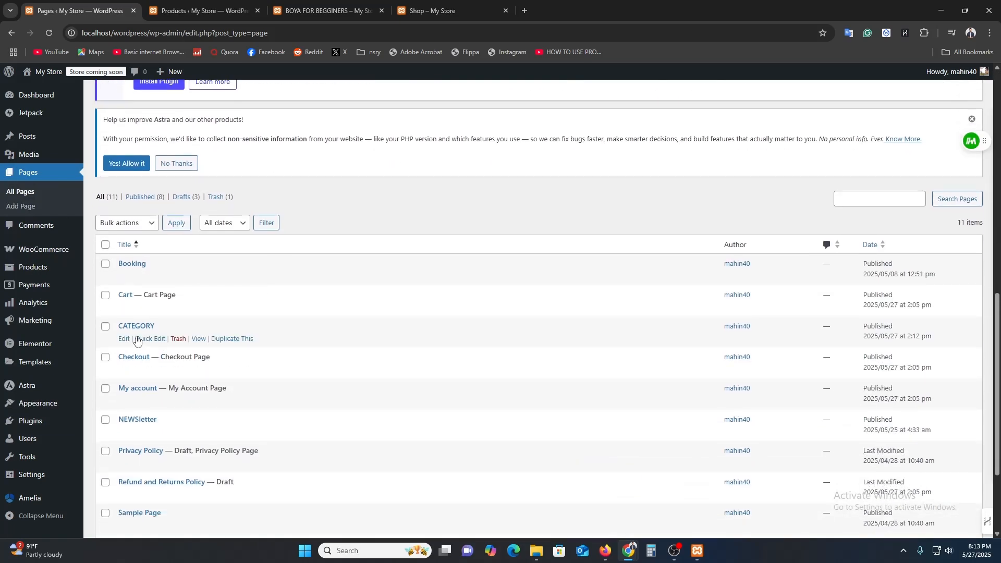
click(126, 339)
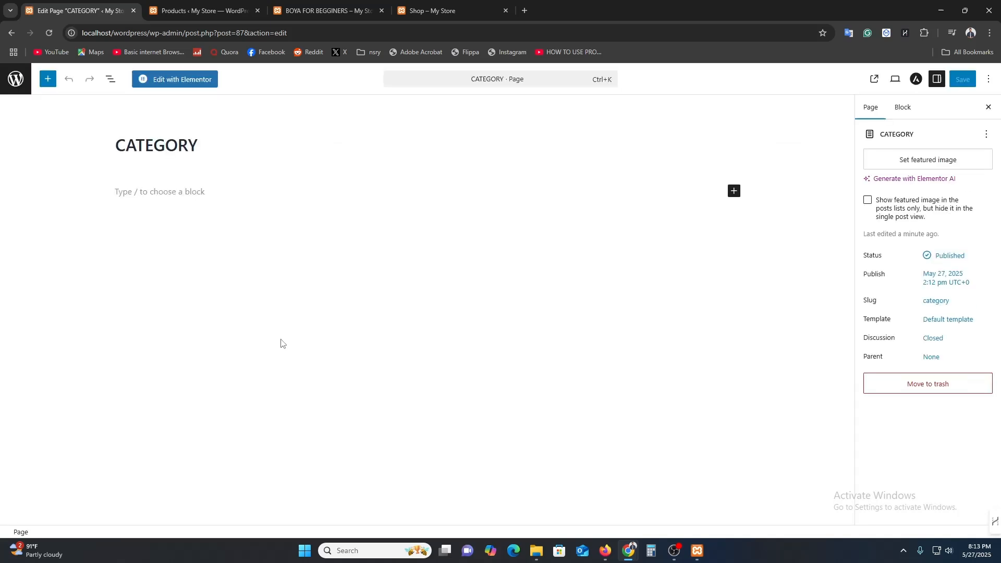
Open the CATEGORY page in the Elementor editor and add an empty flexbox container to it.
click(165, 83)
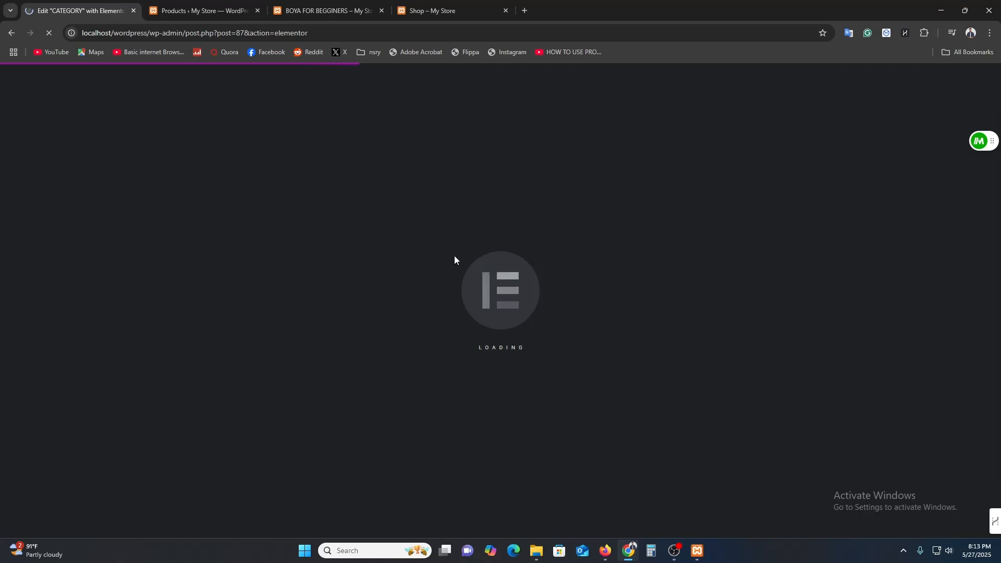
click(212, 2)
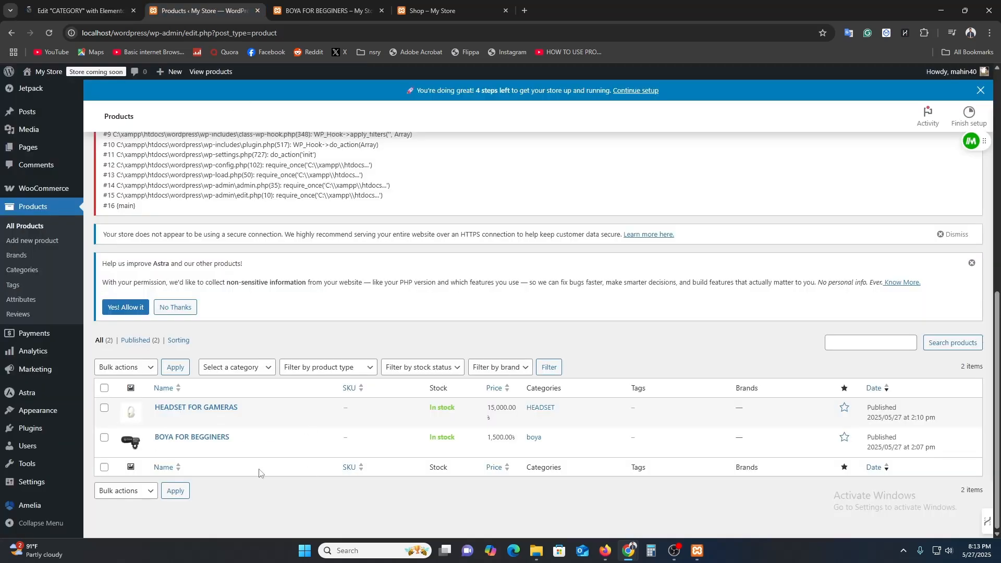
click(76, 7)
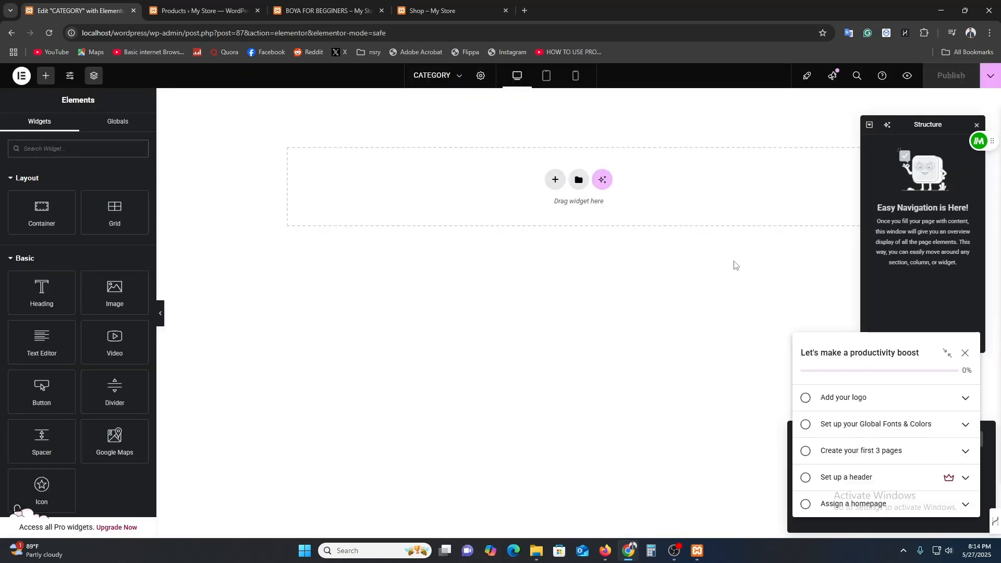
click(555, 179)
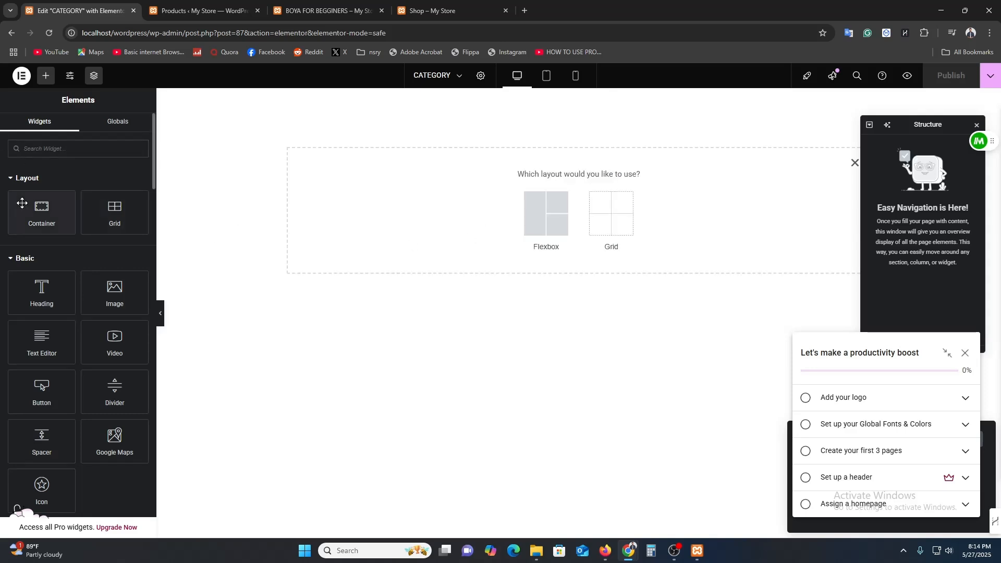
drag(41, 211, 480, 205)
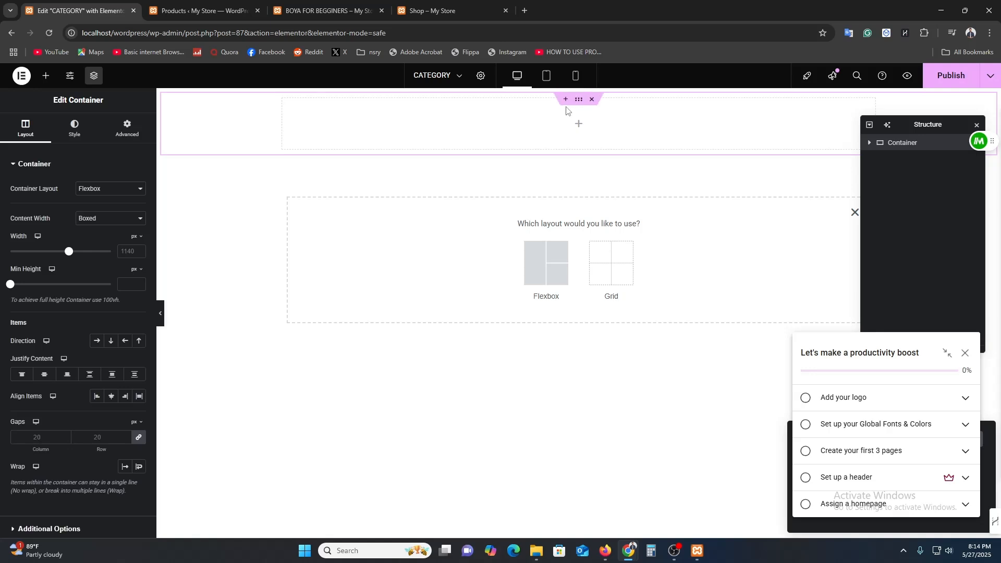
Look through the Pro, General and WooCommerce widget groups for a usable products widget.
click(579, 125)
scroll(105, 328, down, 4)
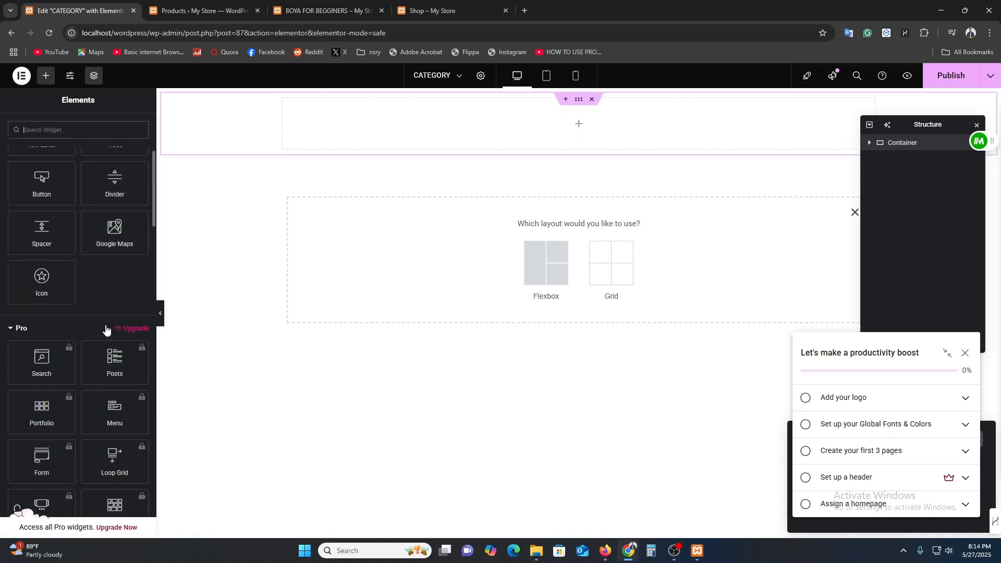
scroll(71, 379, down, 3)
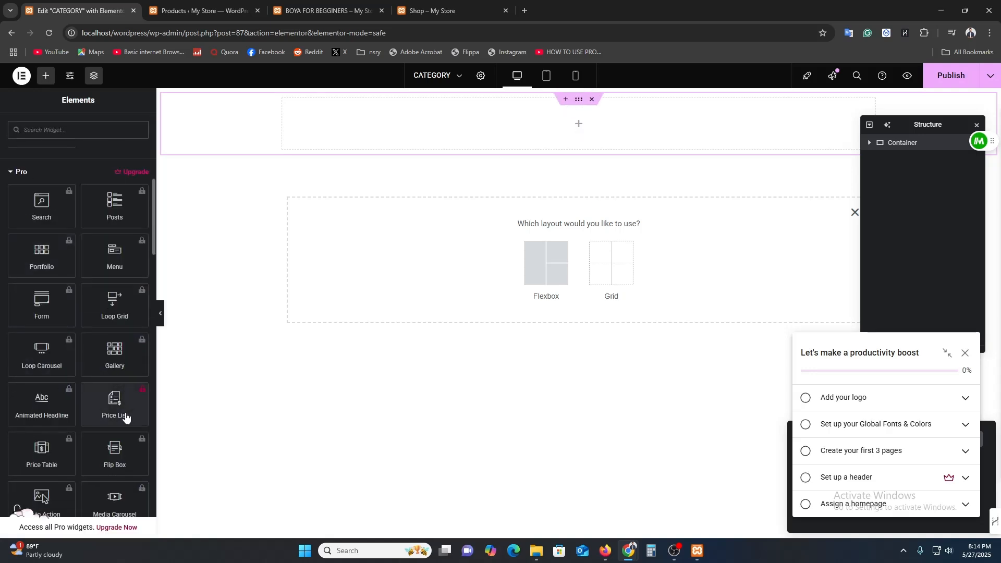
click(19, 172)
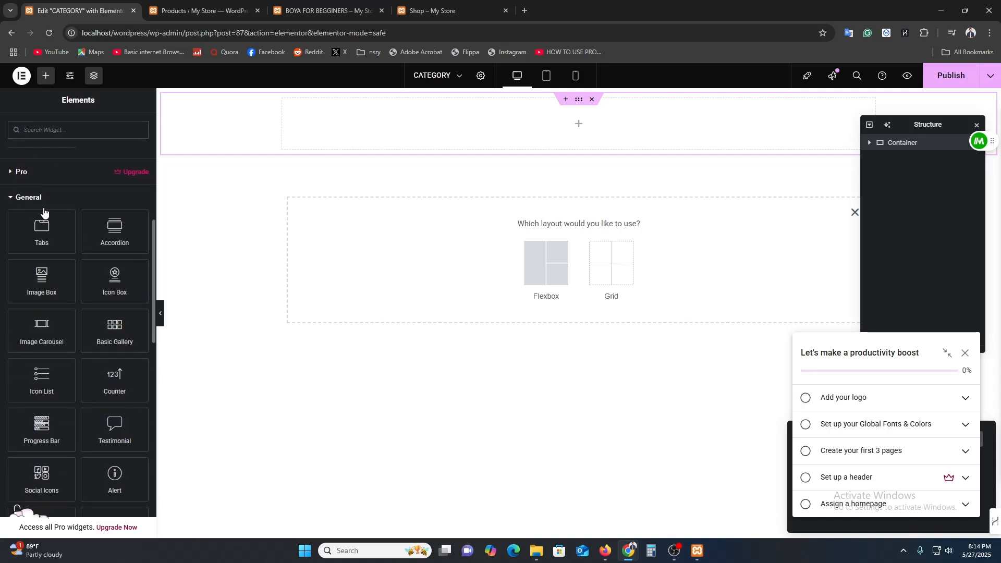
click(30, 199)
click(31, 223)
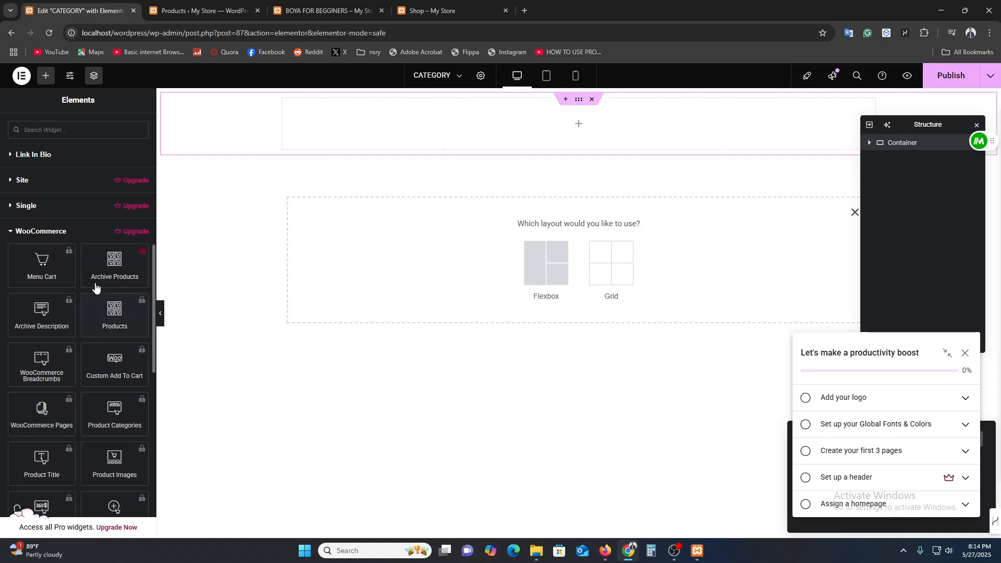
click(144, 323)
click(122, 331)
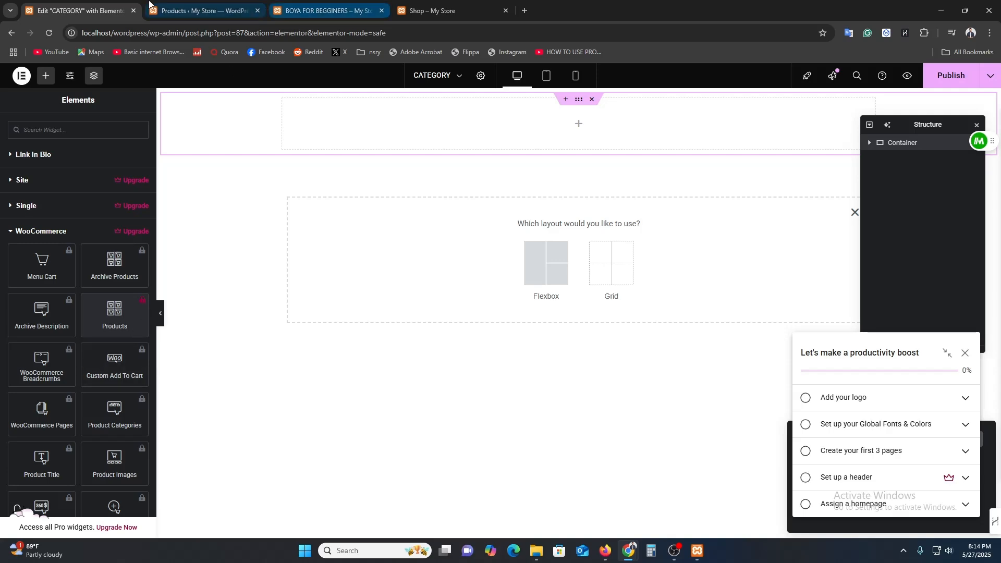
Search the plugin directory for shoplentor, then install and activate the ShopLentor plugin.
click(212, 8)
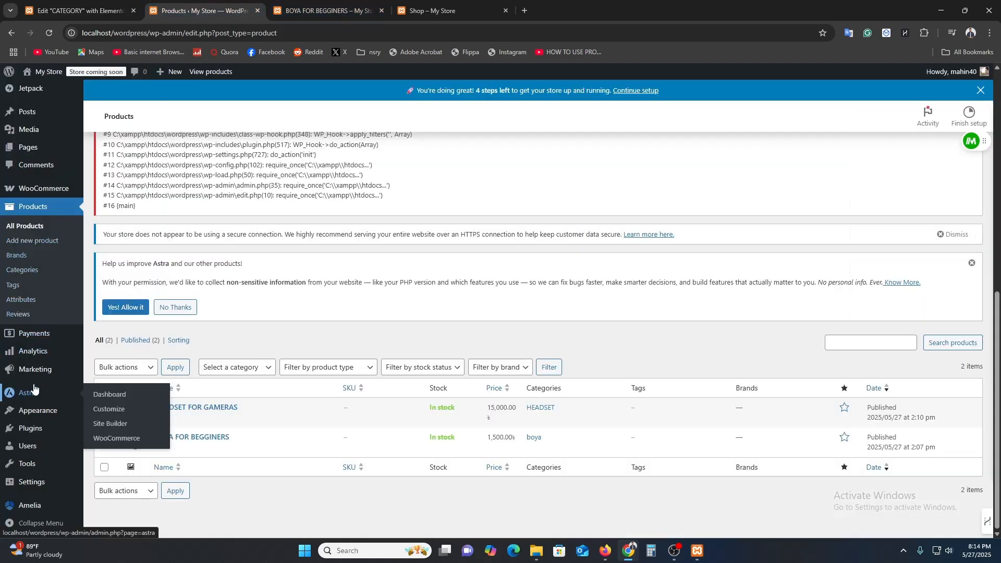
mouse_move(46, 427)
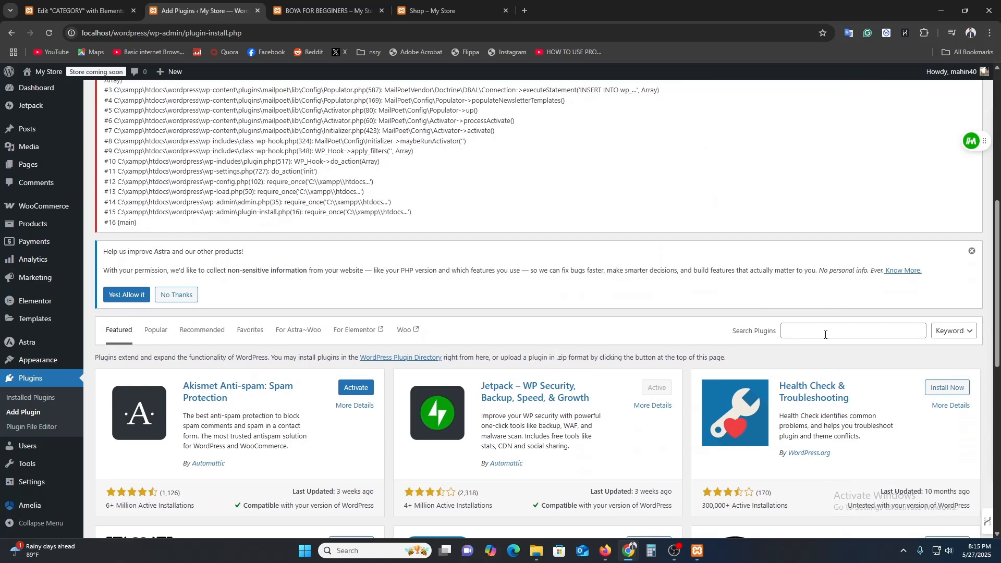
click(824, 335)
text(shoplentor)
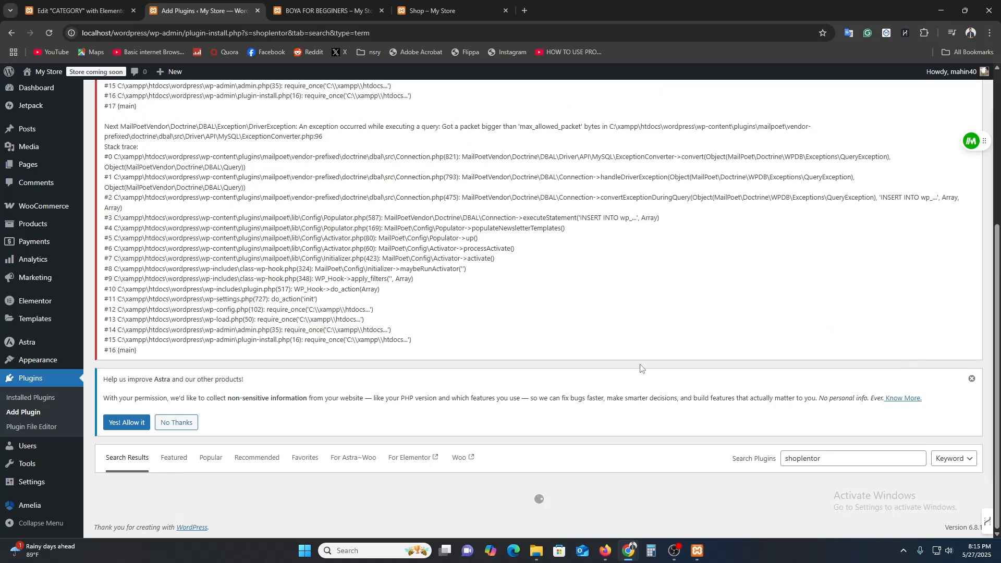
scroll(236, 376, down, 4)
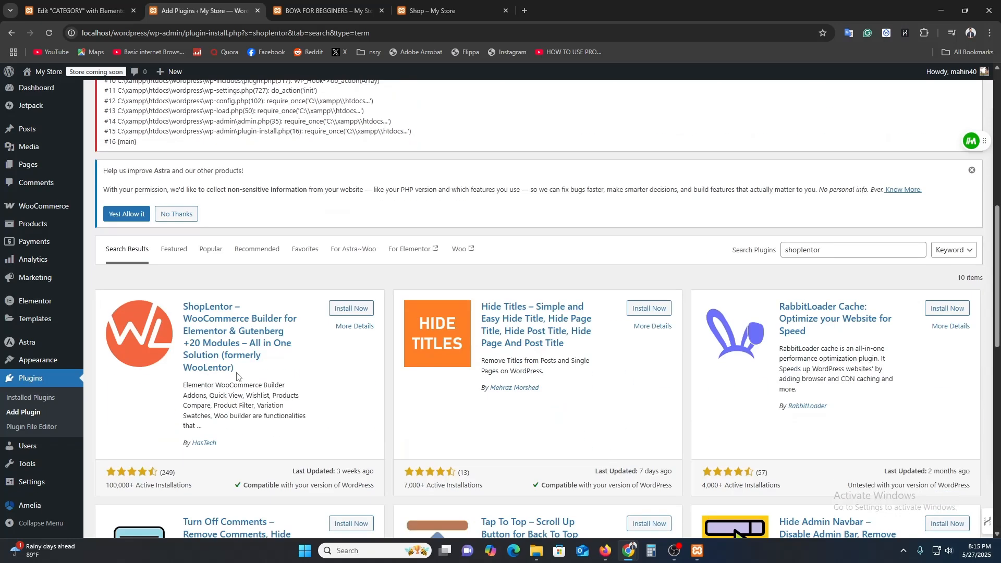
click(356, 310)
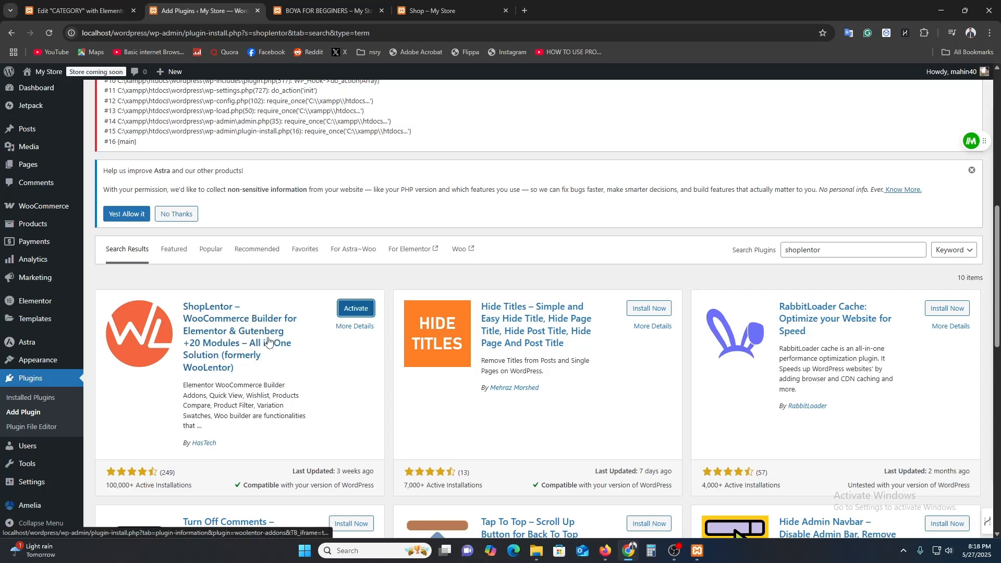
click(366, 313)
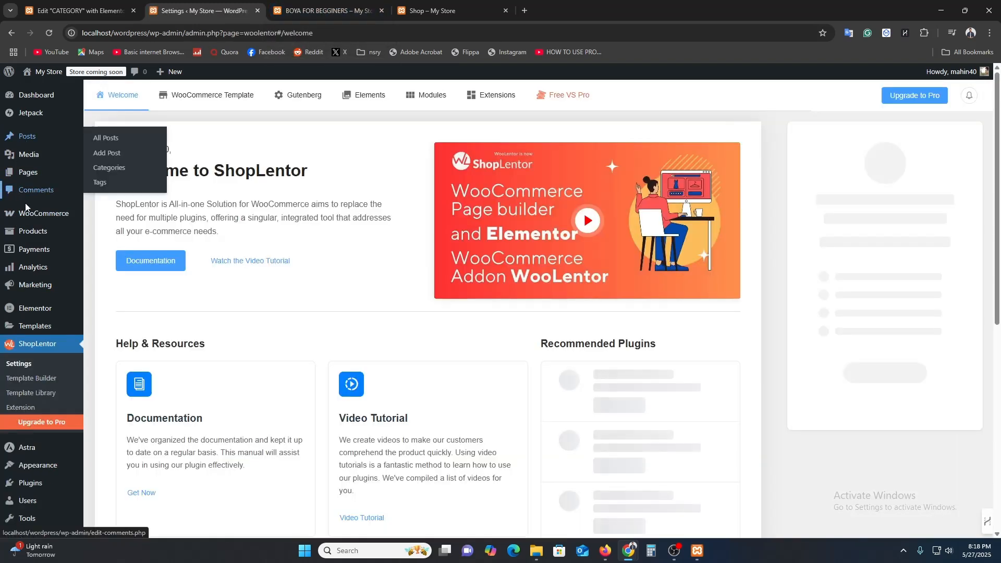
Return to the CATEGORY page's Elementor editor and reload it to load the newly activated plugin.
click(323, 11)
click(443, 11)
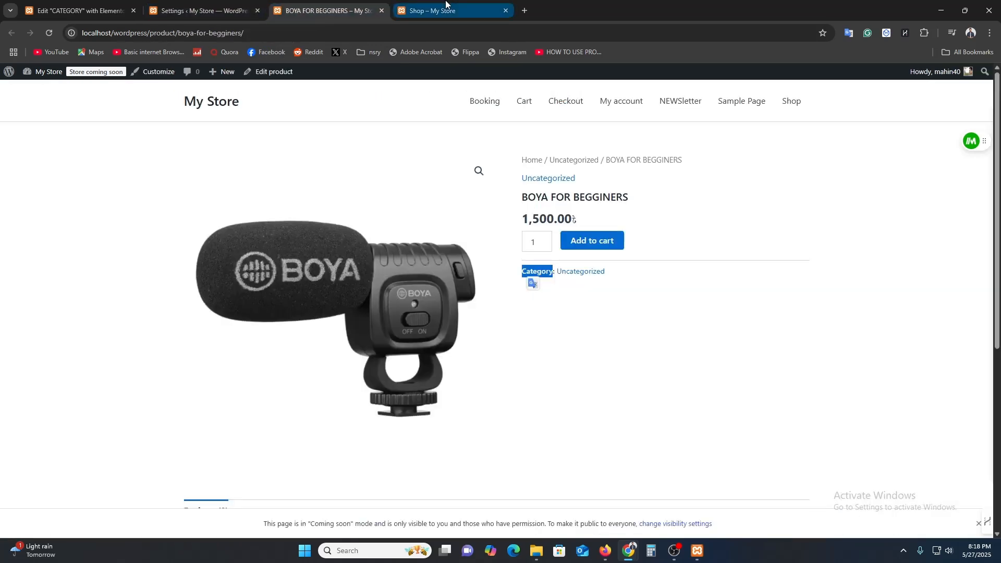
click(77, 10)
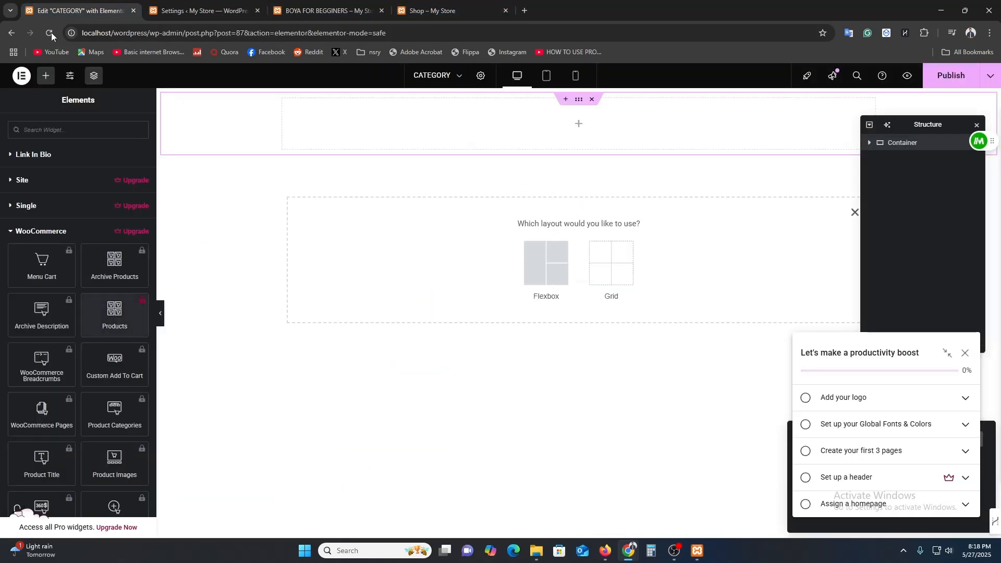
click(51, 32)
click(535, 103)
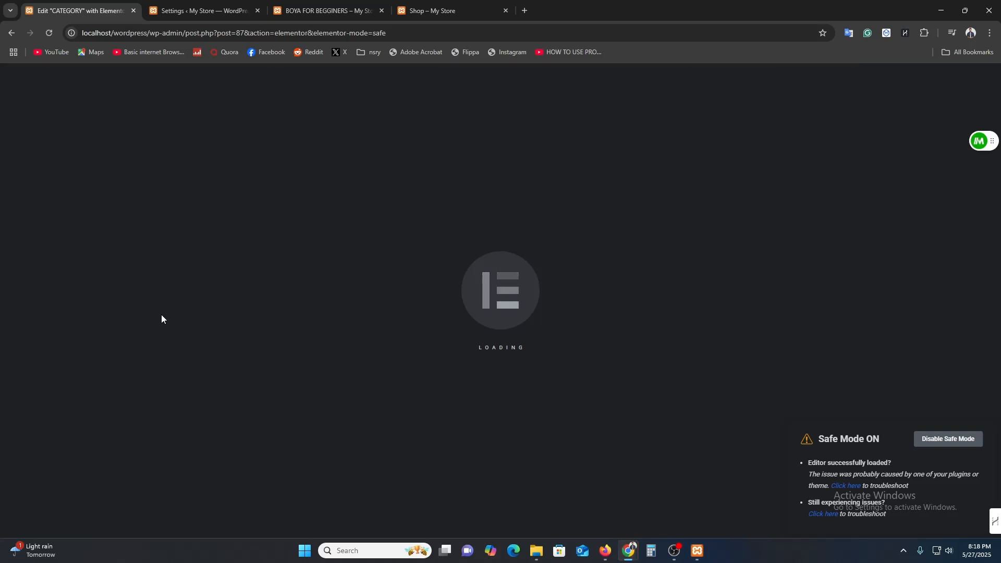
Browse the reloaded editor's widget groups and search the widgets for prod to check which product widgets are available.
scroll(36, 314, down, 10)
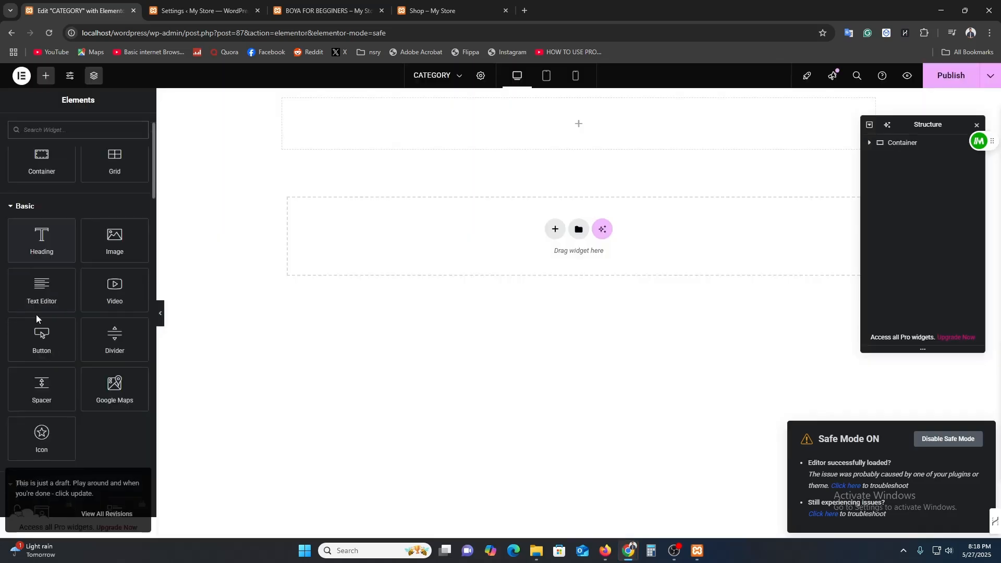
scroll(57, 303, down, 5)
scroll(67, 320, up, 20)
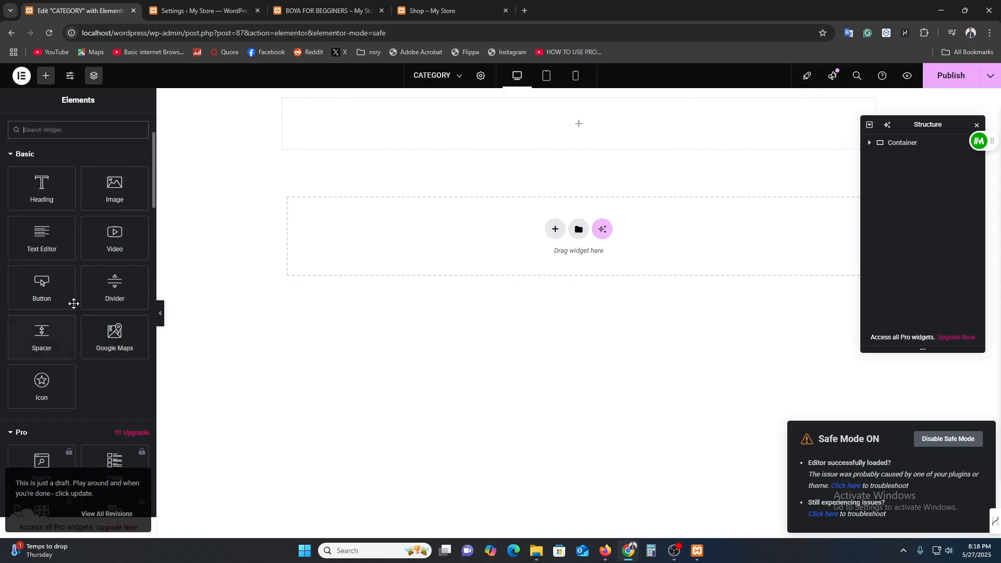
click(36, 258)
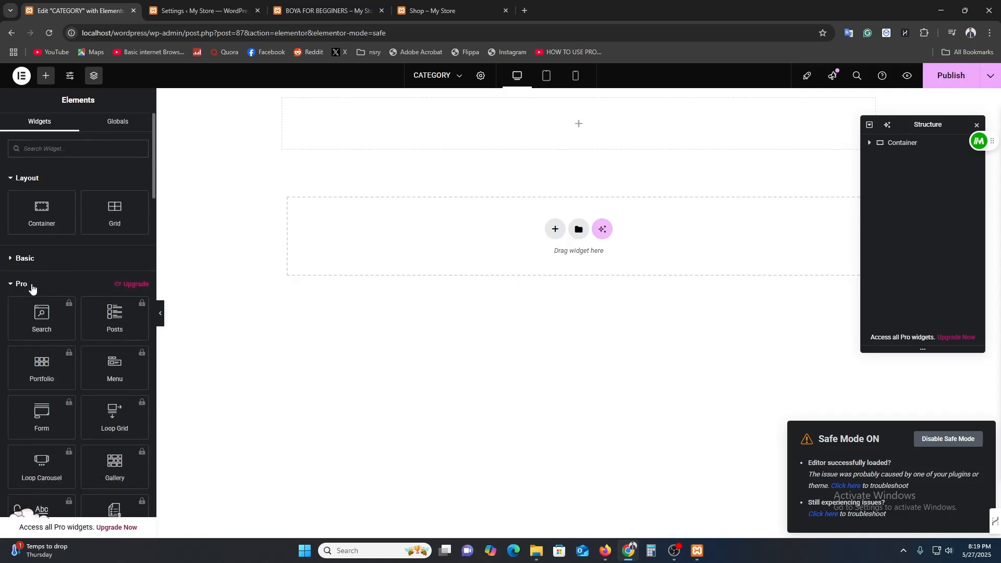
click(32, 285)
click(31, 309)
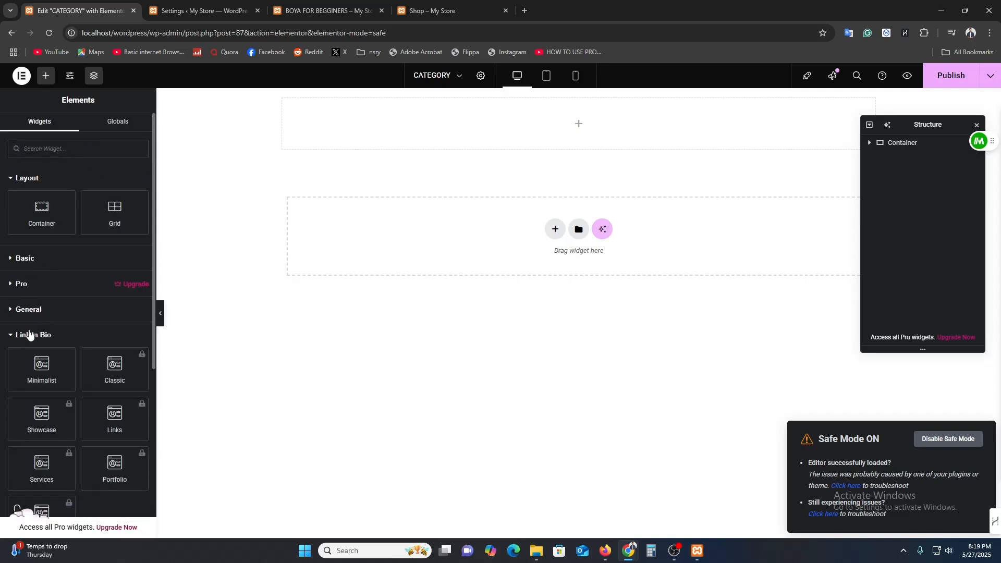
click(32, 335)
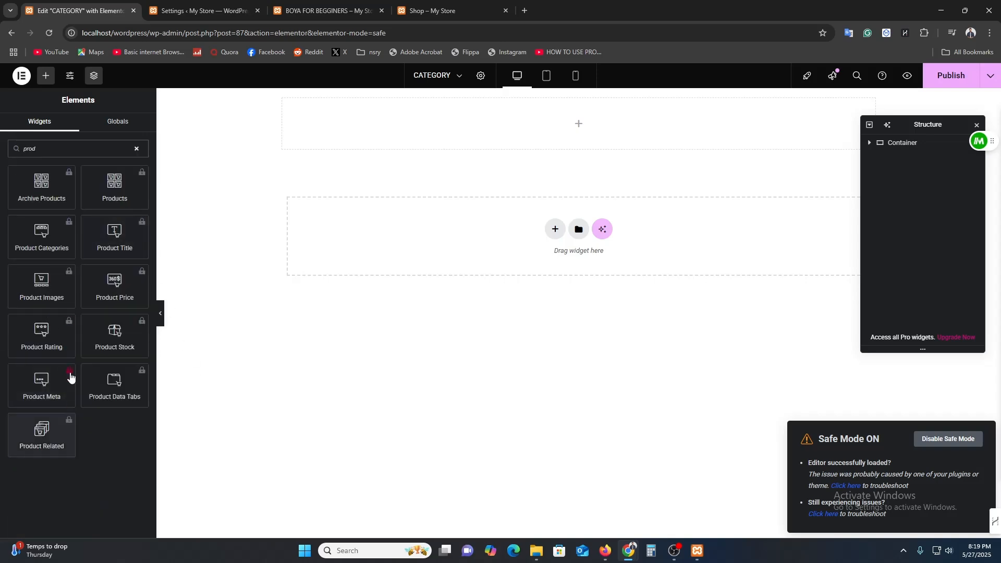
Review ShopLentor's welcome page and open its Template Builder.
click(195, 4)
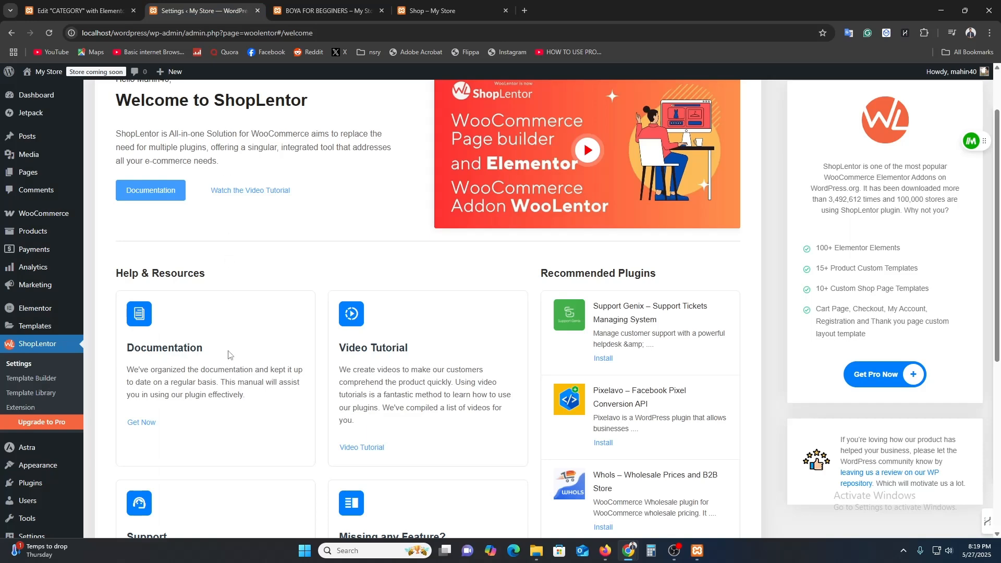
scroll(228, 355, down, 5)
scroll(290, 387, up, 6)
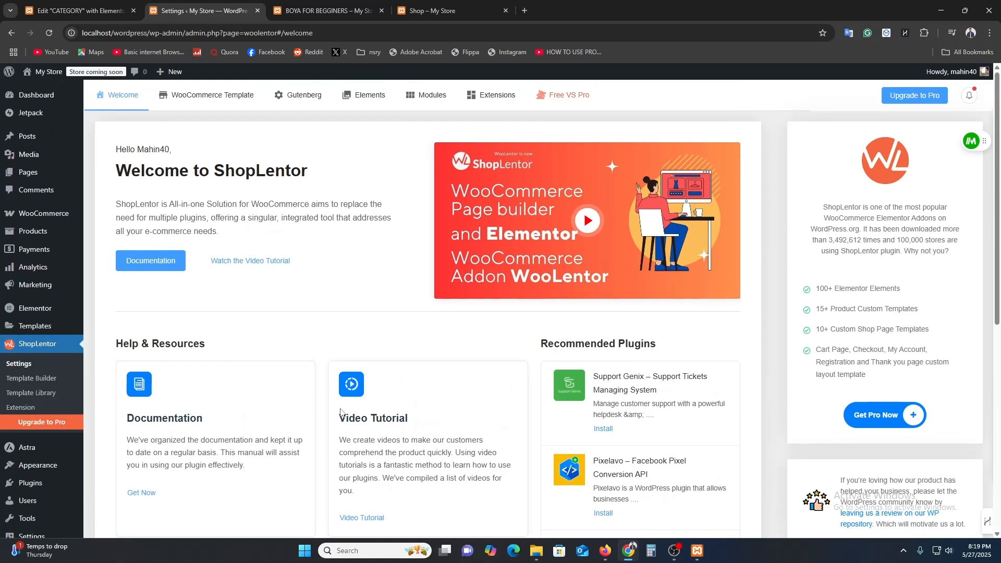
click(30, 381)
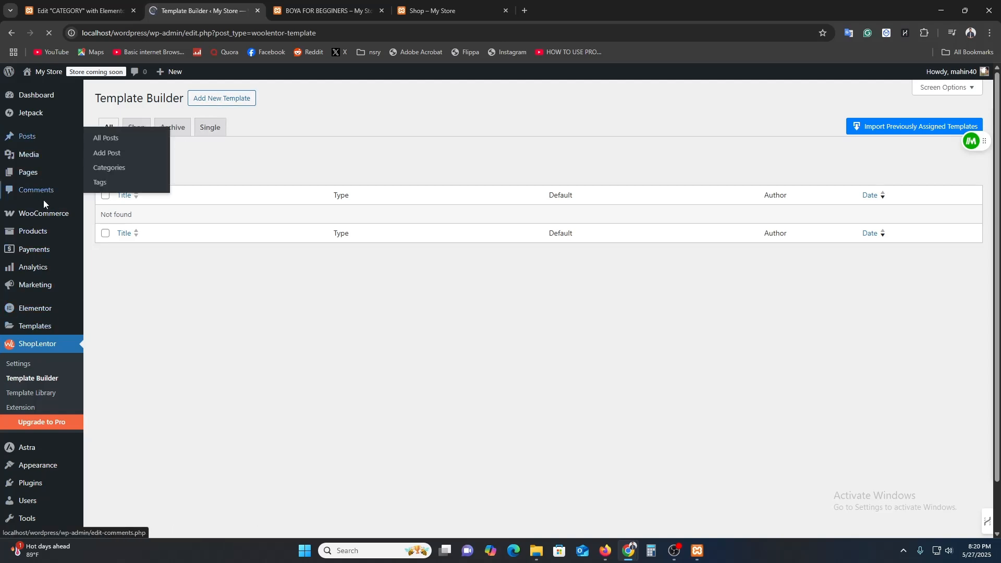
Close the old CATEGORY editor tab and reopen the page with Elementor in a new tab from the pages list.
mouse_move(48, 203)
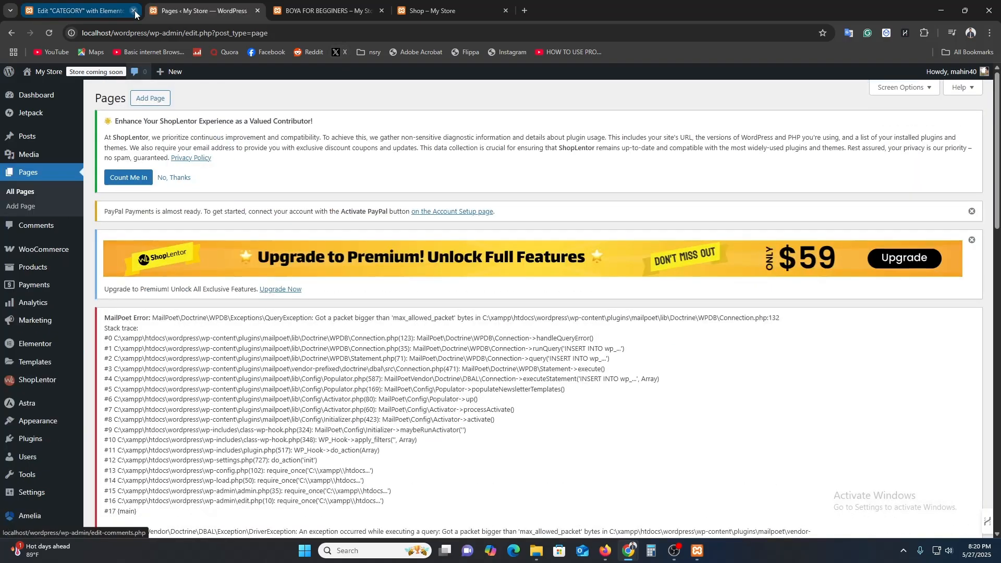
click(134, 10)
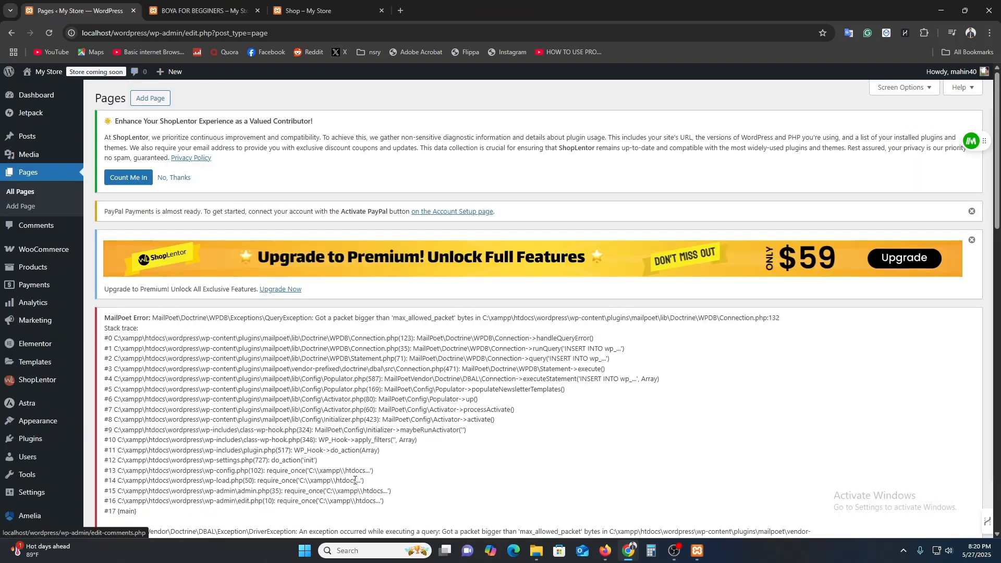
scroll(359, 457, down, 5)
scroll(359, 457, down, 7)
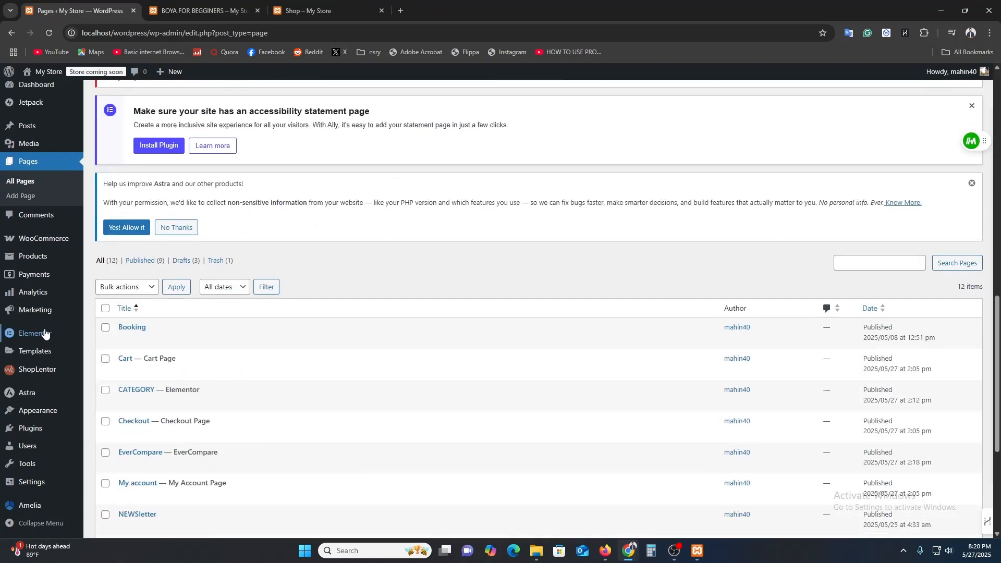
mouse_move(40, 374)
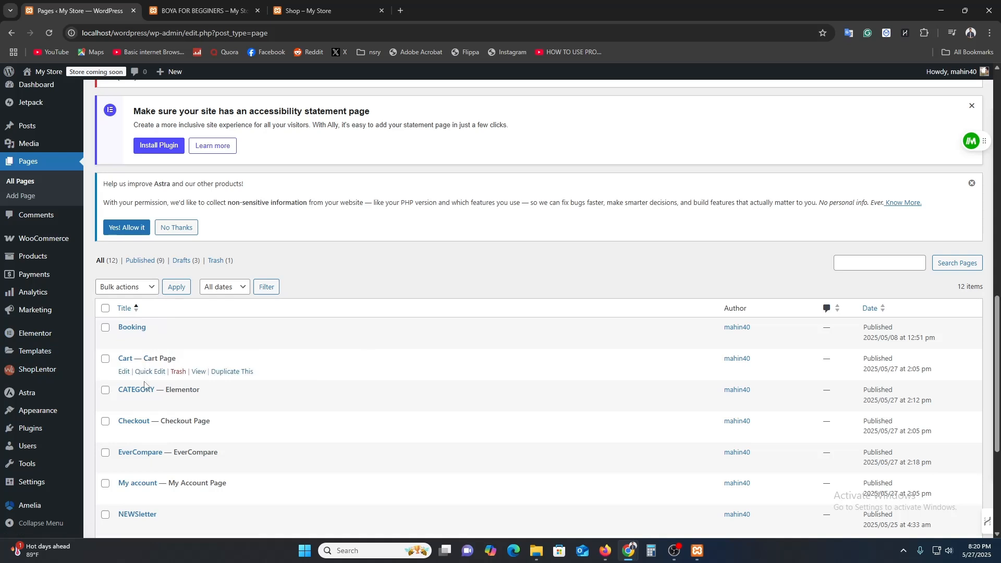
right_click(276, 408)
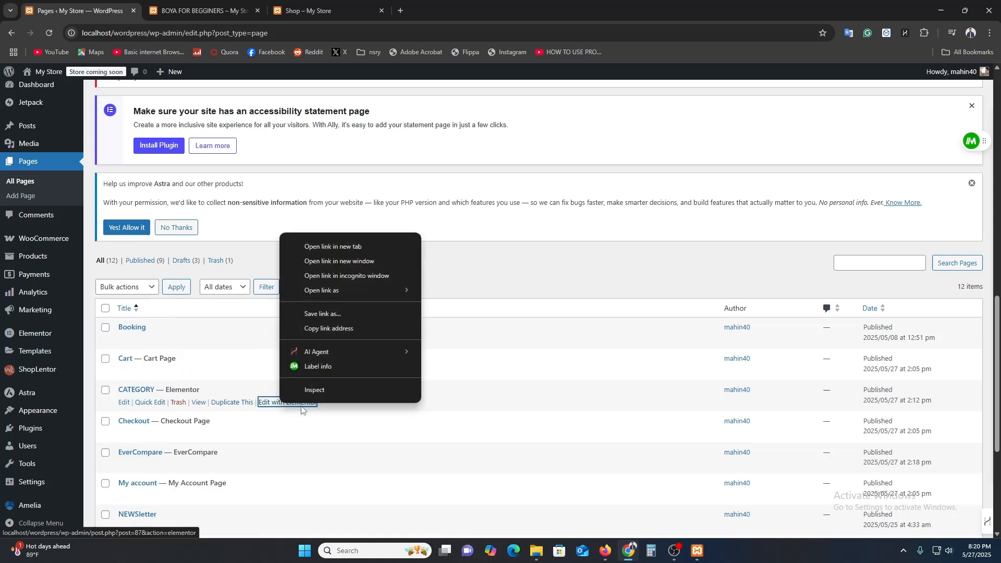
click(335, 244)
Search the new editor's widgets for wl to check the ShopLentor widgets, then clear the search.
click(233, 5)
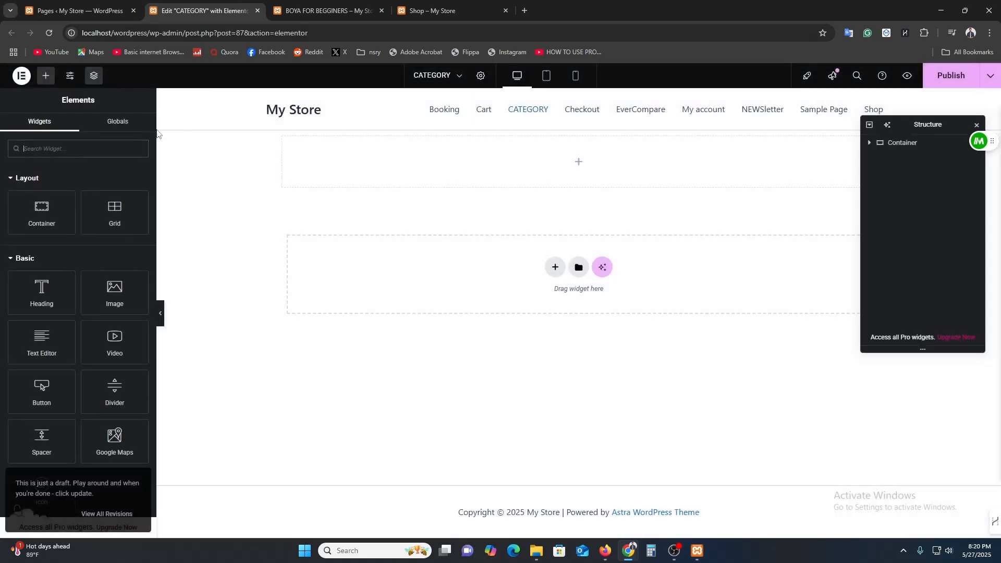
text(wl)
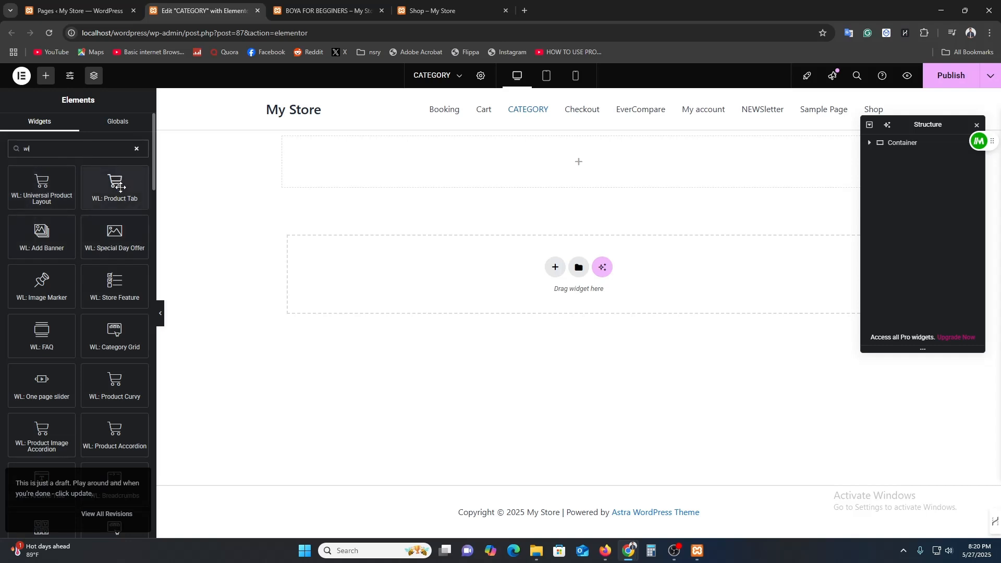
click(137, 150)
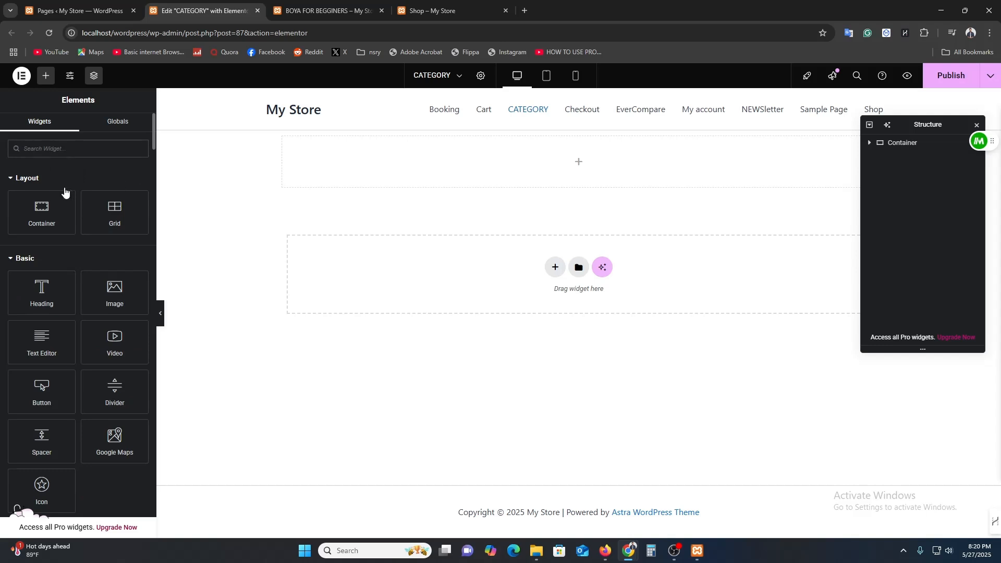
Collapse the general widget groups and add ShopLentor's WL: Category Grid widget to the page's existing container.
click(8, 180)
click(12, 204)
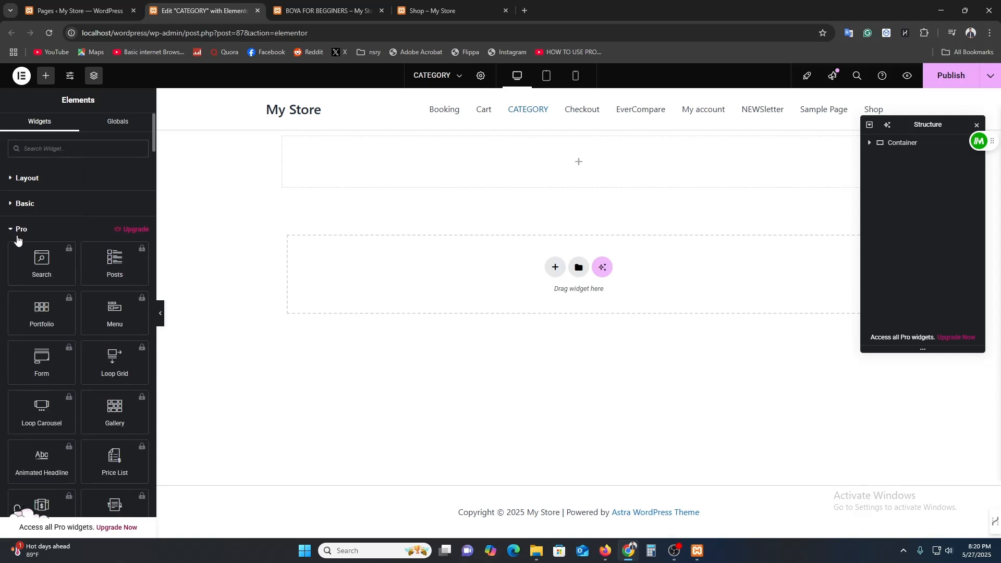
click(20, 227)
click(21, 255)
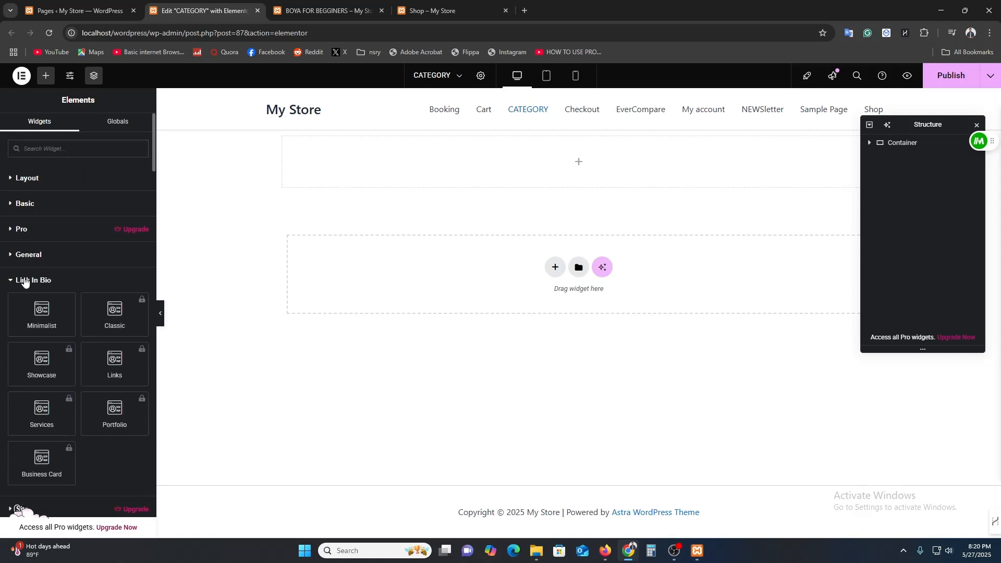
click(26, 280)
scroll(42, 379, down, 5)
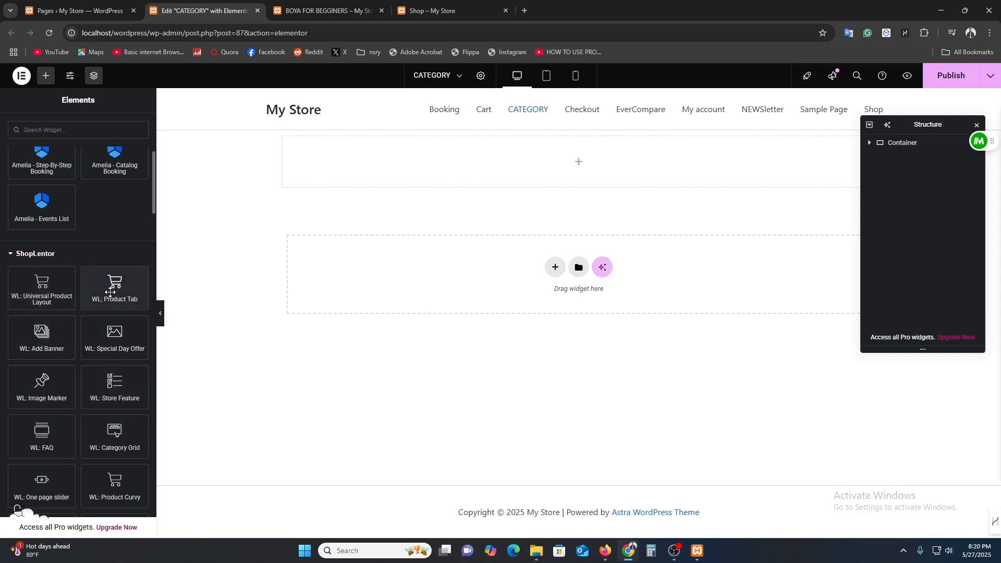
scroll(128, 342, down, 1)
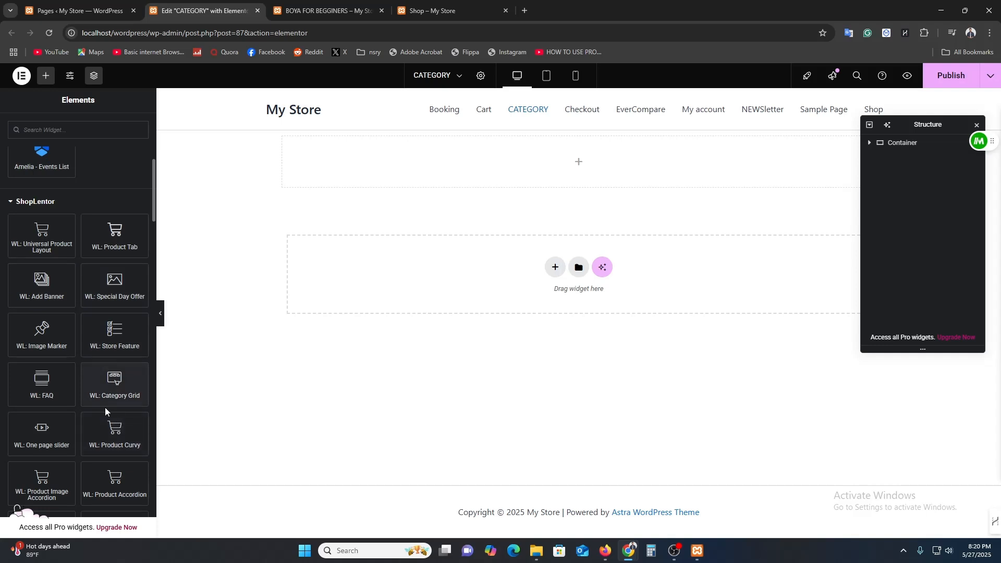
drag(107, 402, 409, 167)
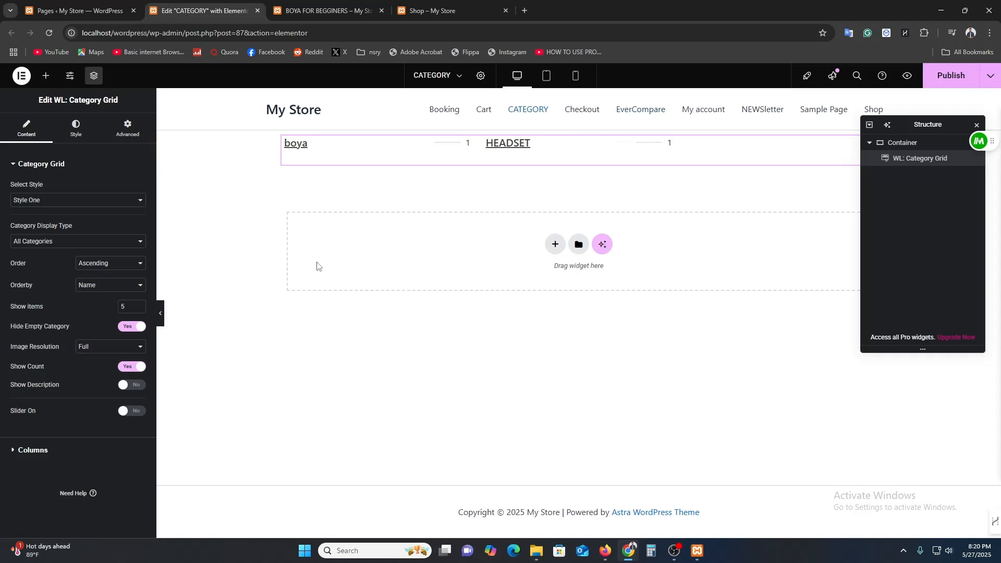
Try to add the WL: Universal Product Layout widget to the page while in Site Settings mode, then close the Structure navigator.
click(46, 76)
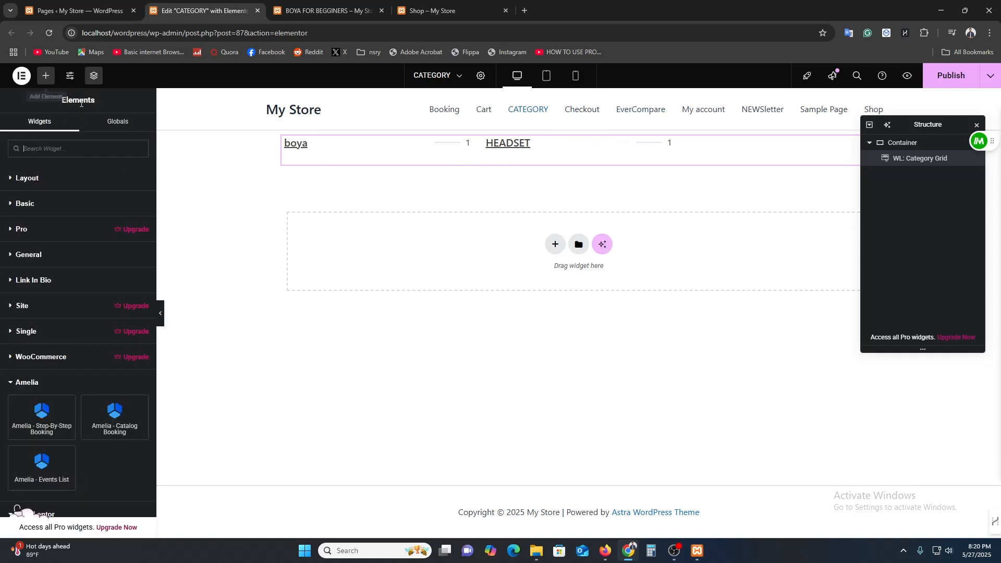
click(21, 76)
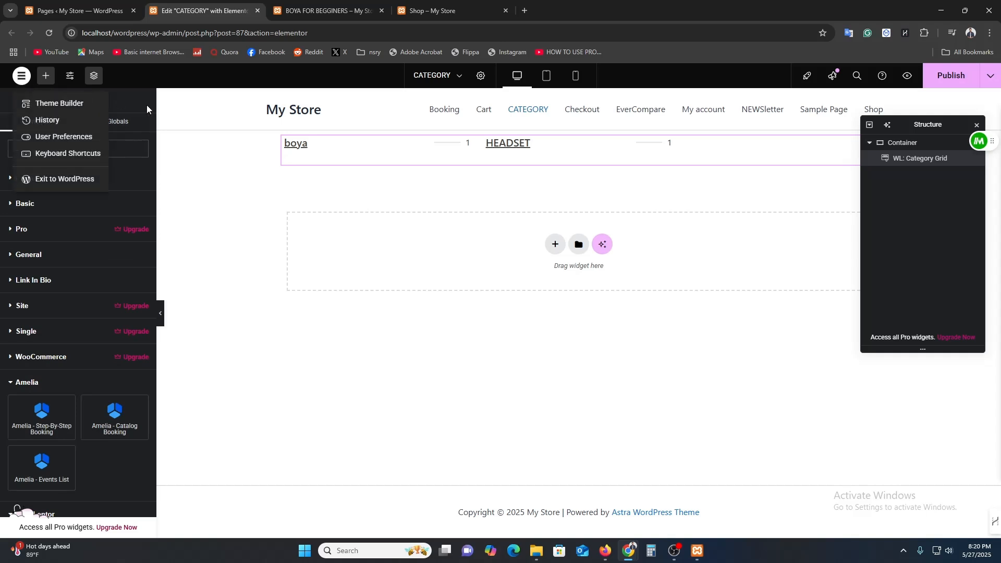
click(121, 103)
click(73, 77)
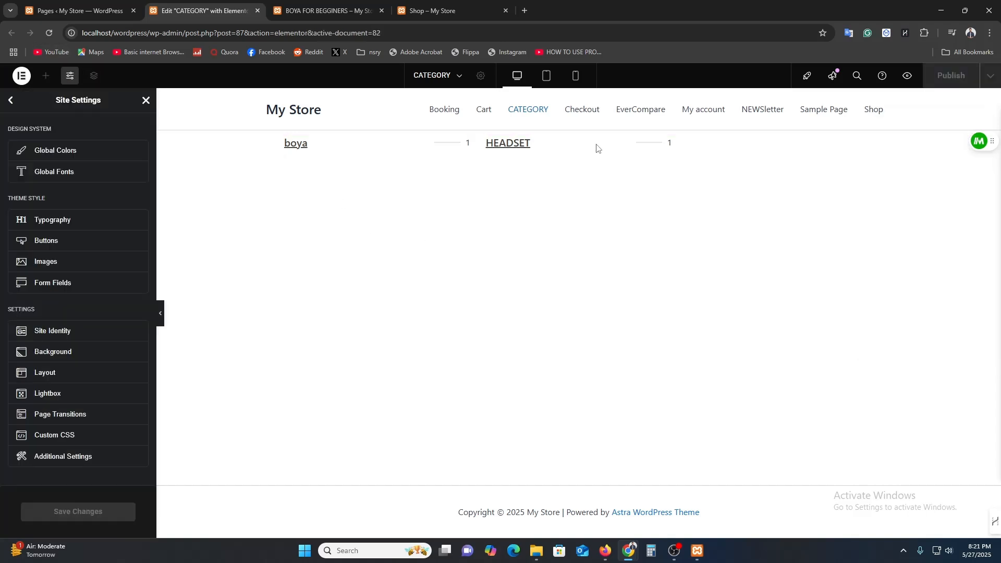
click(10, 99)
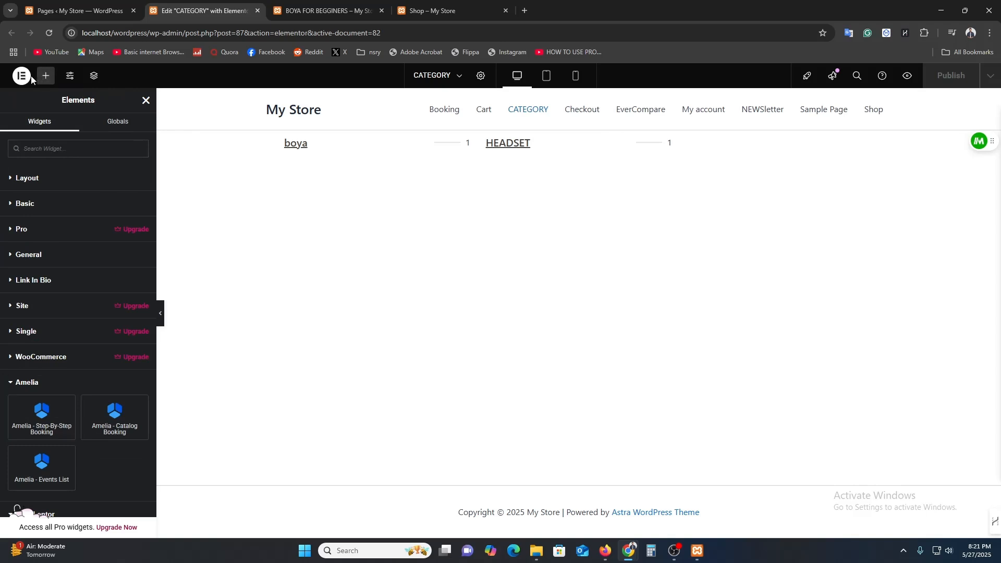
click(94, 75)
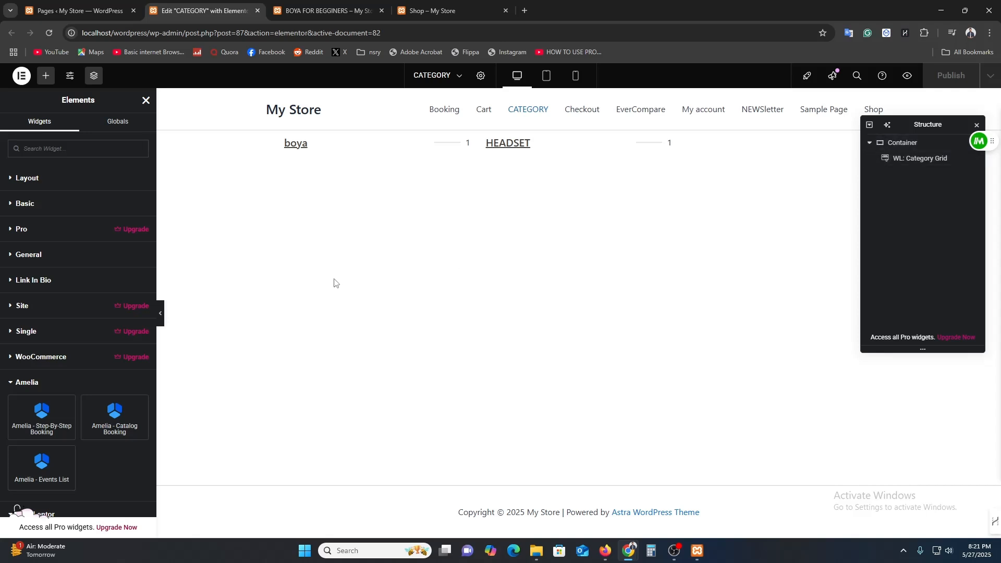
scroll(83, 339, down, 9)
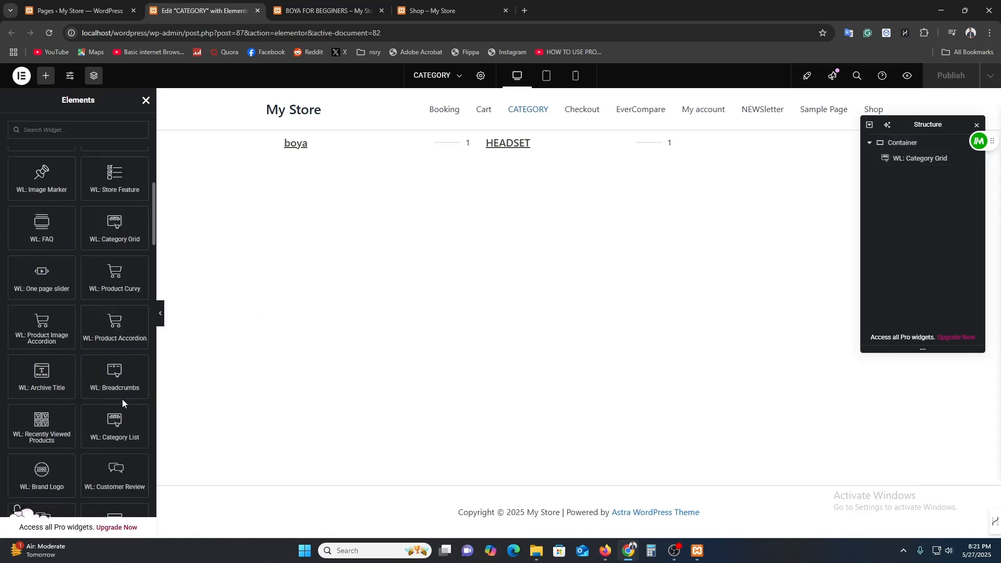
scroll(59, 332, up, 4)
drag(32, 290, 494, 137)
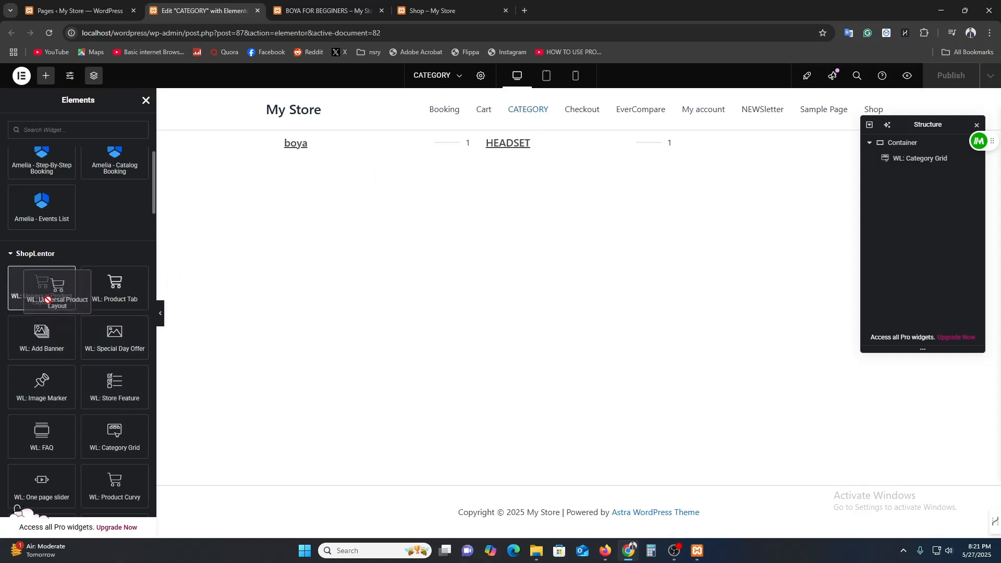
click(976, 126)
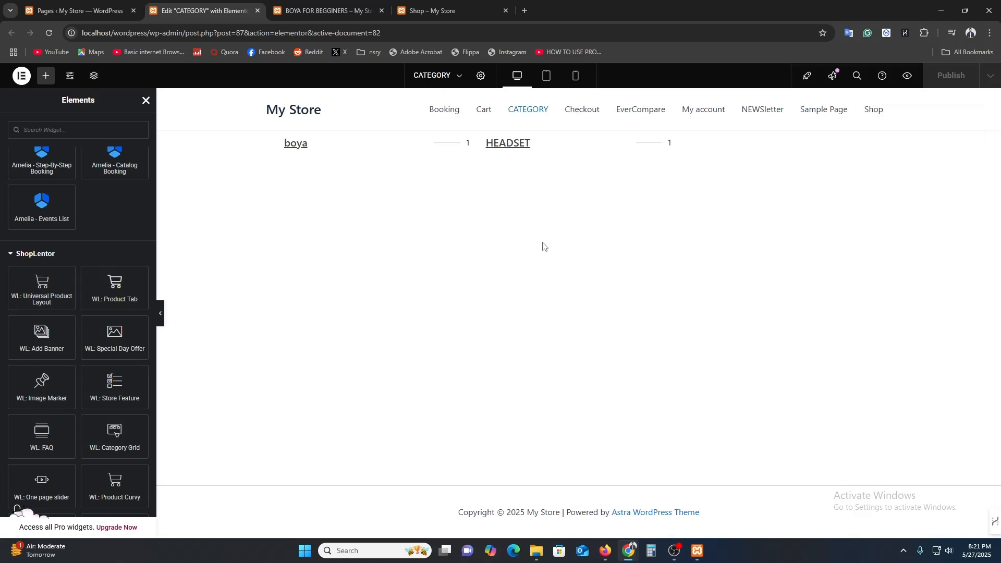
Look through the global widgets, the site settings, and the ShopLentor and ShopLentor Pro widget groups.
scroll(101, 397, up, 5)
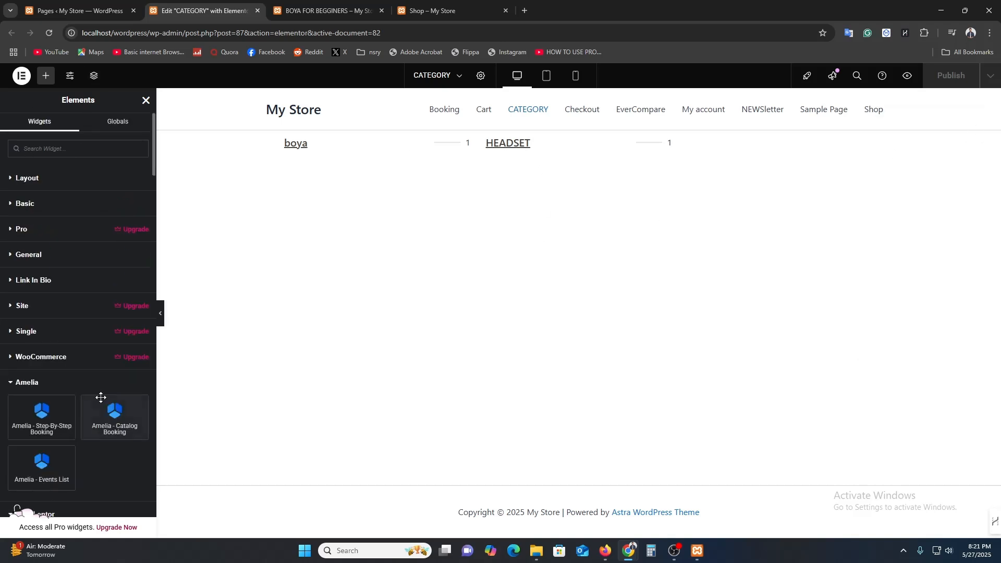
click(117, 121)
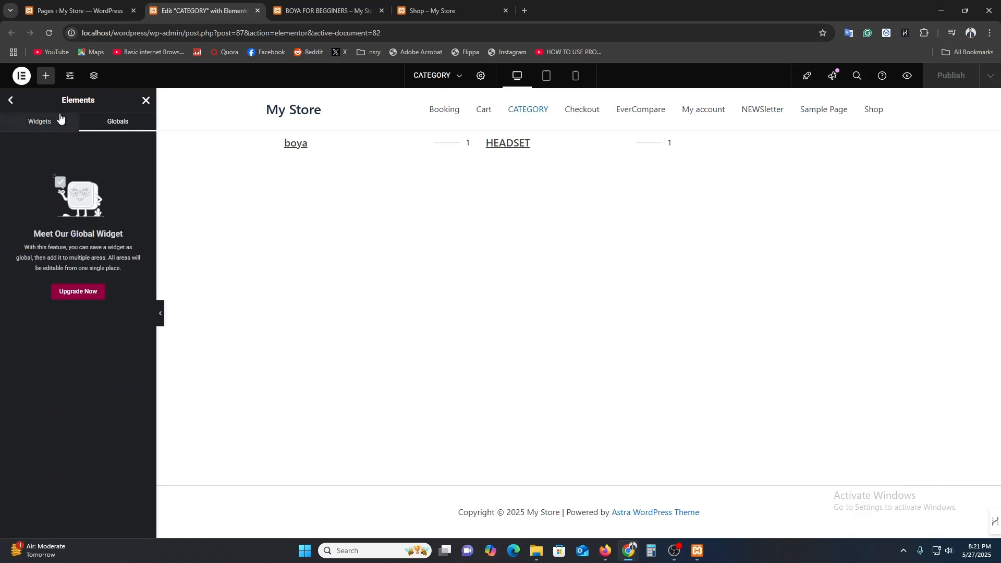
click(23, 130)
click(70, 76)
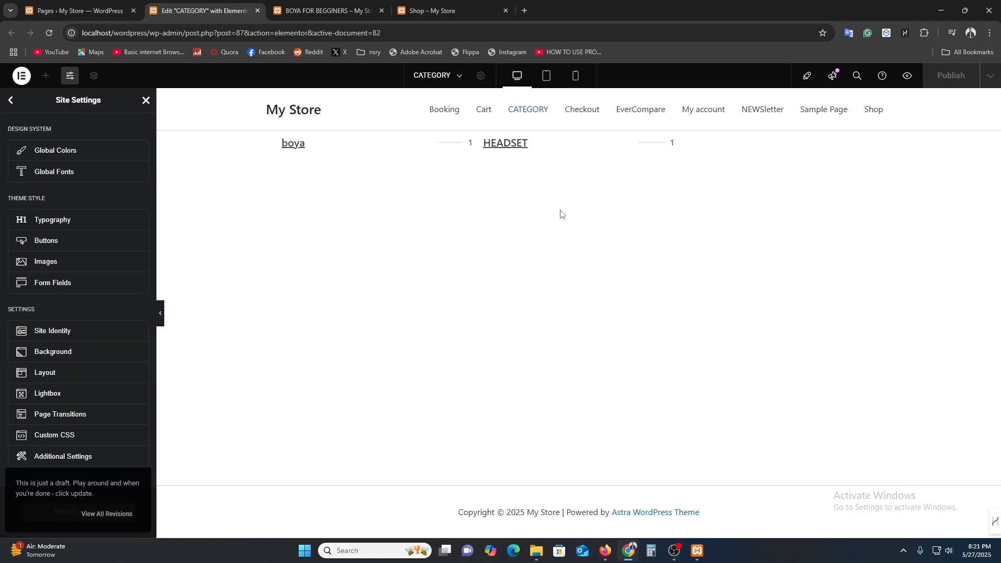
click(9, 105)
scroll(73, 380, down, 10)
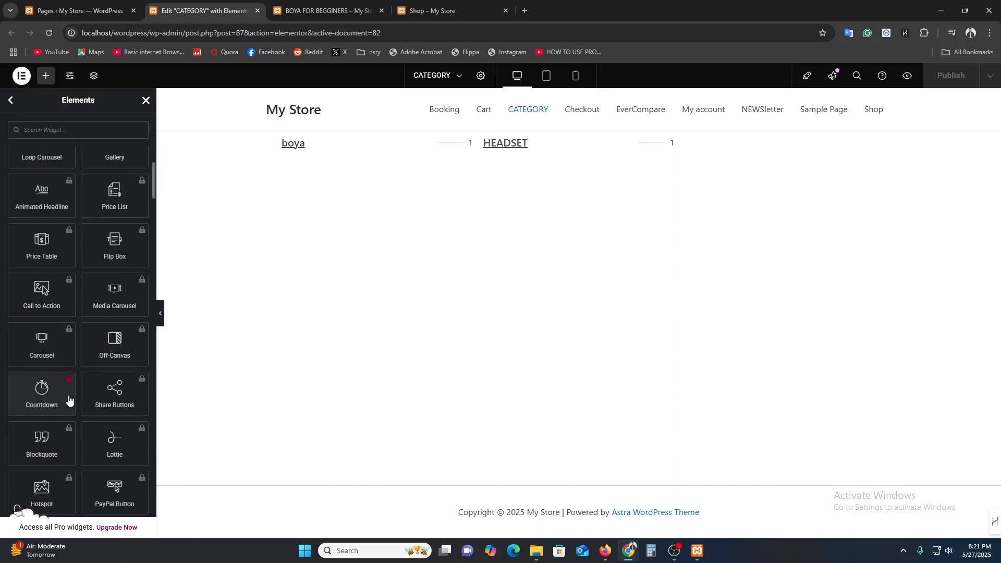
scroll(70, 396, down, 15)
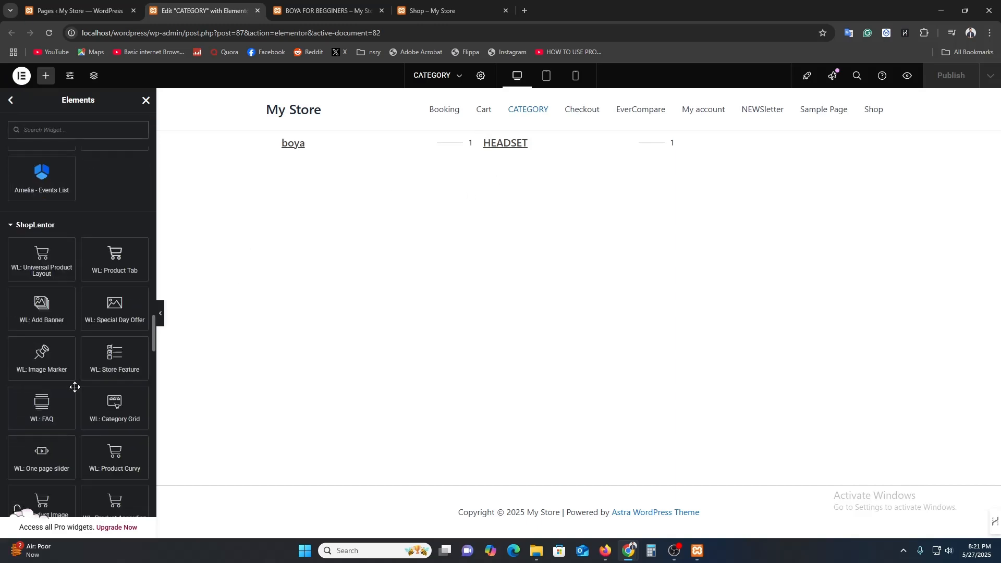
scroll(75, 386, down, 1)
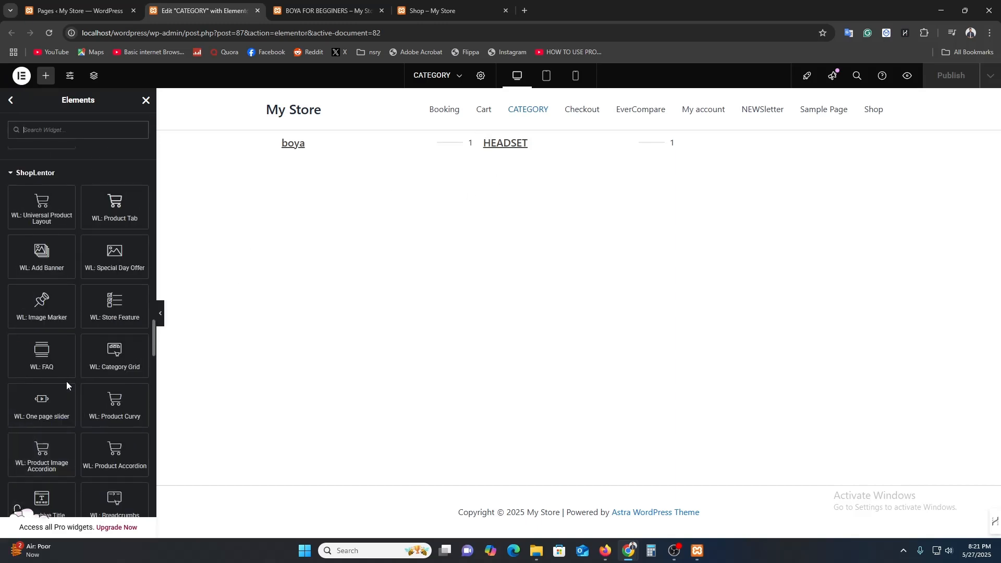
right_click(40, 206)
click(39, 183)
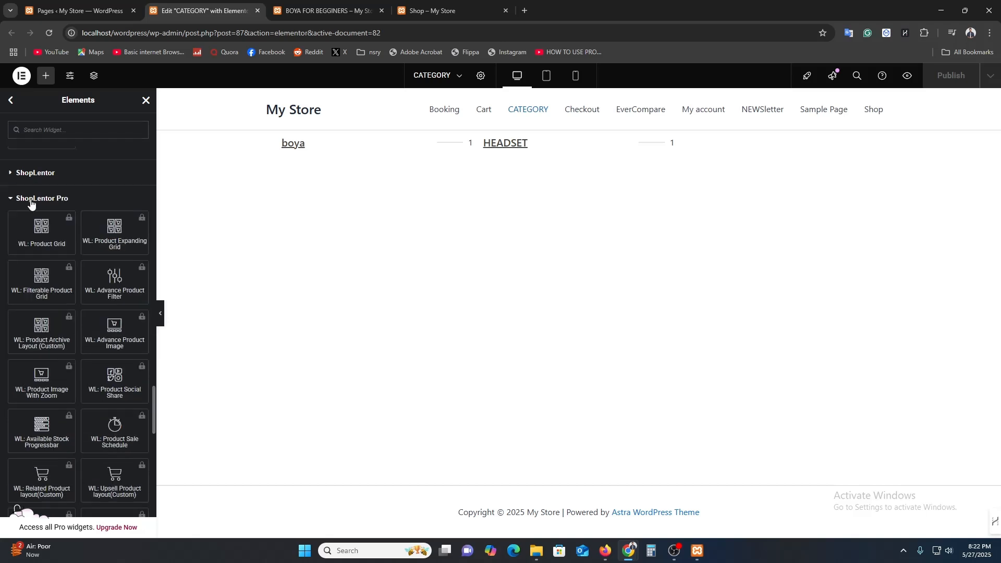
click(33, 200)
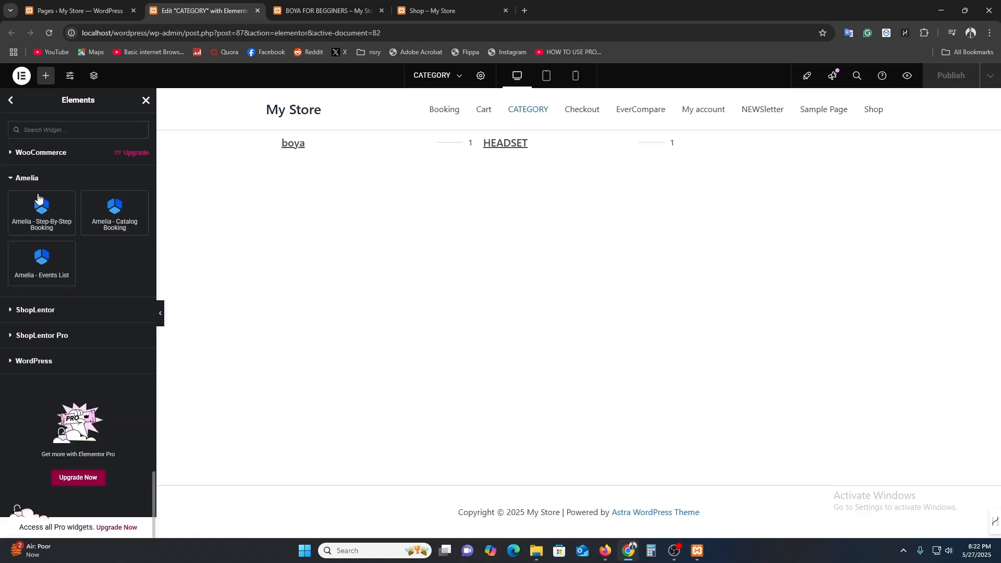
click(50, 316)
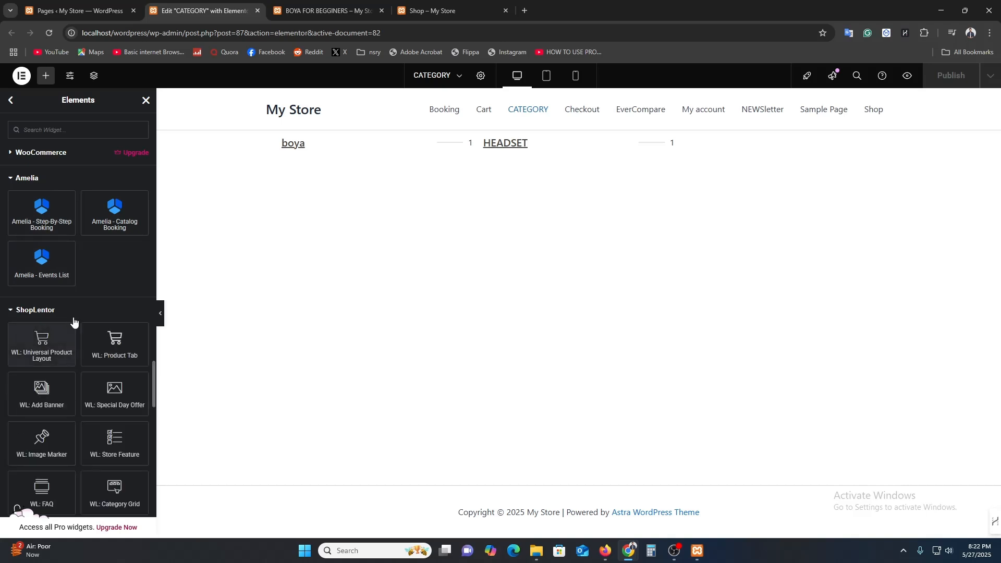
scroll(73, 322, up, 4)
Check the editor's action history, its revisions and the list of recent pages, then leave the history.
click(22, 76)
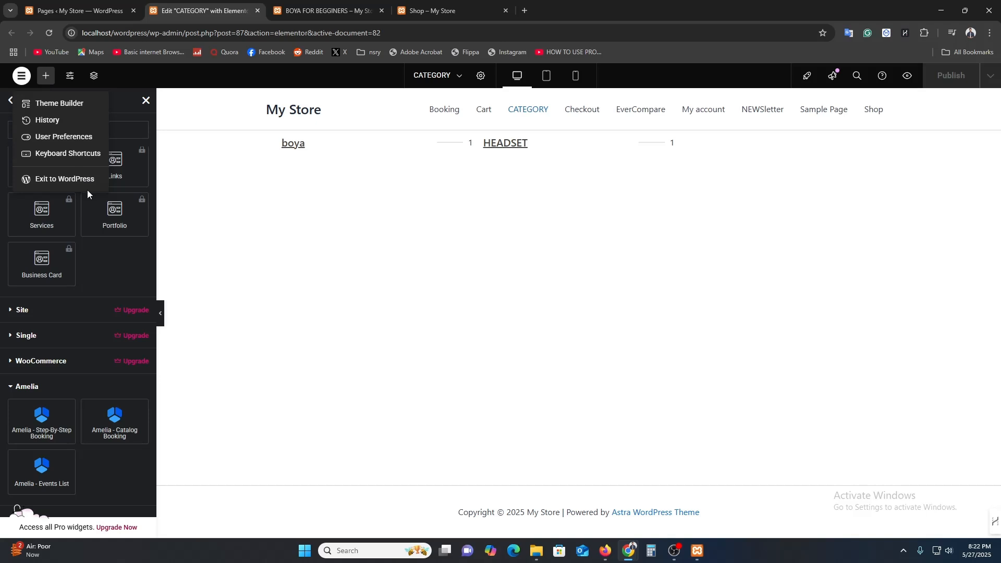
click(49, 120)
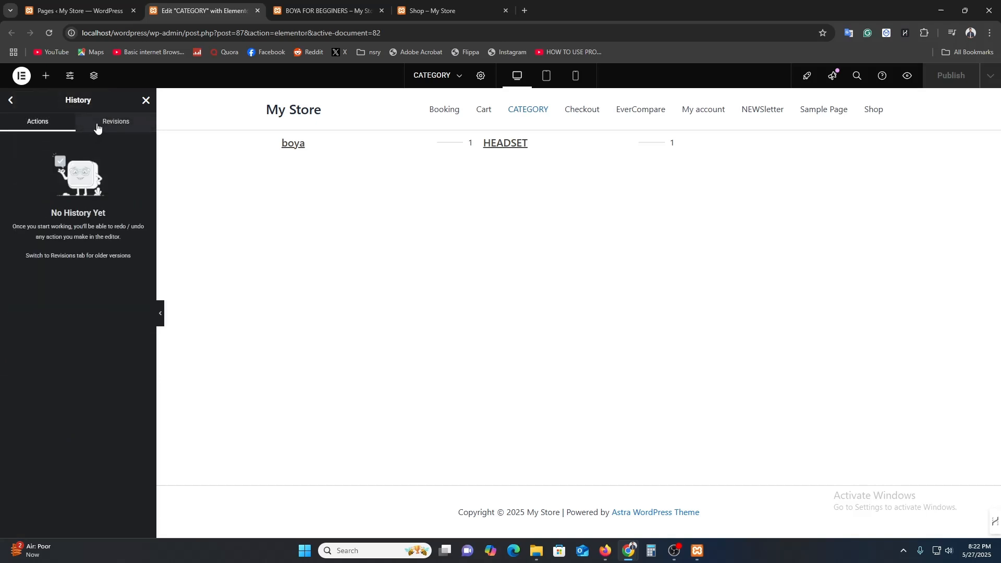
click(99, 123)
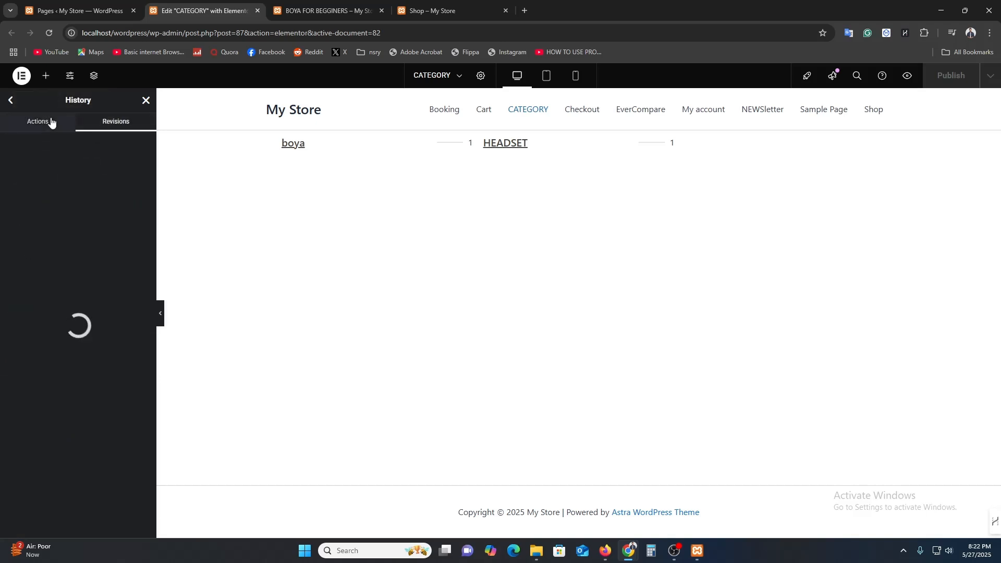
click(6, 122)
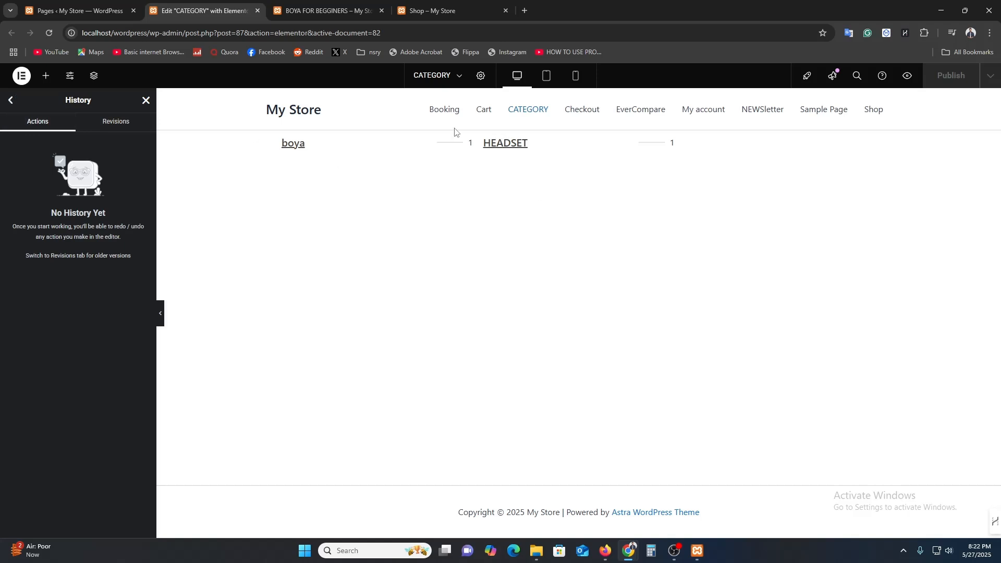
click(459, 76)
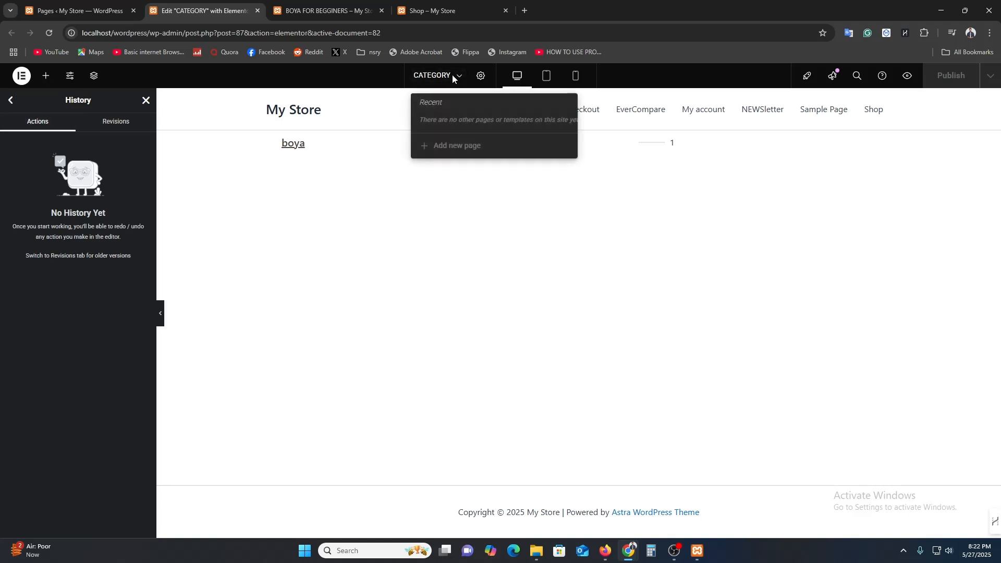
click(34, 155)
click(9, 100)
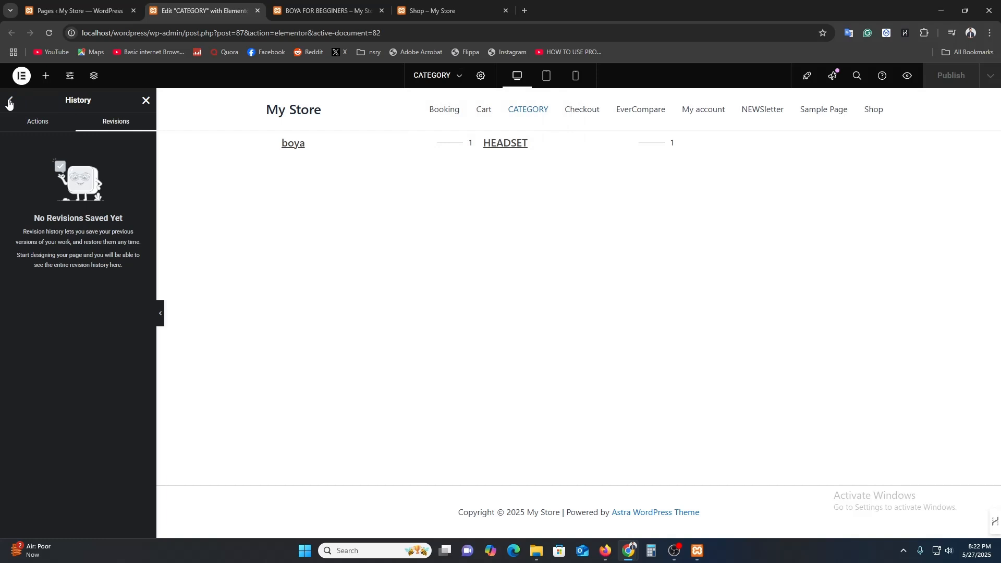
click(13, 104)
Exit Site Settings mode and add ShopLentor's WL: Universal Product Layout widget in a new section below the category grid.
click(145, 100)
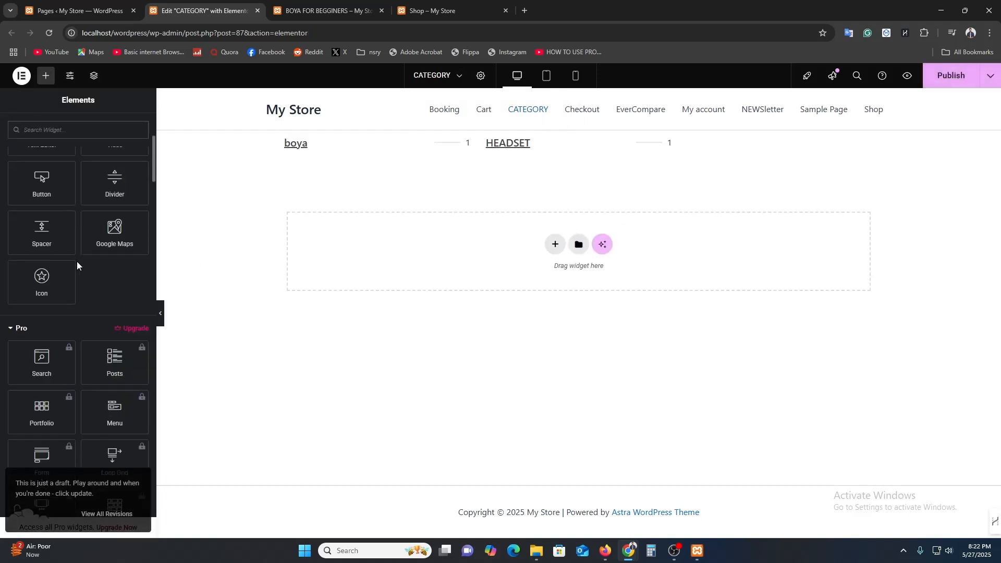
click(22, 178)
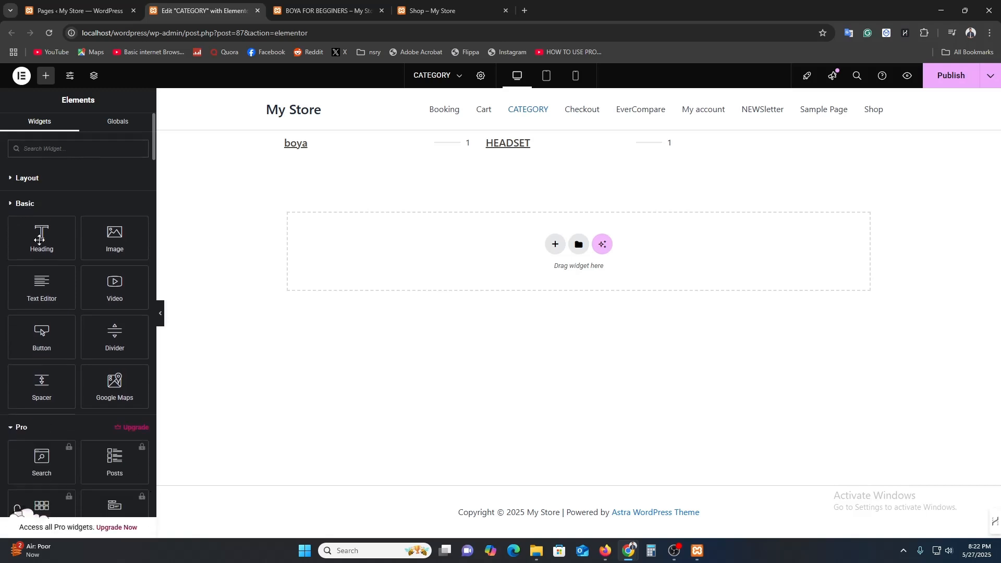
scroll(81, 332, down, 5)
scroll(80, 333, down, 15)
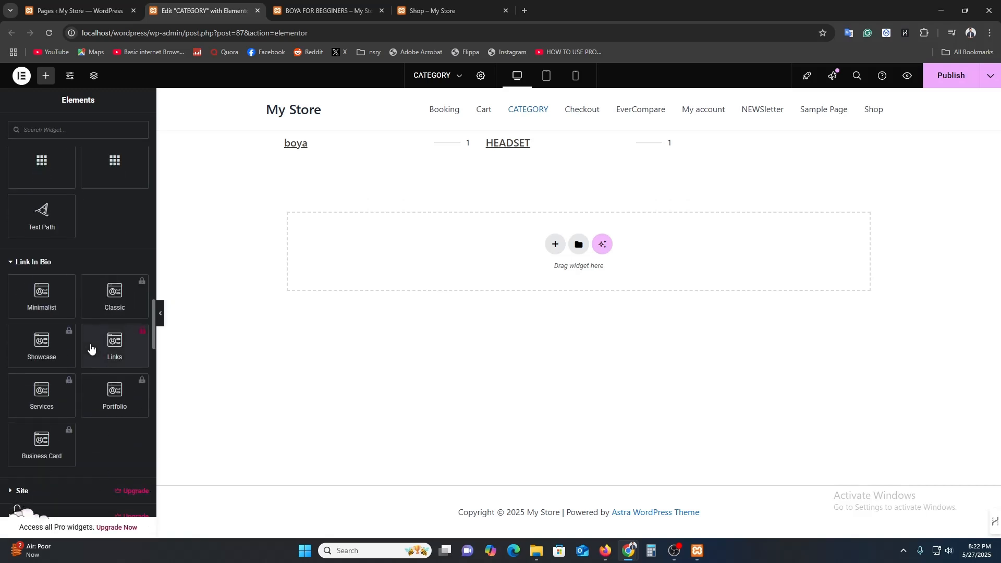
scroll(90, 348, down, 2)
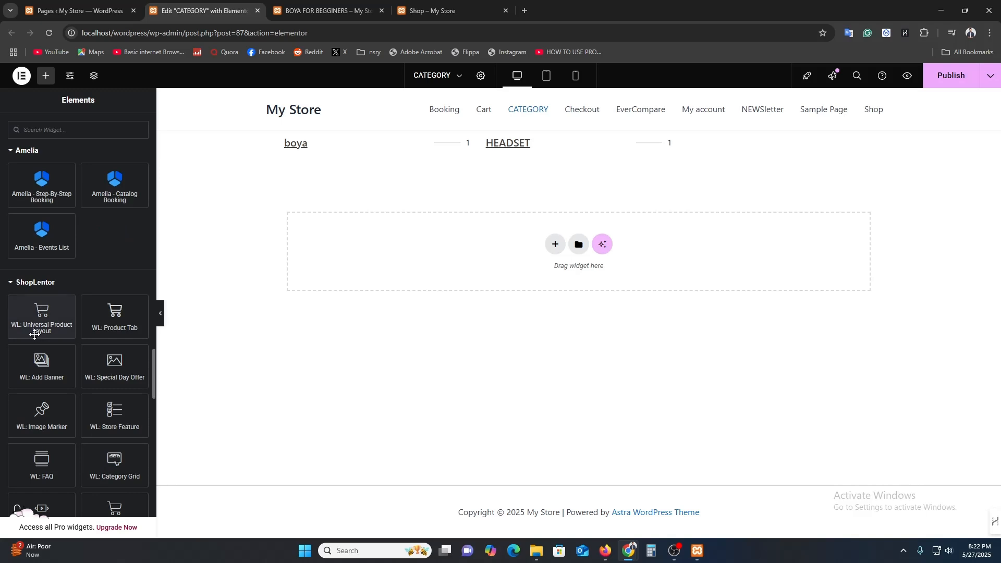
drag(40, 327, 427, 300)
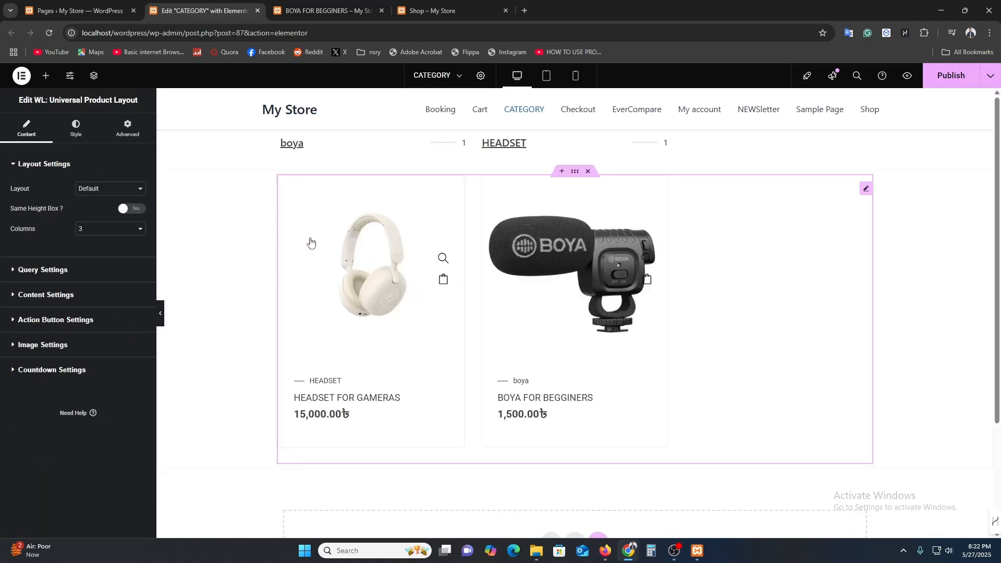
Limit the Universal Product Layout widget's query to the boya product category and publish the page changes.
click(48, 271)
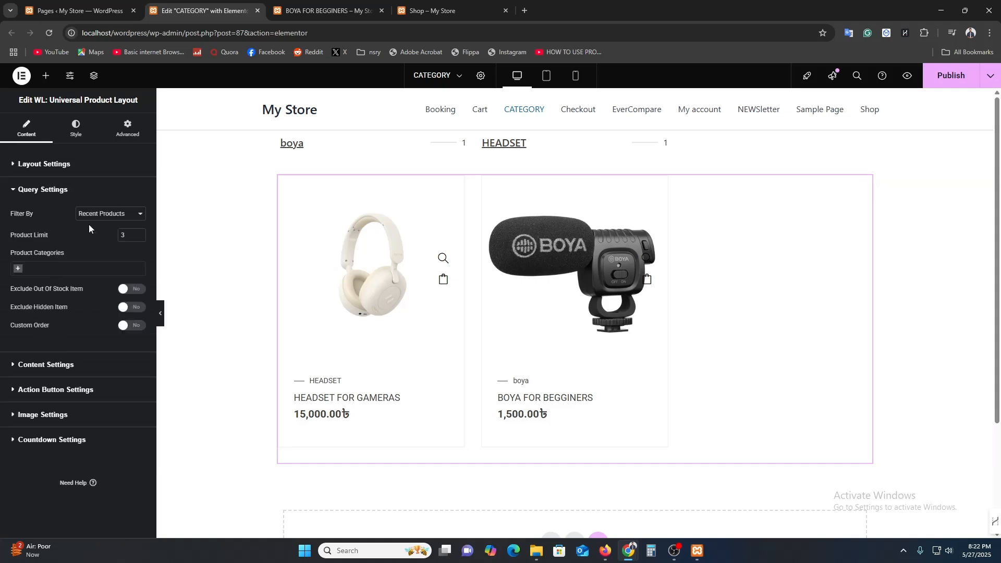
click(106, 214)
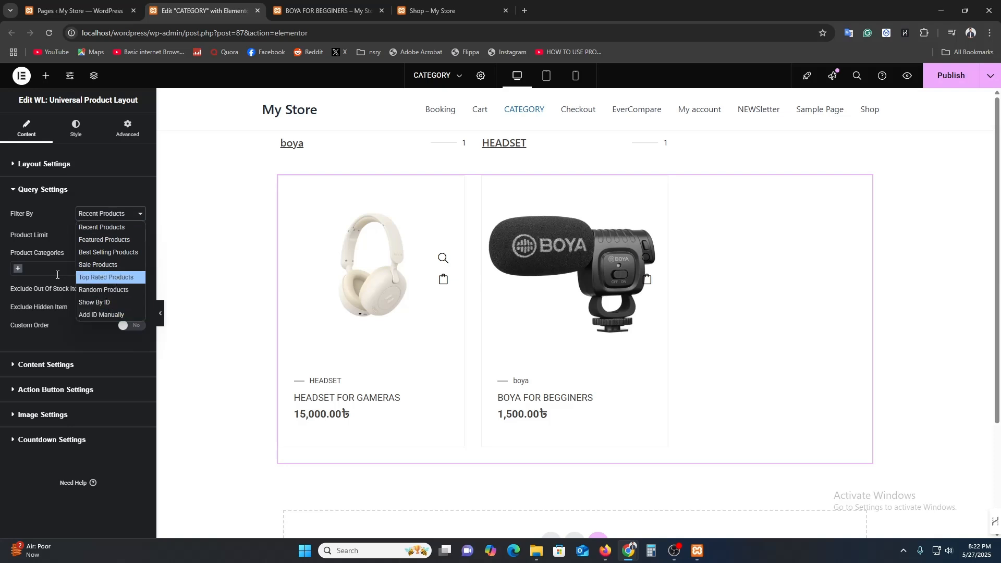
click(30, 281)
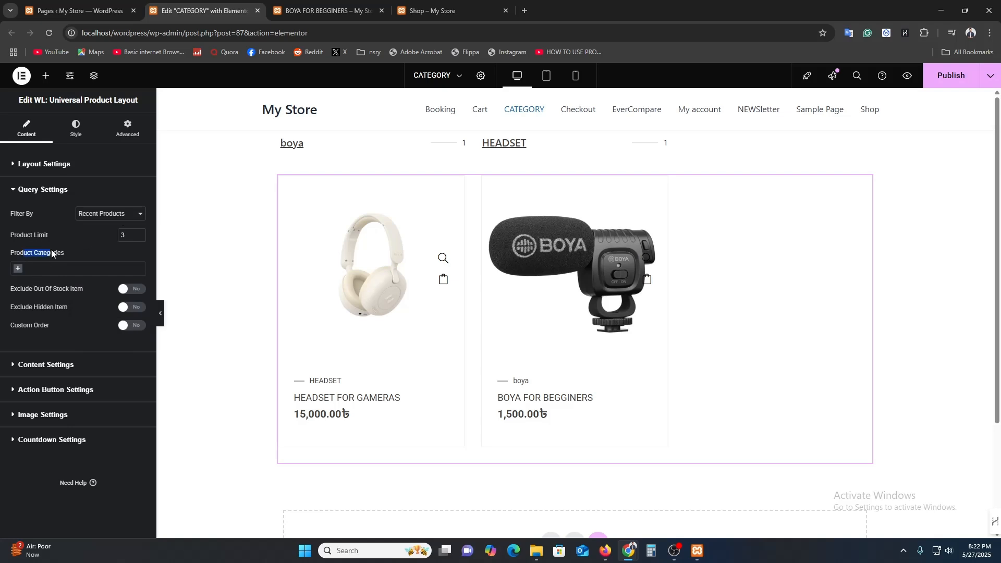
click(19, 269)
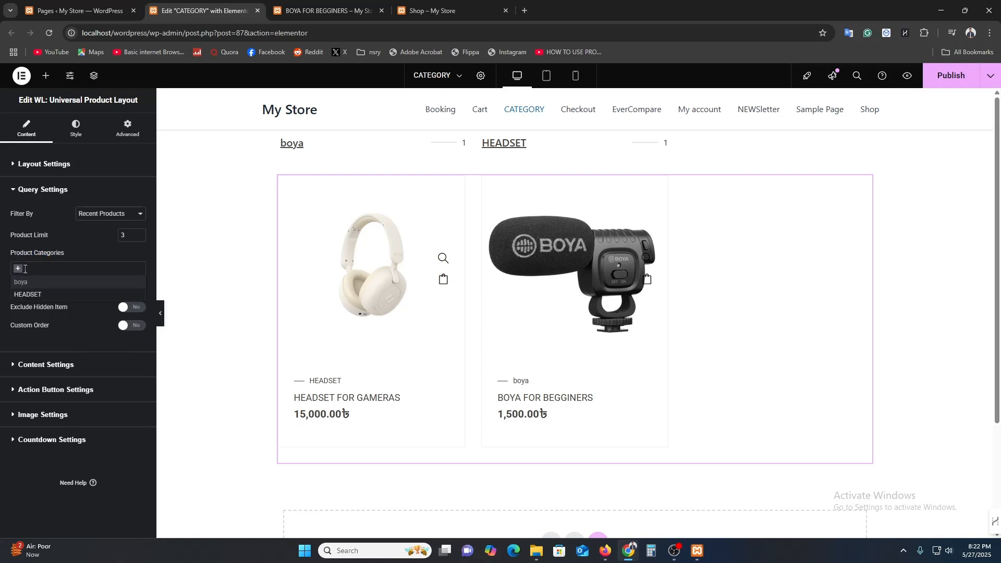
click(27, 284)
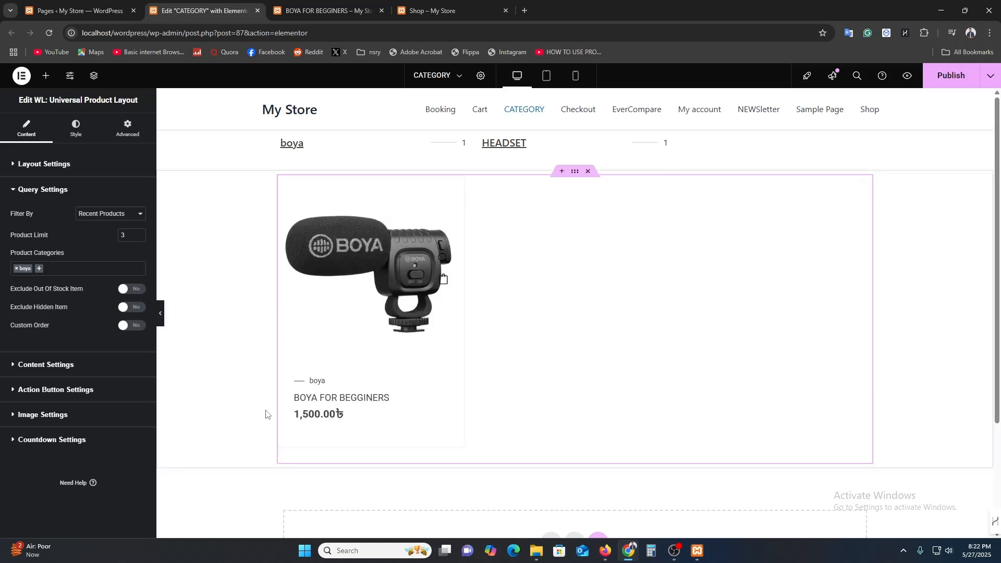
click(951, 82)
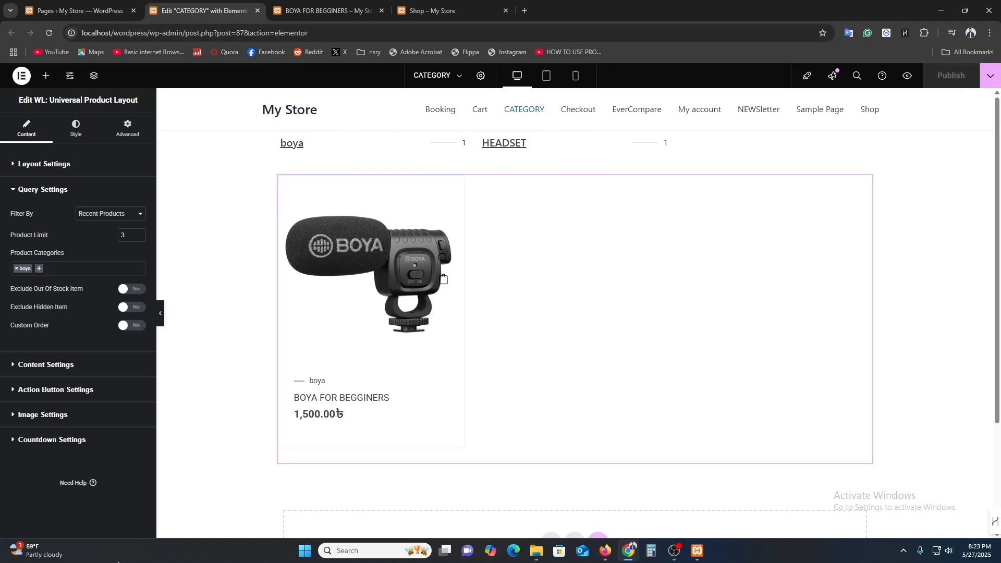
Preview the CATEGORY page and test its links by visiting the HEADSET category, returning, and opening the BOYA FOR BEGGINERS product.
click(907, 74)
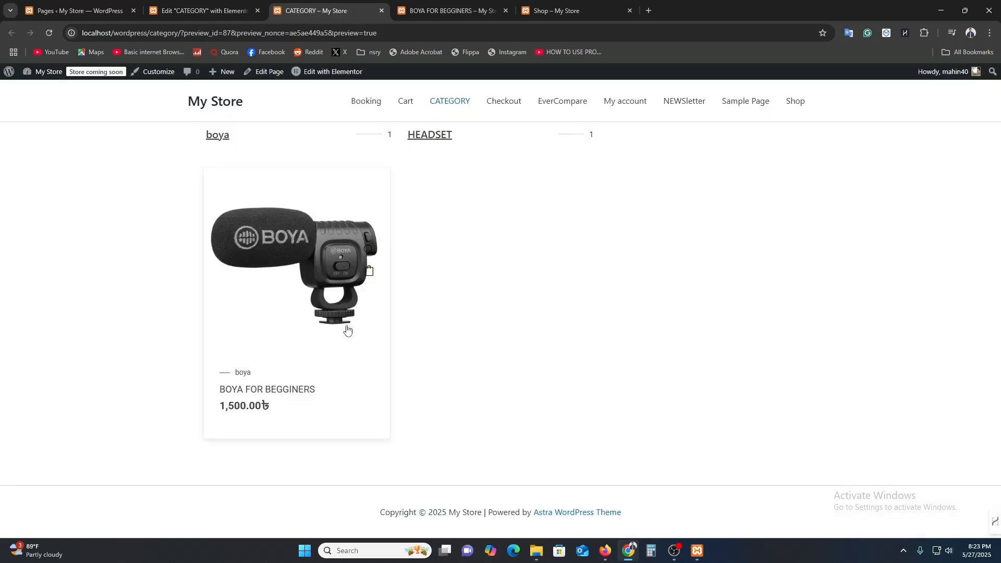
click(430, 137)
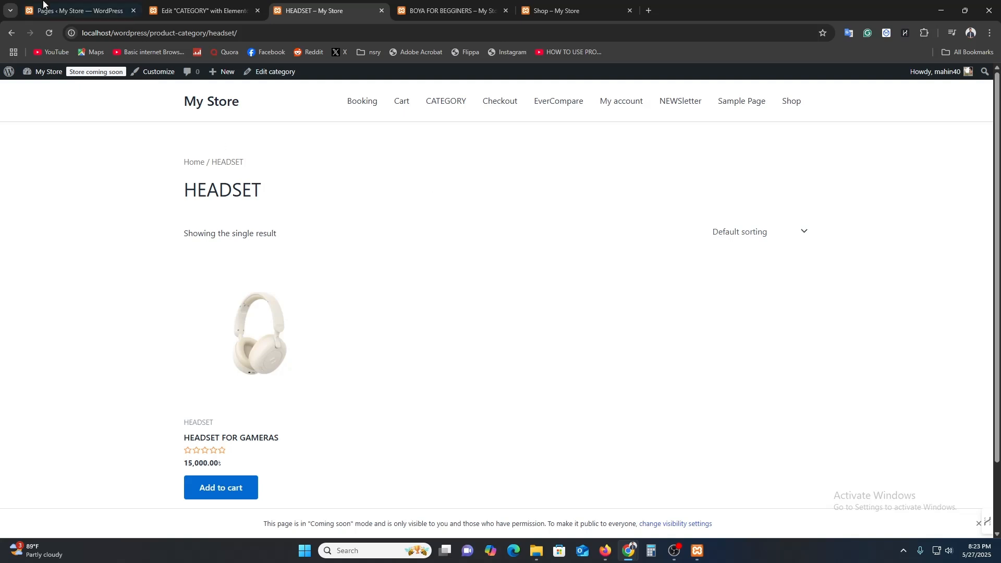
click(13, 34)
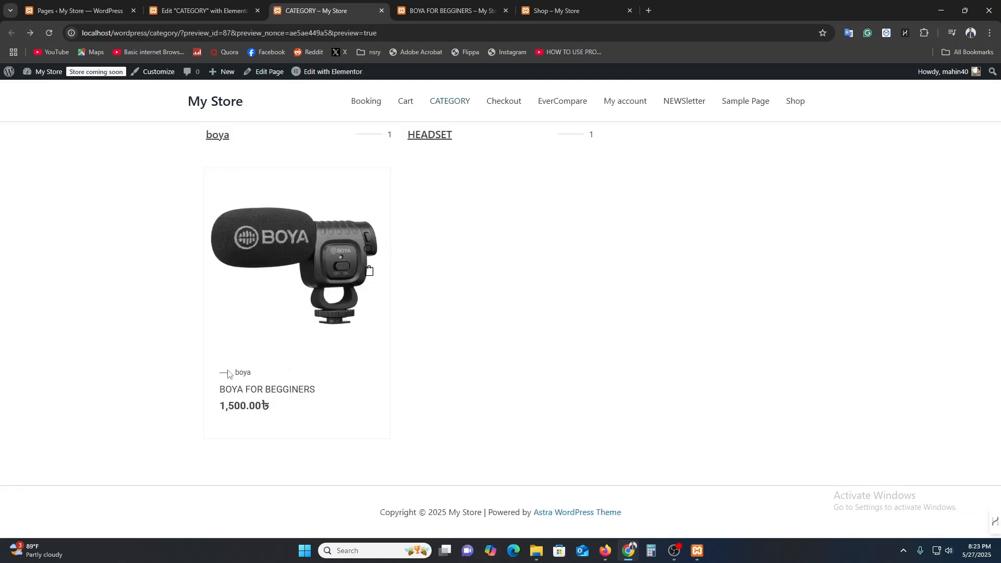
click(265, 291)
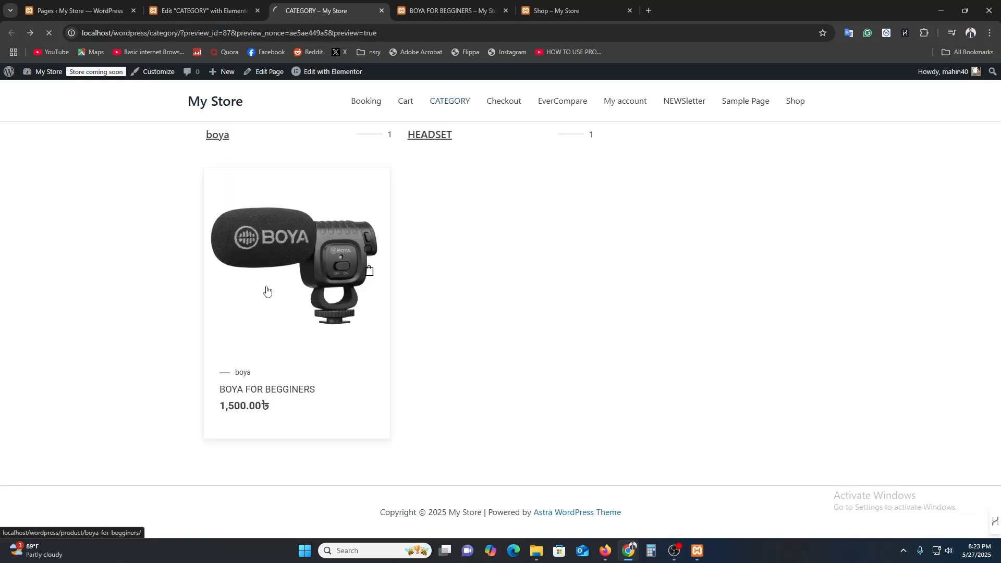